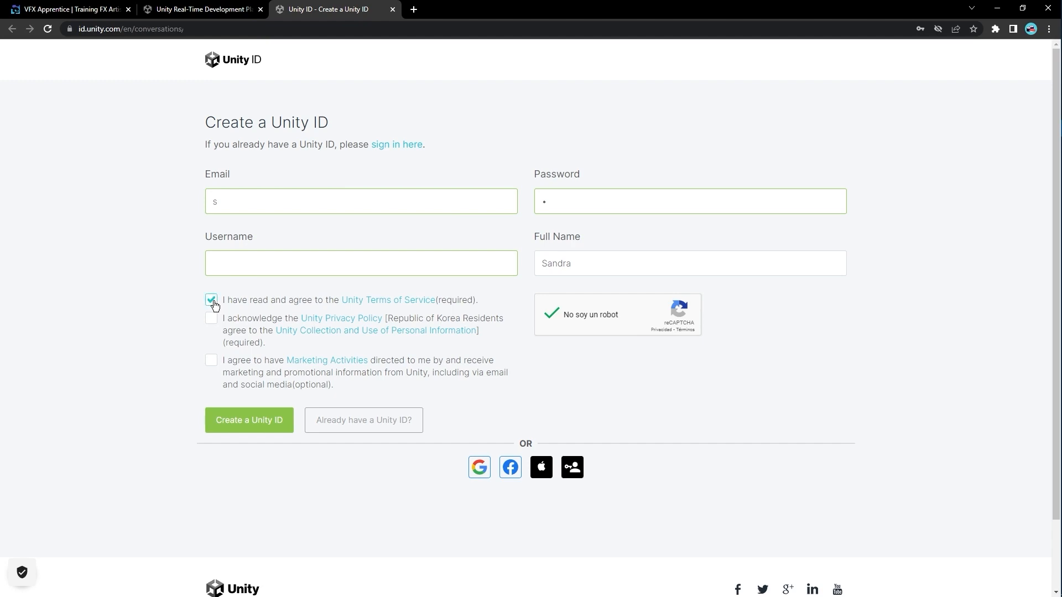
# Step: Accept the Unity Privacy Policy acknowledgement on the Create a Unity ID form
pyautogui.click(212, 321)
# Step: Submit the Unity ID form, then confirm the email through the Gmail link and the robot check
pyautogui.click(270, 424)
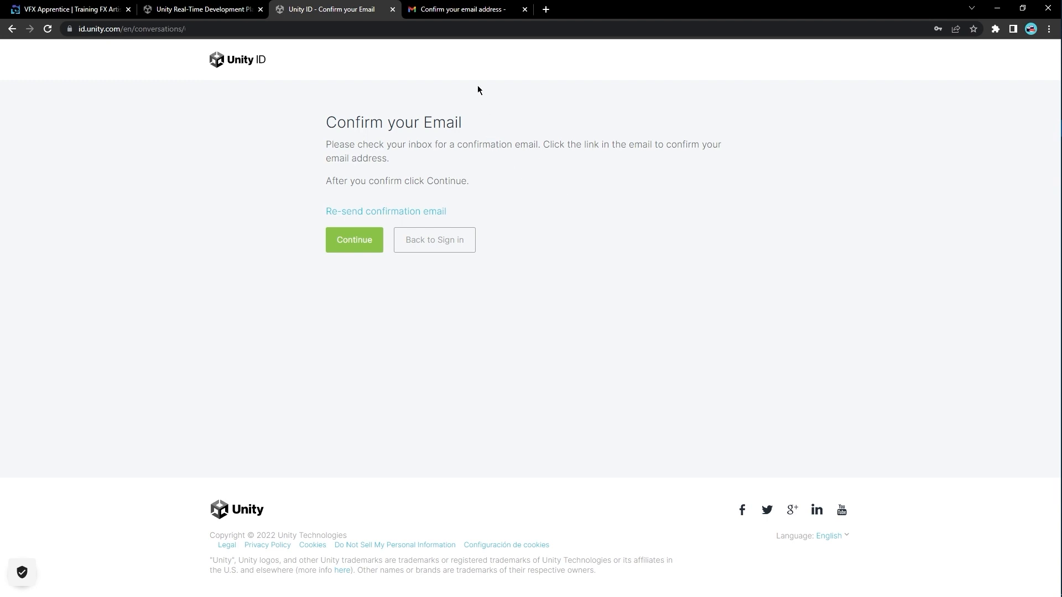
pyautogui.click(465, 10)
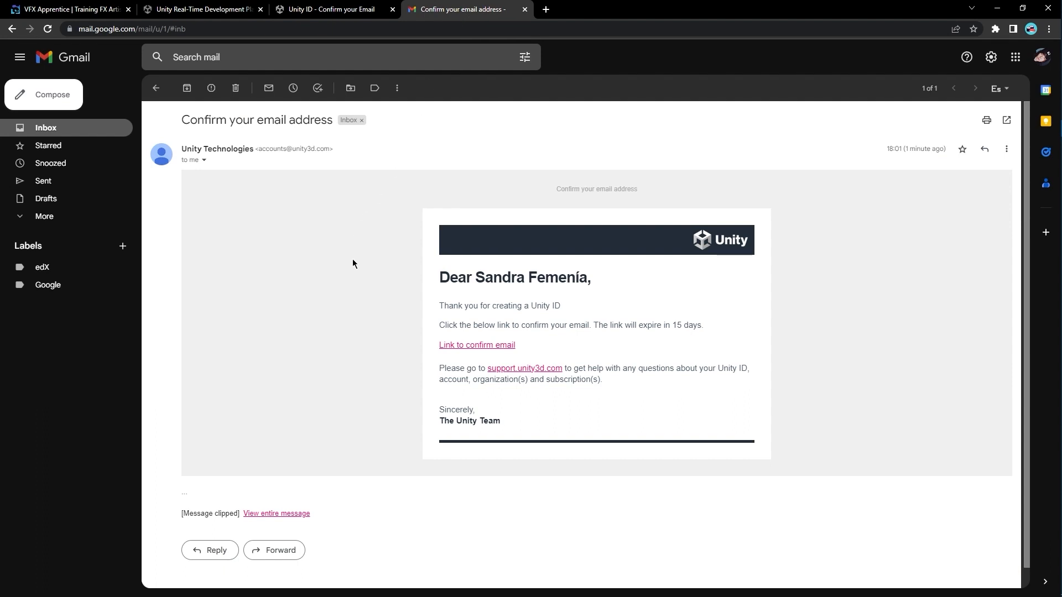
pyautogui.click(478, 346)
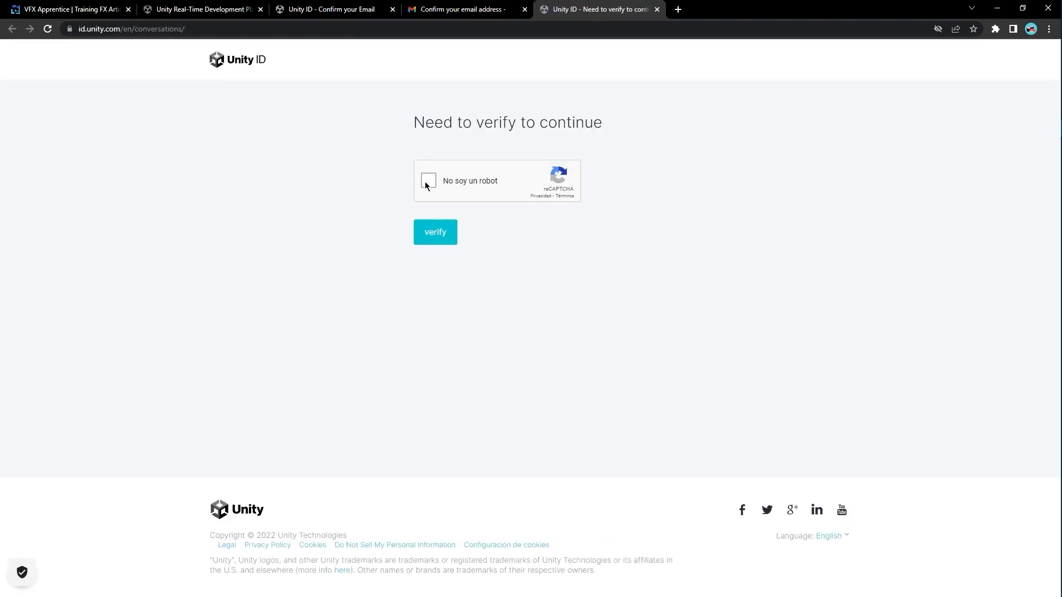
pyautogui.click(428, 181)
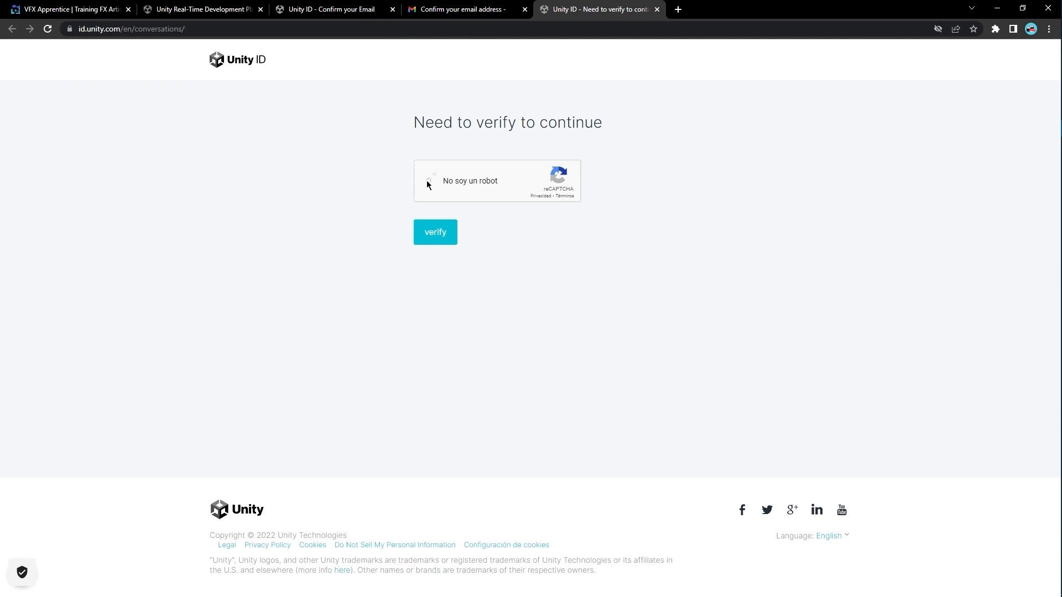
pyautogui.click(437, 240)
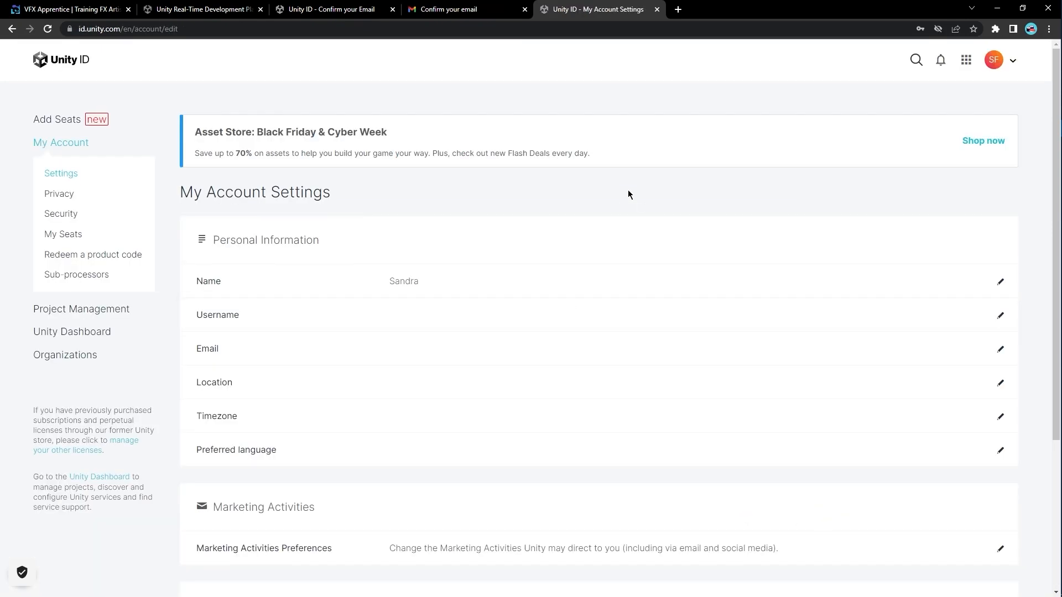
# Step: Close the account settings, Gmail and Confirm your Email tabs
pyautogui.click(657, 9)
pyautogui.click(524, 10)
pyautogui.click(393, 10)
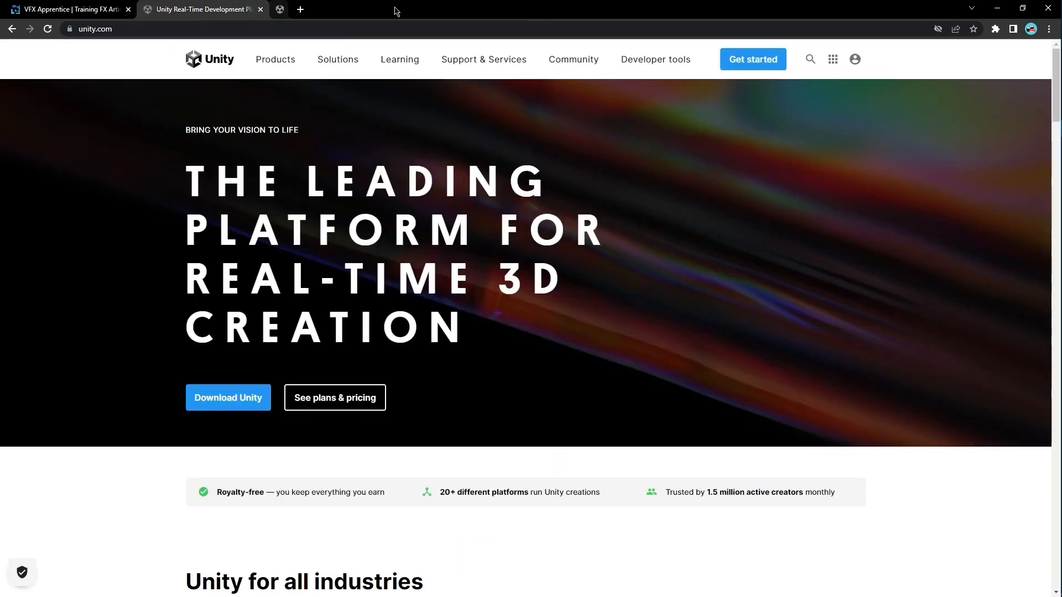
# Step: Download UnityHubSetup.exe for Windows into TEMP (Z:)\Downloads and launch it
pyautogui.click(244, 407)
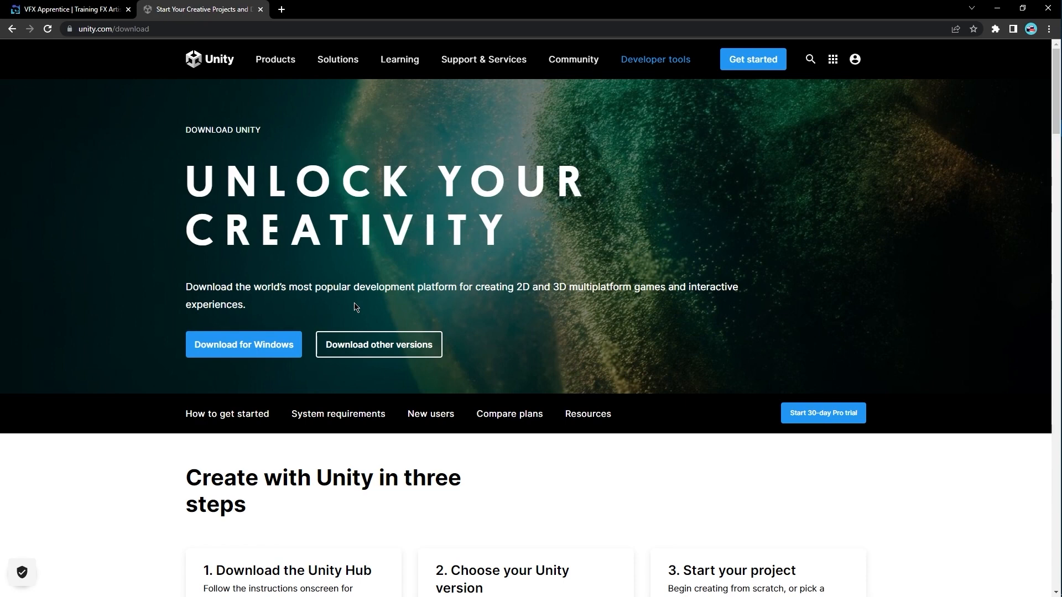
pyautogui.click(239, 347)
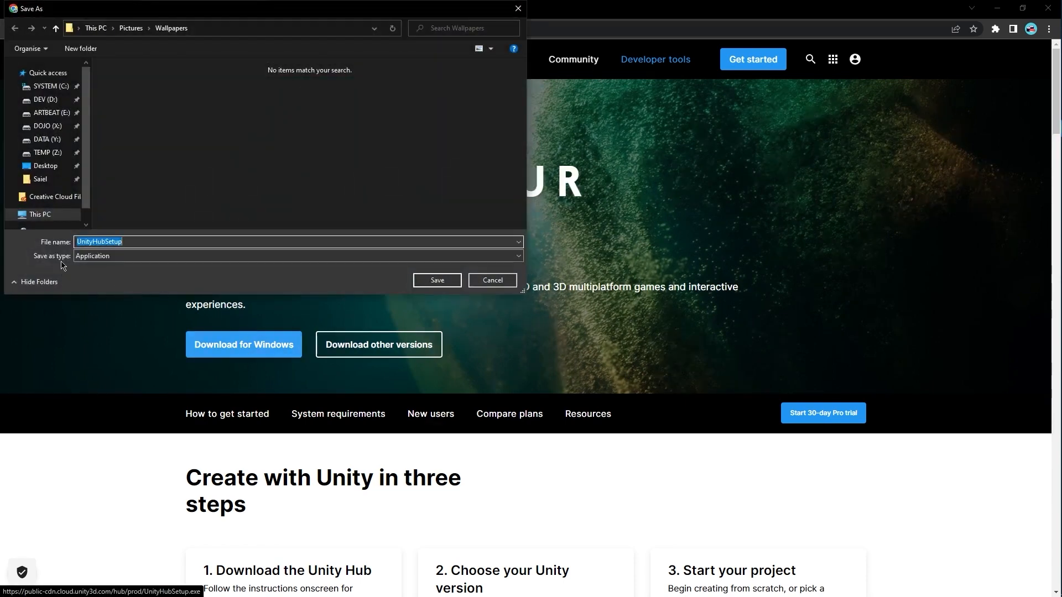
pyautogui.click(48, 154)
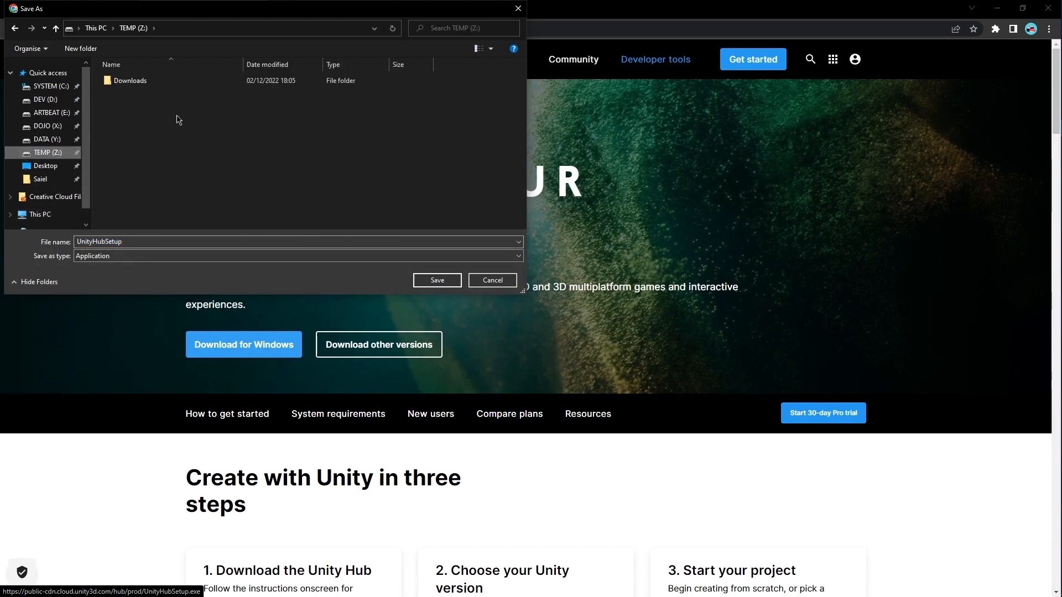
pyautogui.doubleClick(162, 82)
pyautogui.click(440, 280)
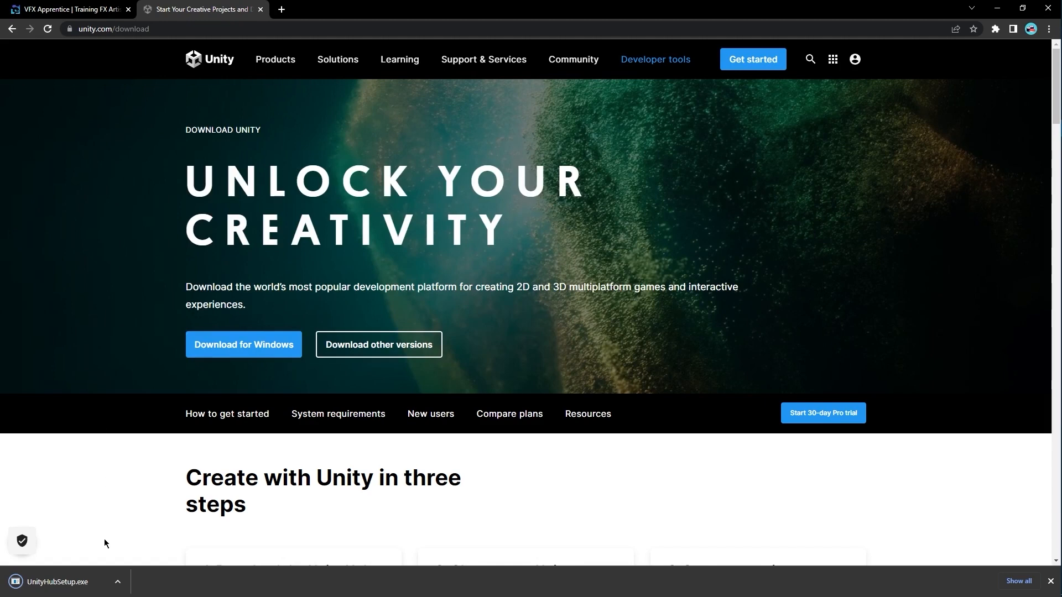
pyautogui.click(71, 586)
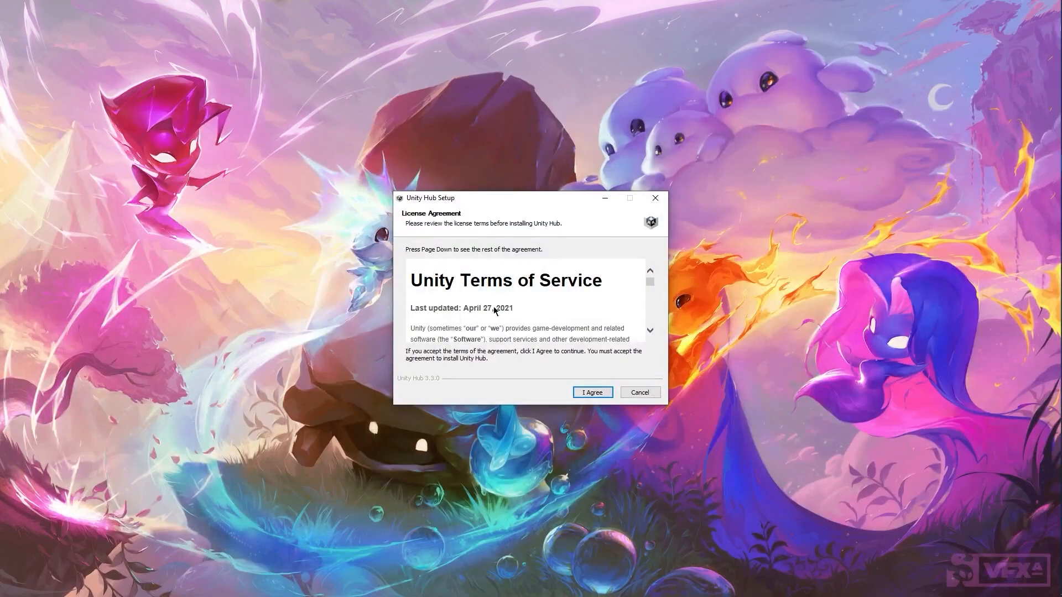
# Step: Accept the licence and create a 'Unity' folder in C:\Program Files as the install location
pyautogui.moveTo(652, 283); pyautogui.dragTo(649, 317)
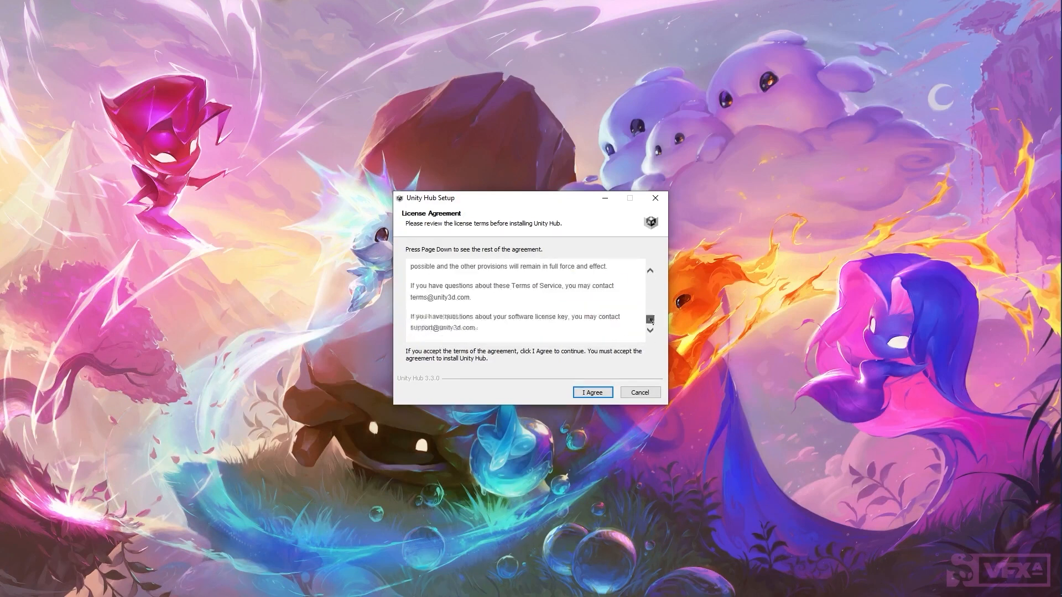
pyautogui.click(592, 393)
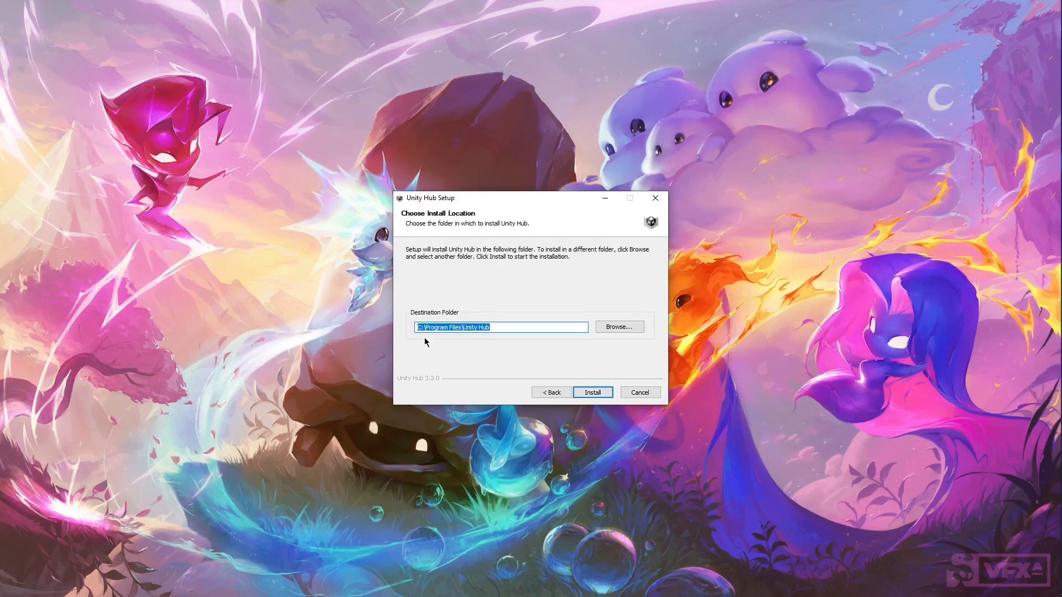
pyautogui.click(617, 327)
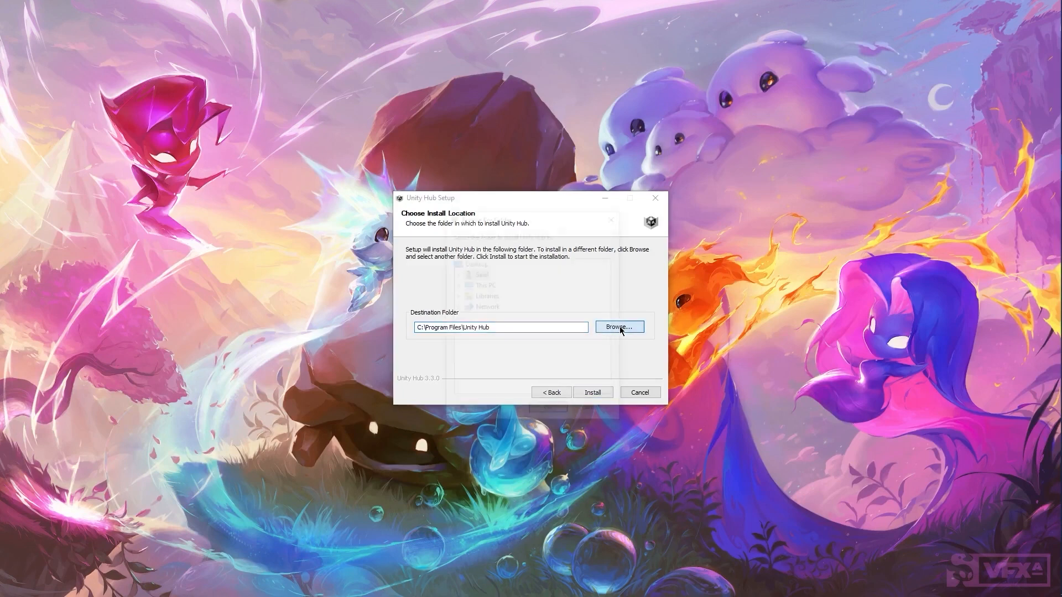
pyautogui.moveTo(511, 224); pyautogui.dragTo(738, 204)
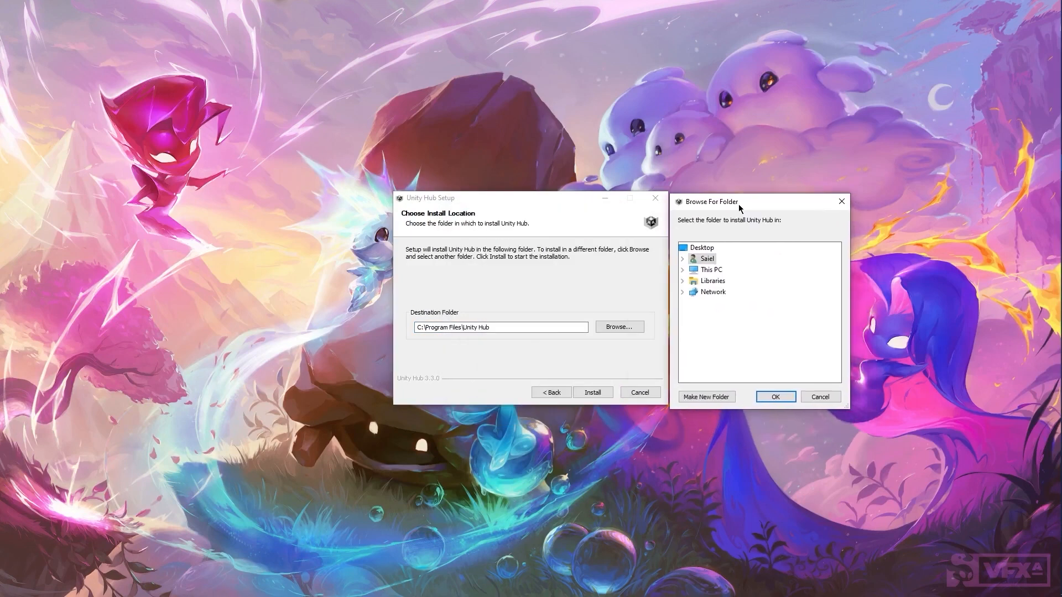
pyautogui.click(682, 269)
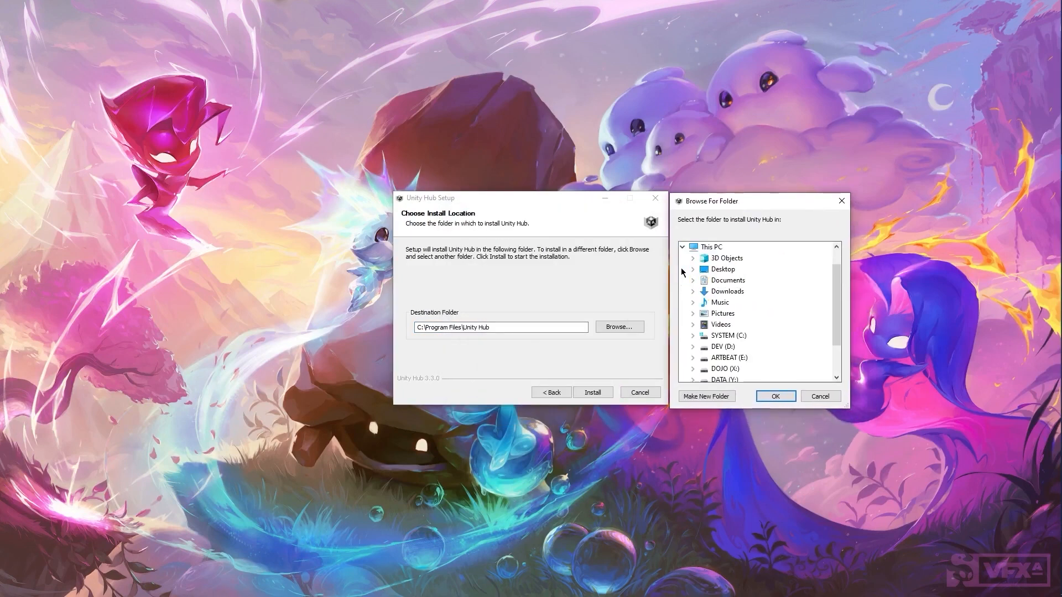
pyautogui.click(693, 336)
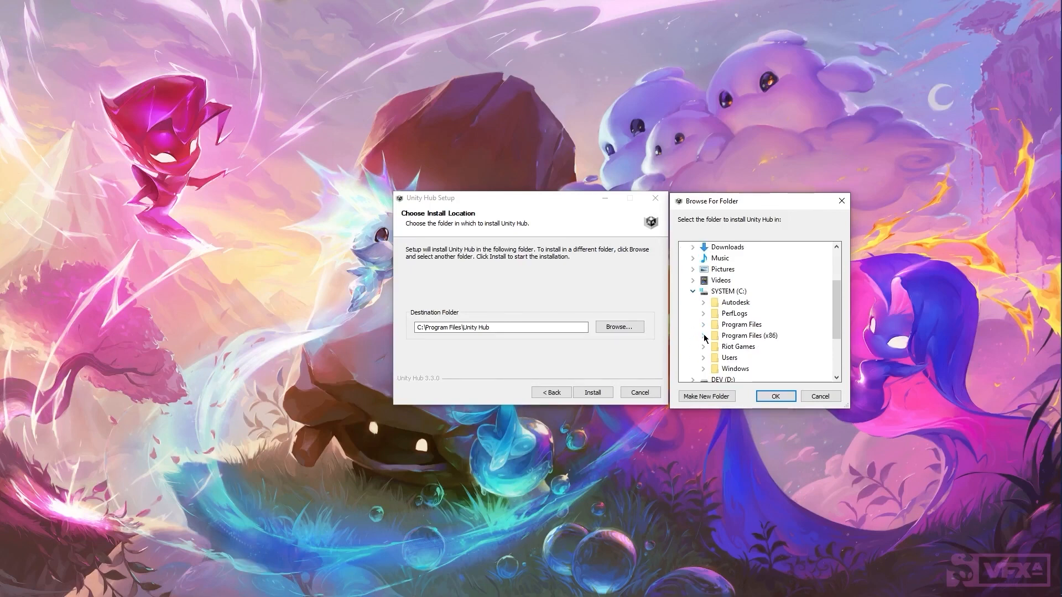
pyautogui.click(704, 326)
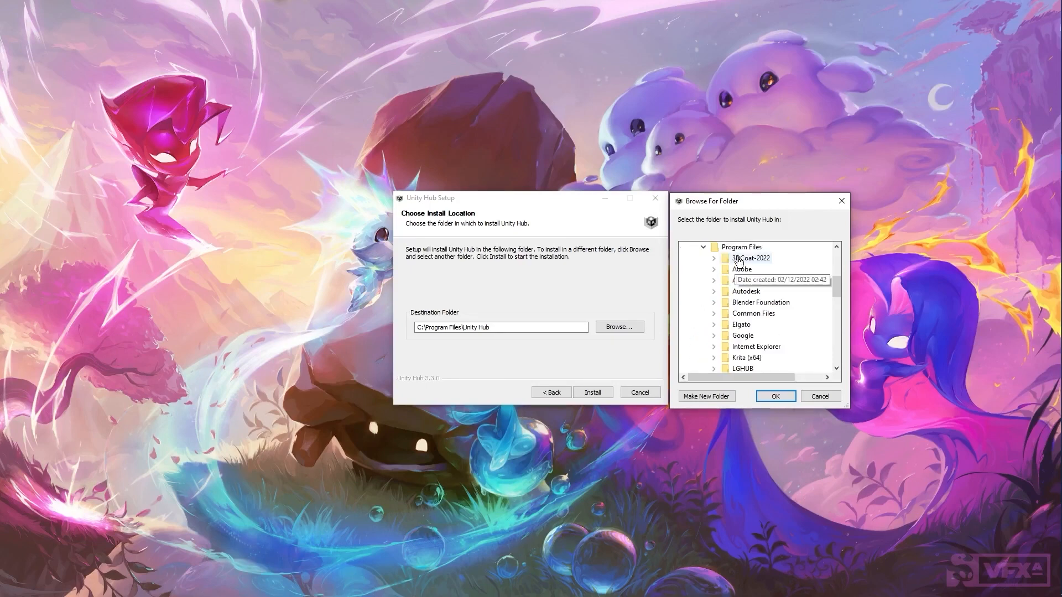
pyautogui.click(711, 397)
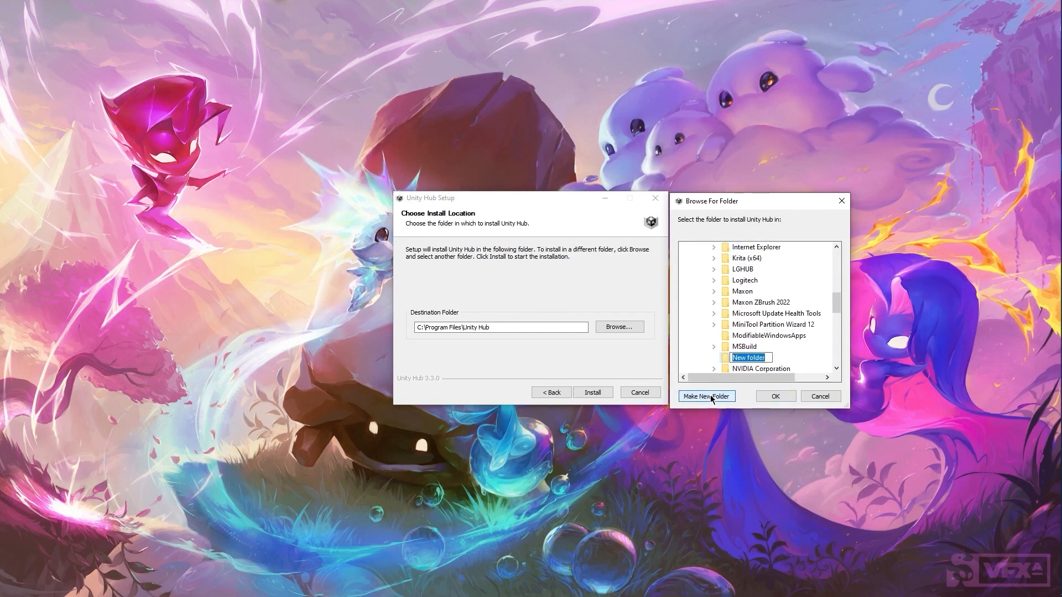
pyautogui.write('Unity')
pyautogui.press('Return')
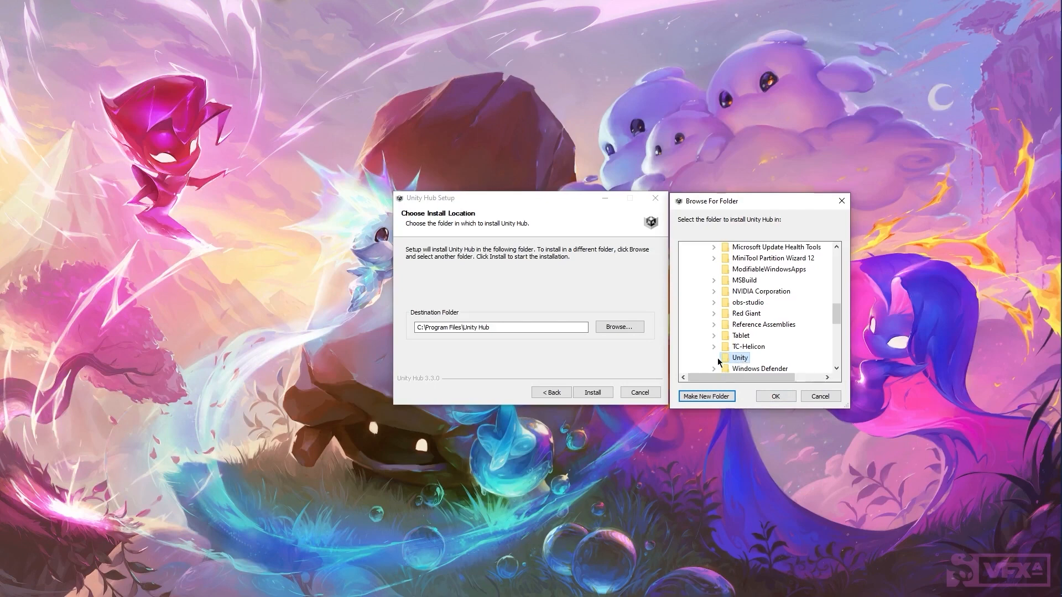
pyautogui.click(776, 396)
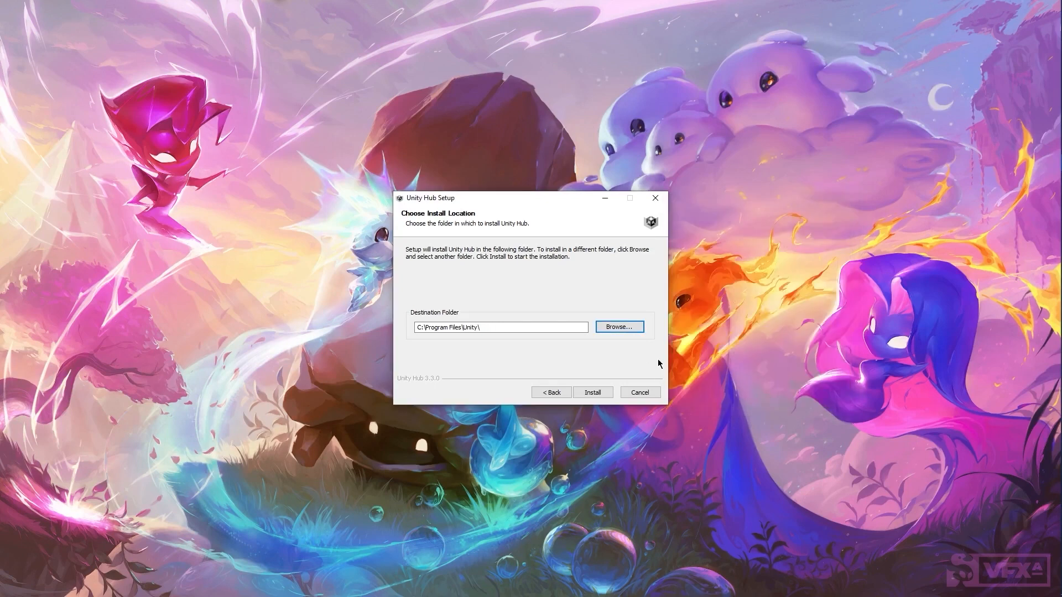
# Step: Create a 'Unity Hub' subfolder inside Unity, set it as destination, and install
pyautogui.click(612, 329)
pyautogui.moveTo(541, 223); pyautogui.dragTo(767, 210)
pyautogui.scroll(-7, 751, 339)
pyautogui.scroll(-5, 751, 338)
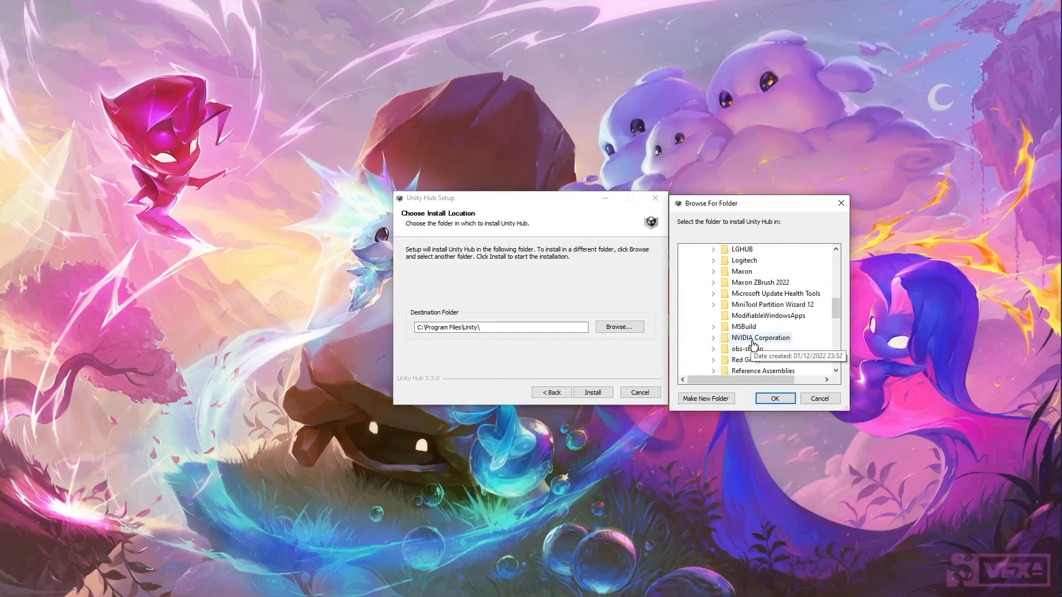
pyautogui.click(711, 398)
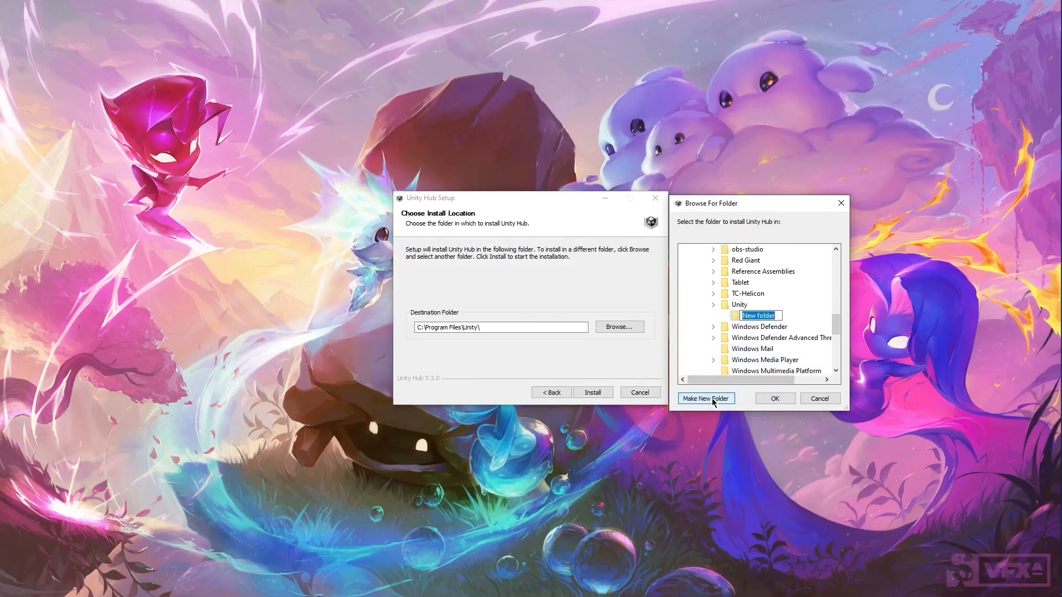
pyautogui.write('Unity Hub')
pyautogui.press('Return')
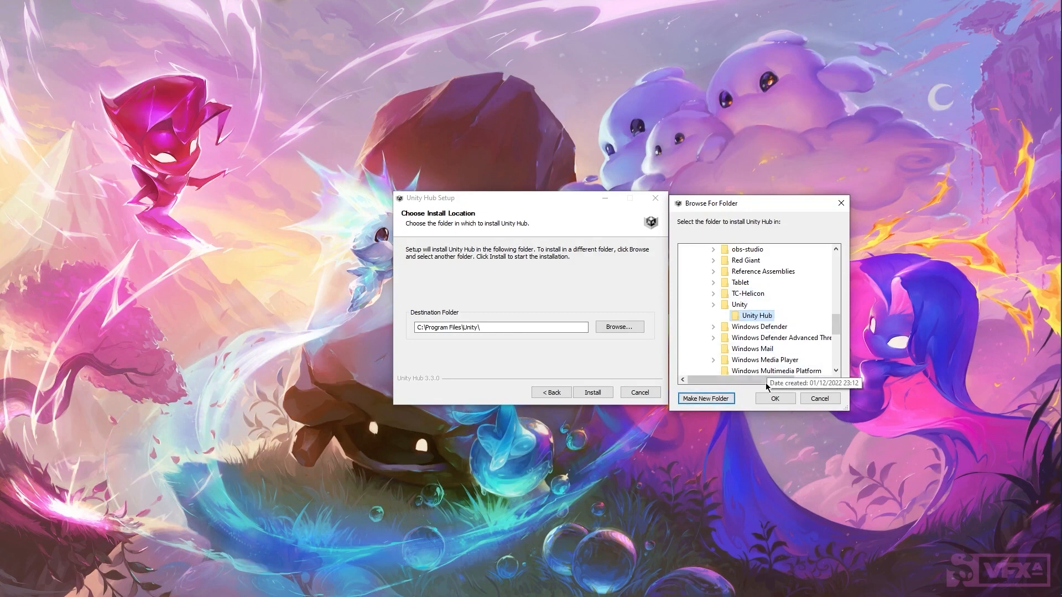
pyautogui.click(774, 400)
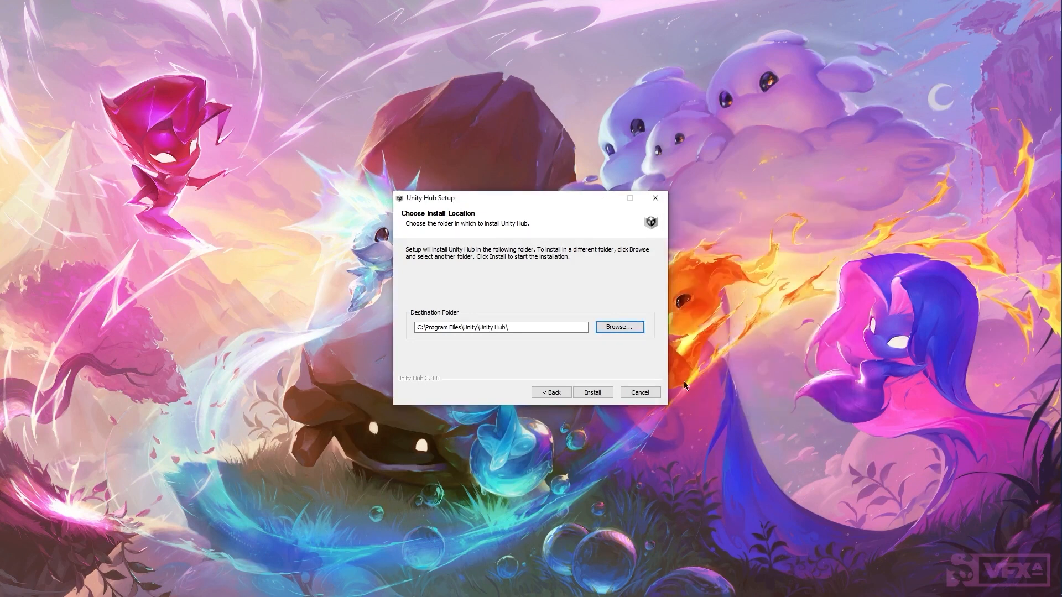
pyautogui.click(609, 395)
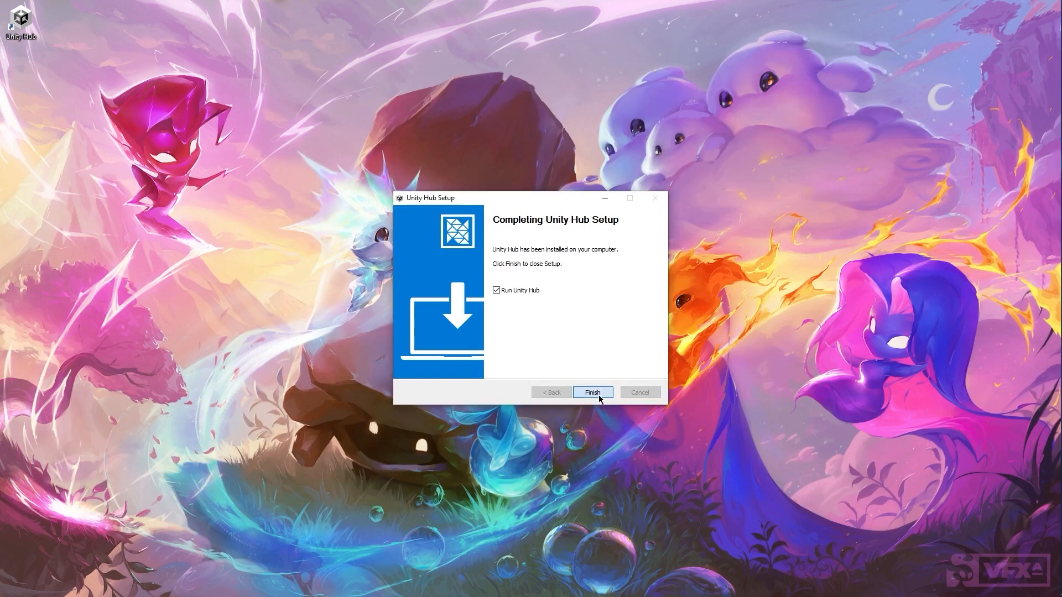
# Step: Launch Unity Hub, allow it through the firewall, sign in via the browser, and close Chrome
pyautogui.click(599, 394)
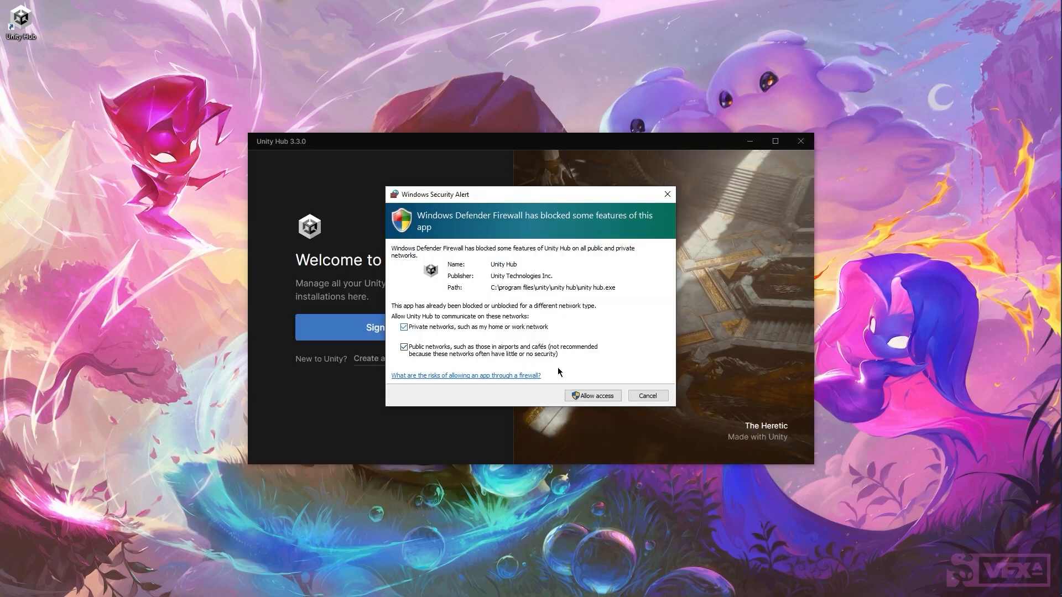
pyautogui.click(595, 396)
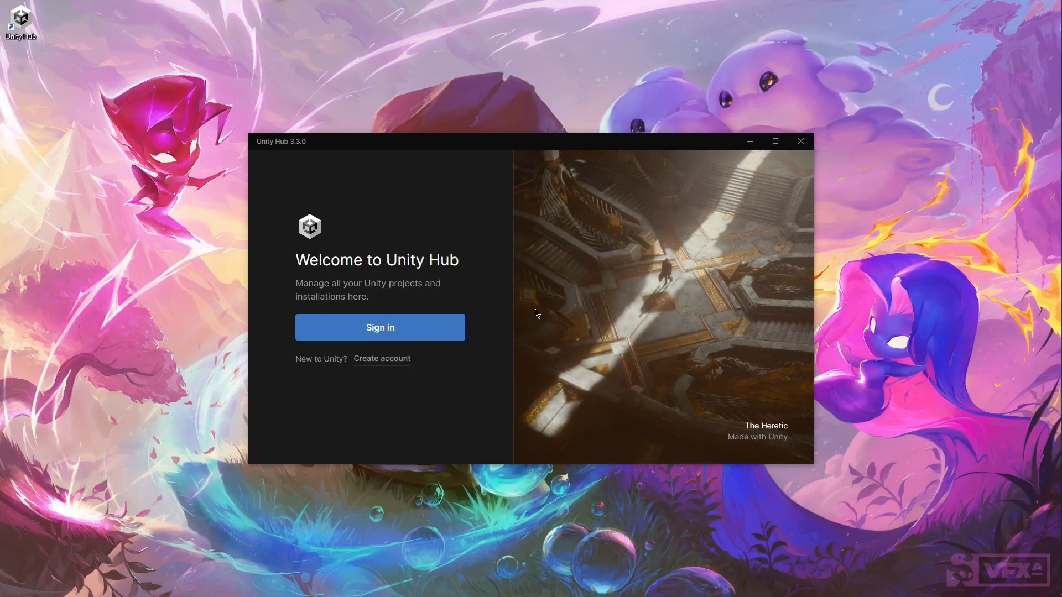
pyautogui.click(434, 332)
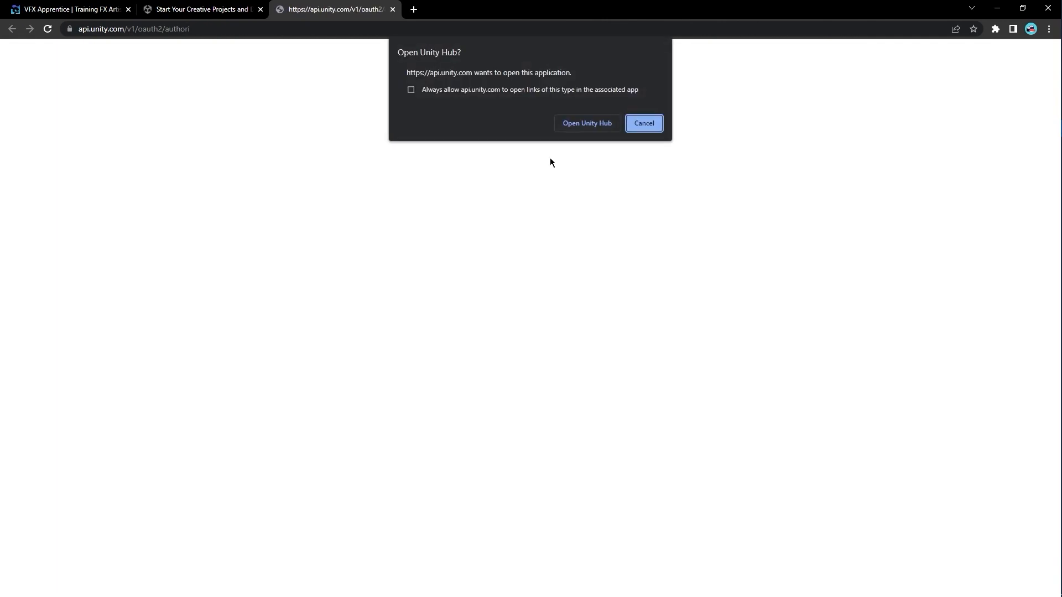
pyautogui.click(592, 126)
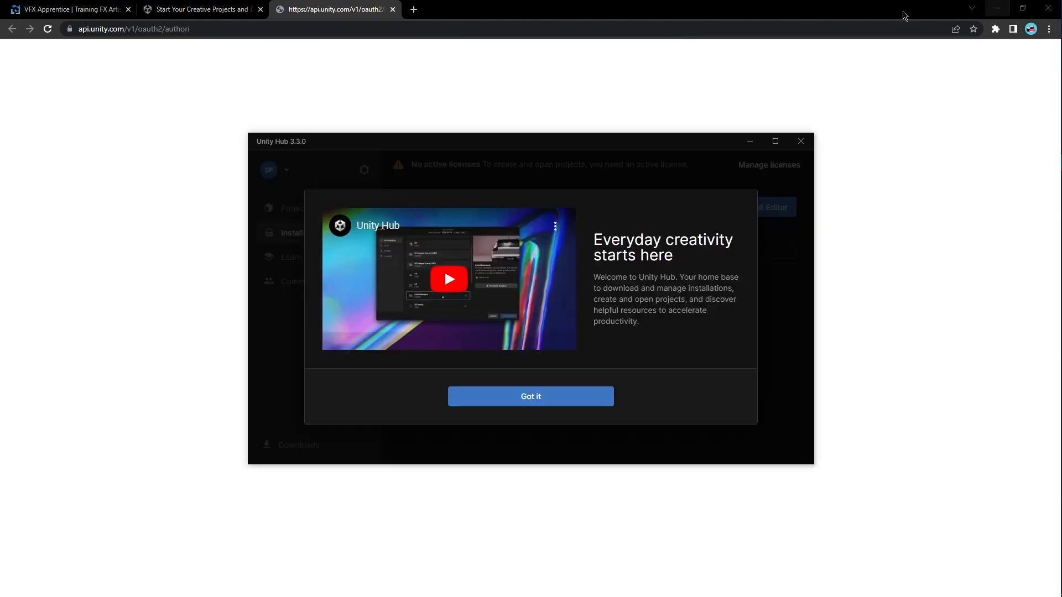
pyautogui.click(393, 9)
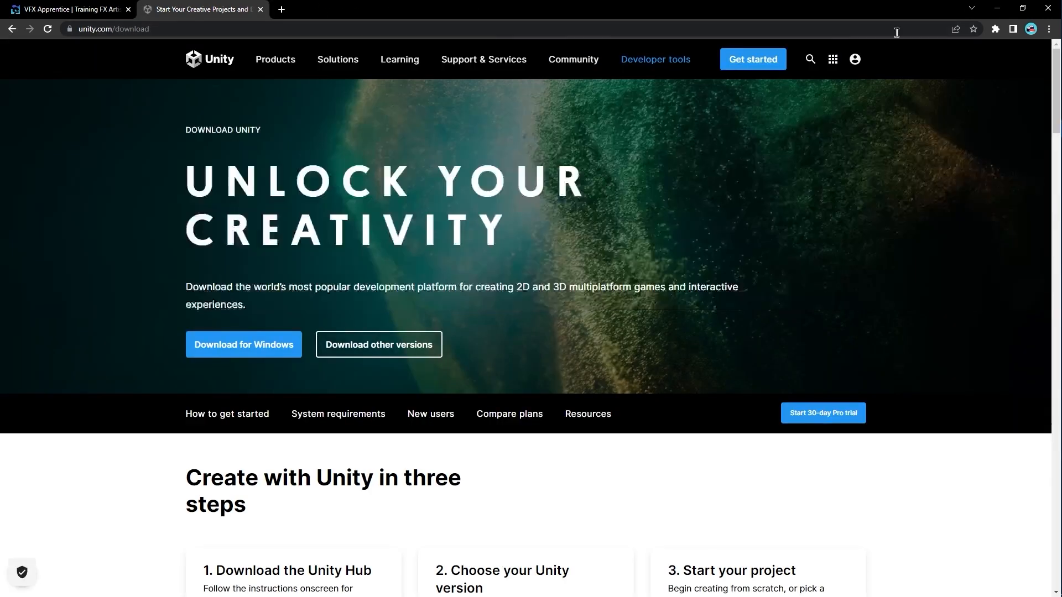
pyautogui.click(1047, 16)
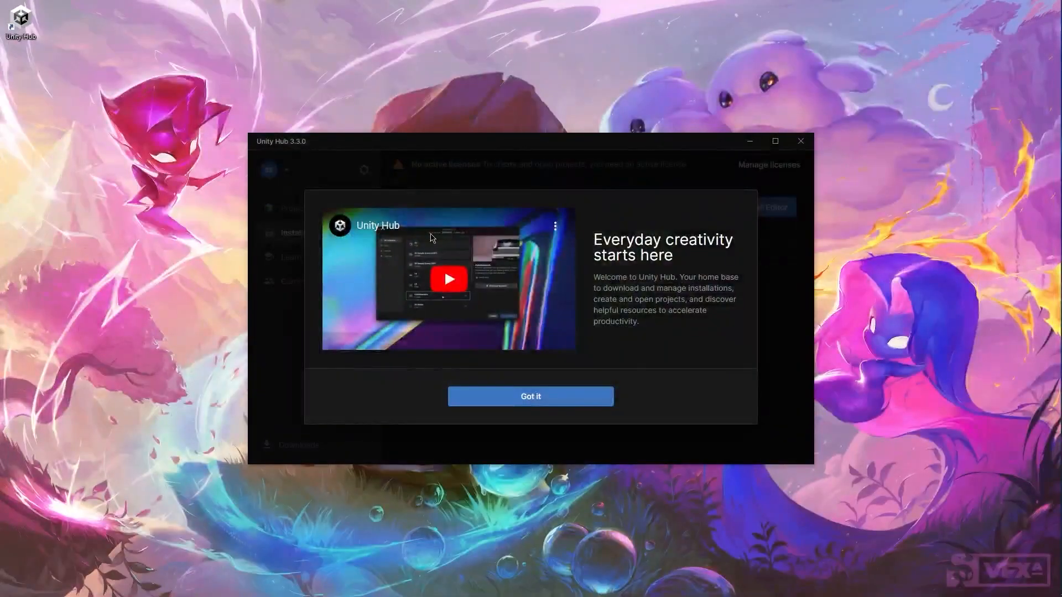
# Step: Dismiss the welcome message, skip editor installation and license activation, then open Hub Preferences
pyautogui.click(538, 402)
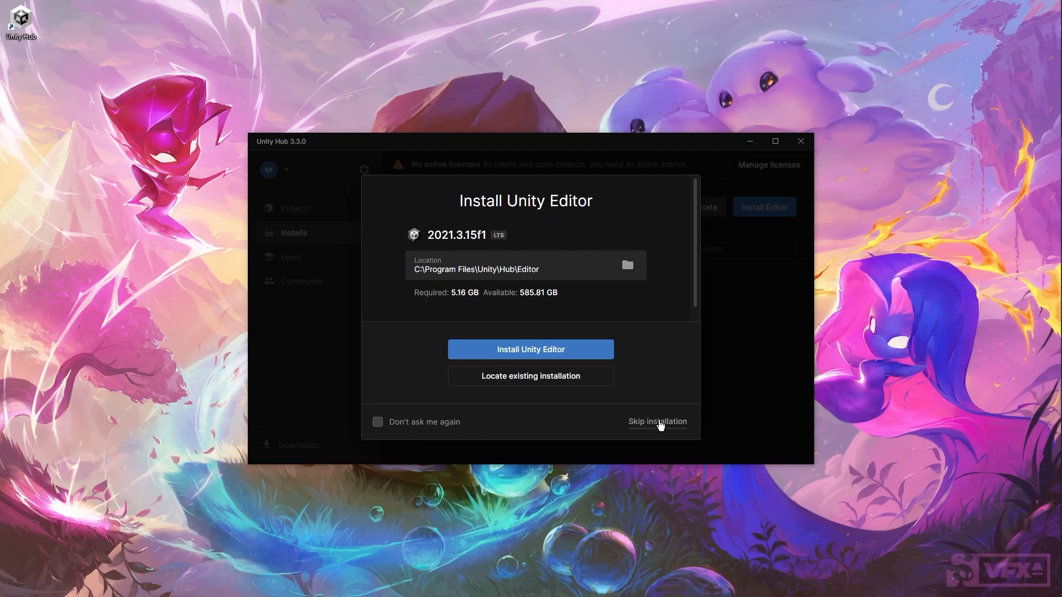
pyautogui.click(659, 423)
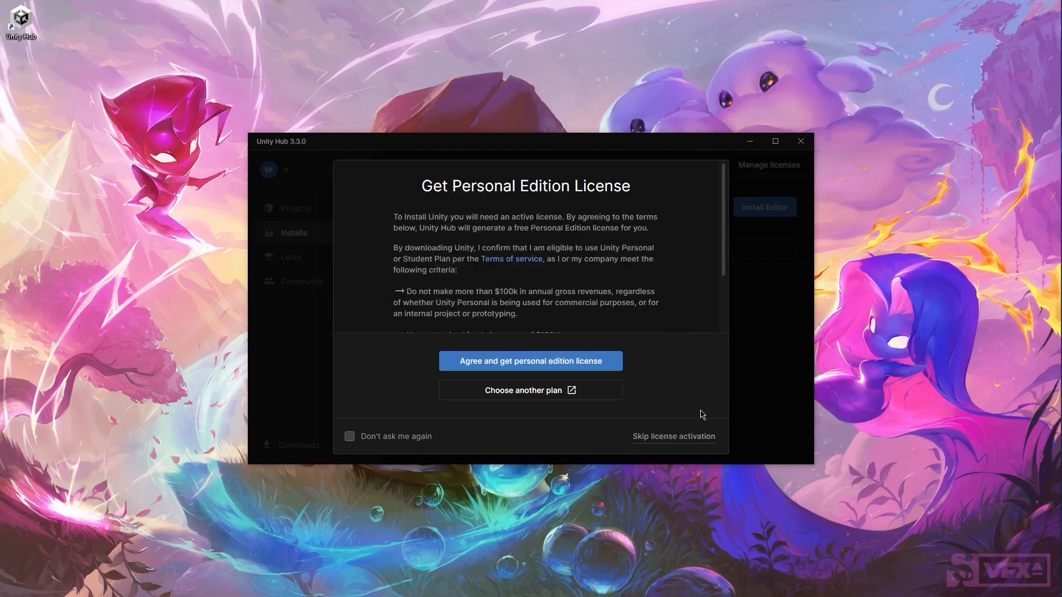
pyautogui.click(674, 437)
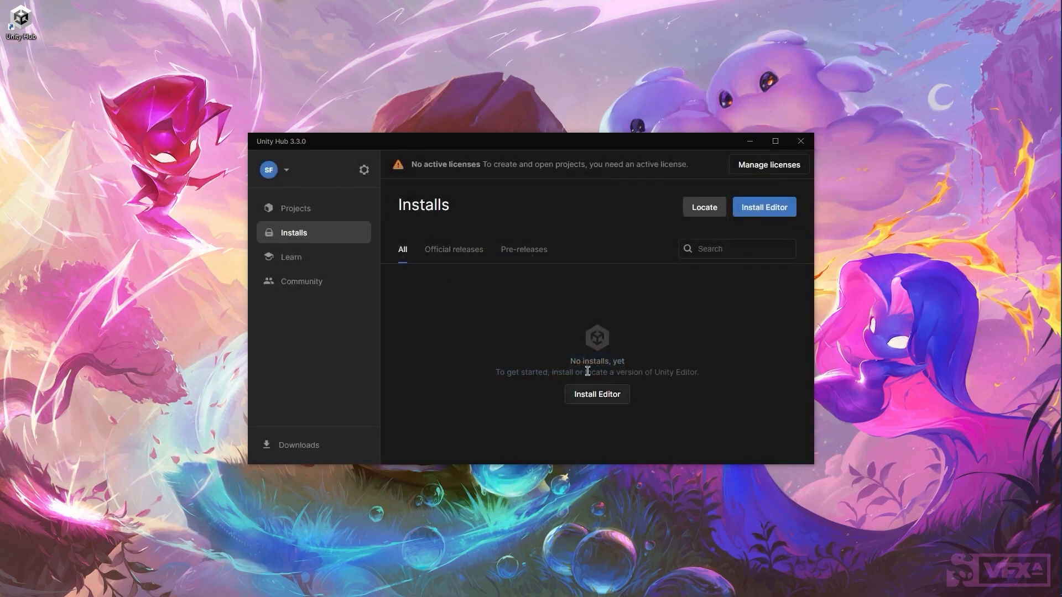
pyautogui.click(287, 172)
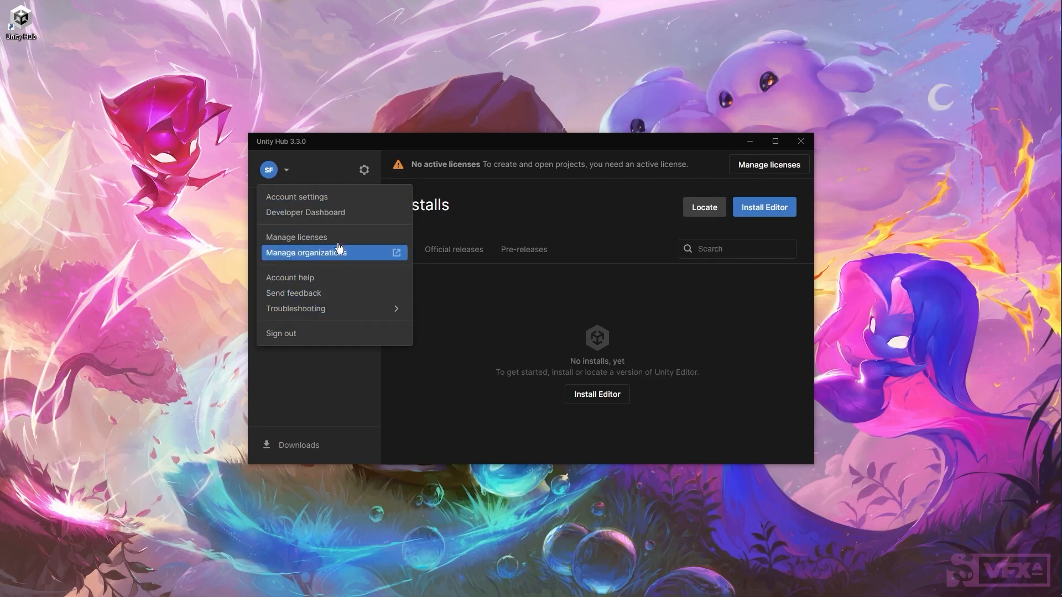
pyautogui.click(496, 303)
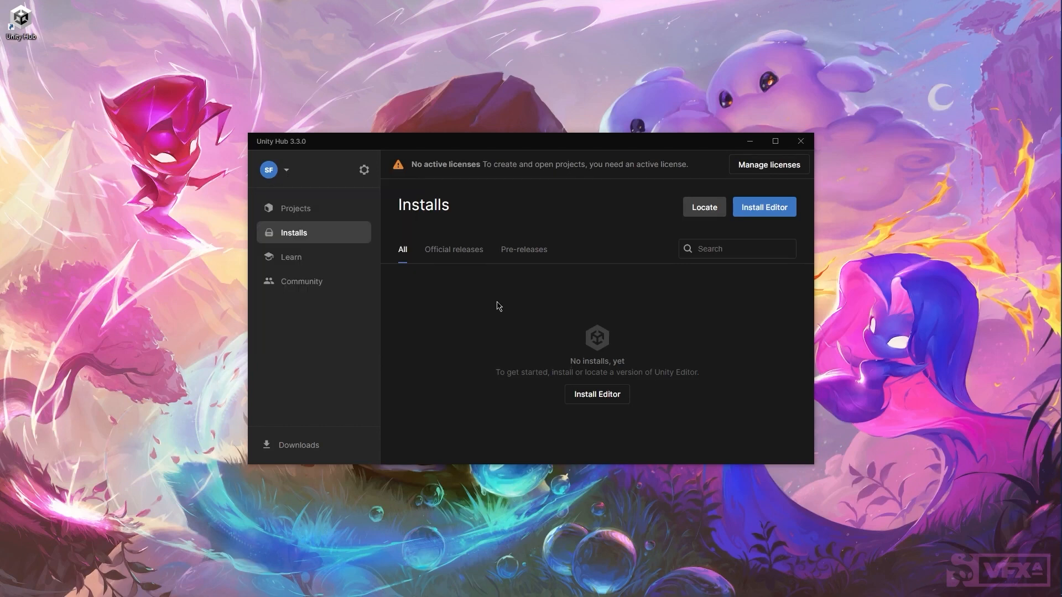
pyautogui.click(365, 171)
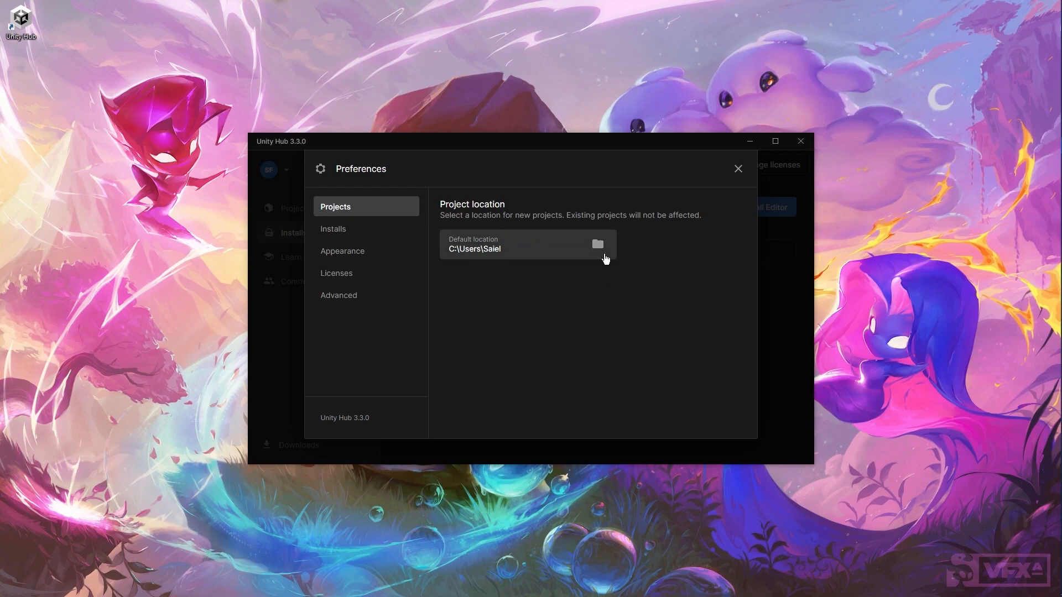
# Step: Set the default project location to D:\Unity and view the Installs locations section
pyautogui.click(598, 245)
pyautogui.moveTo(439, 147); pyautogui.dragTo(694, 221)
pyautogui.click(549, 307)
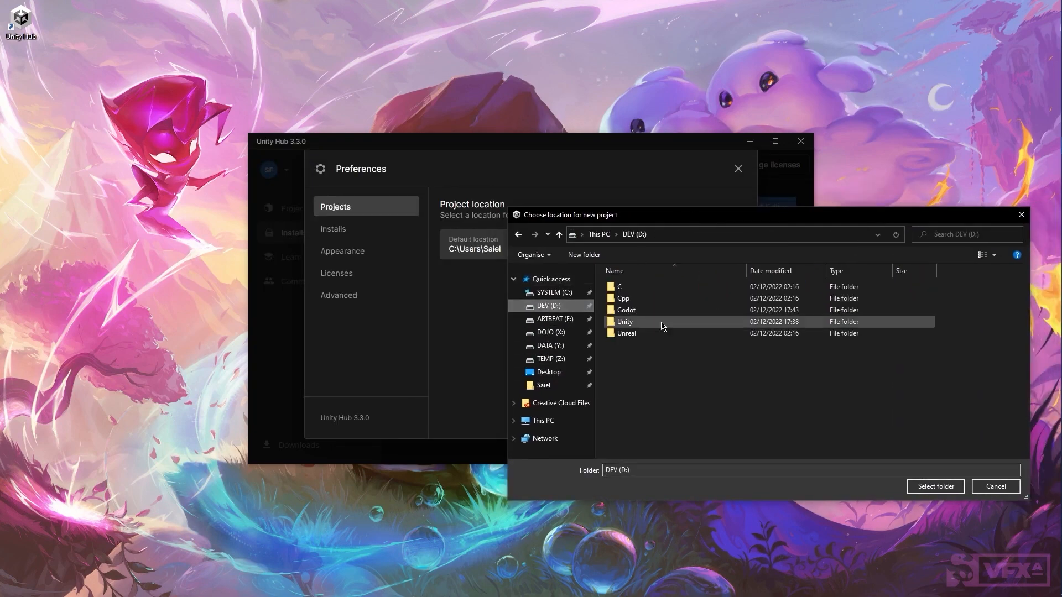
pyautogui.doubleClick(642, 321)
pyautogui.click(935, 487)
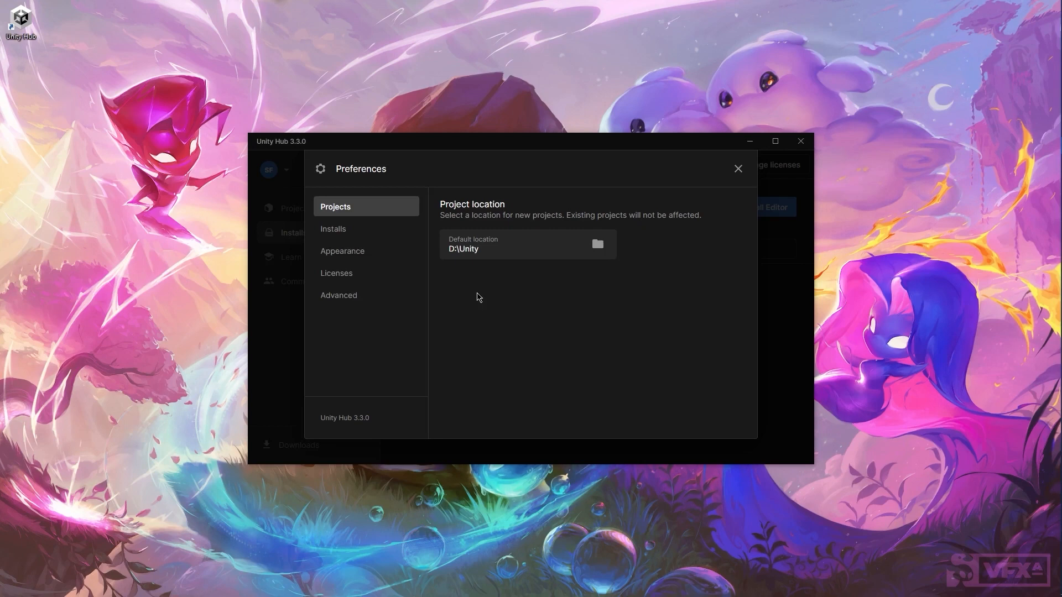
pyautogui.click(365, 231)
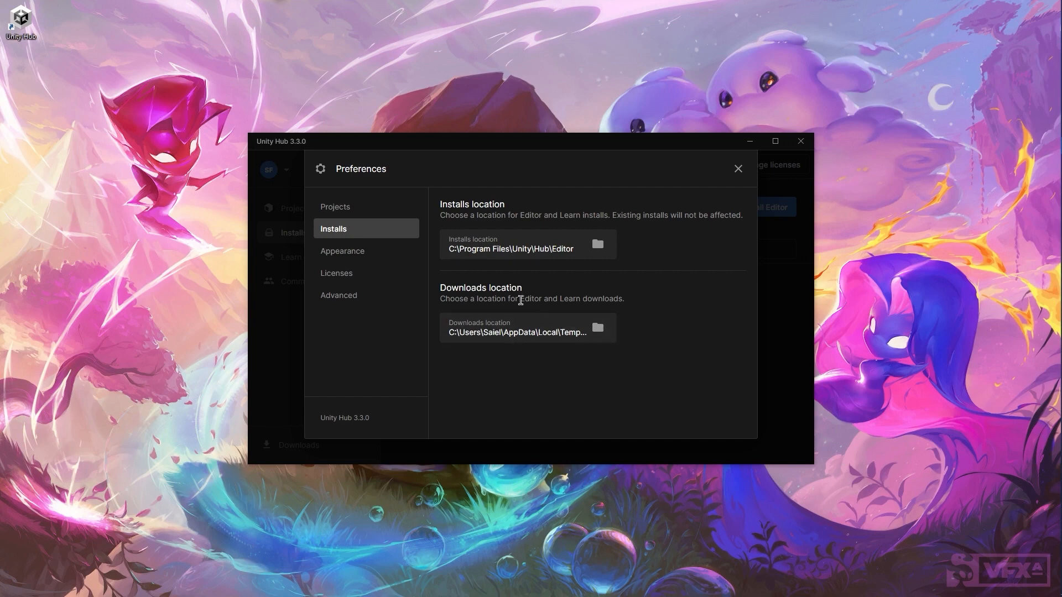
# Step: Enable hiding the Hub to the system tray and keep the Production update channel
pyautogui.click(385, 256)
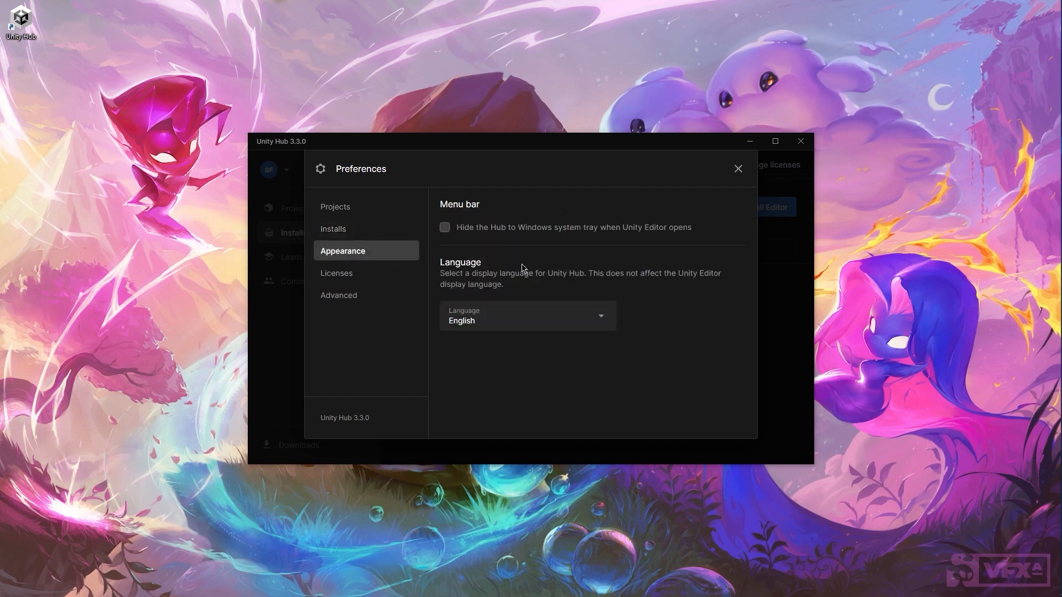
pyautogui.click(445, 228)
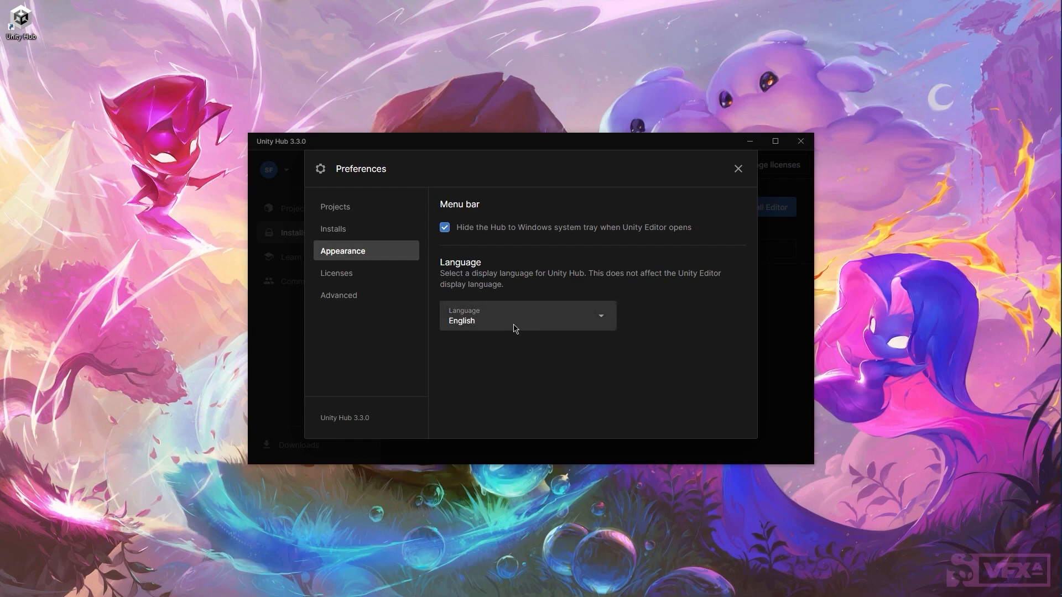
pyautogui.click(353, 300)
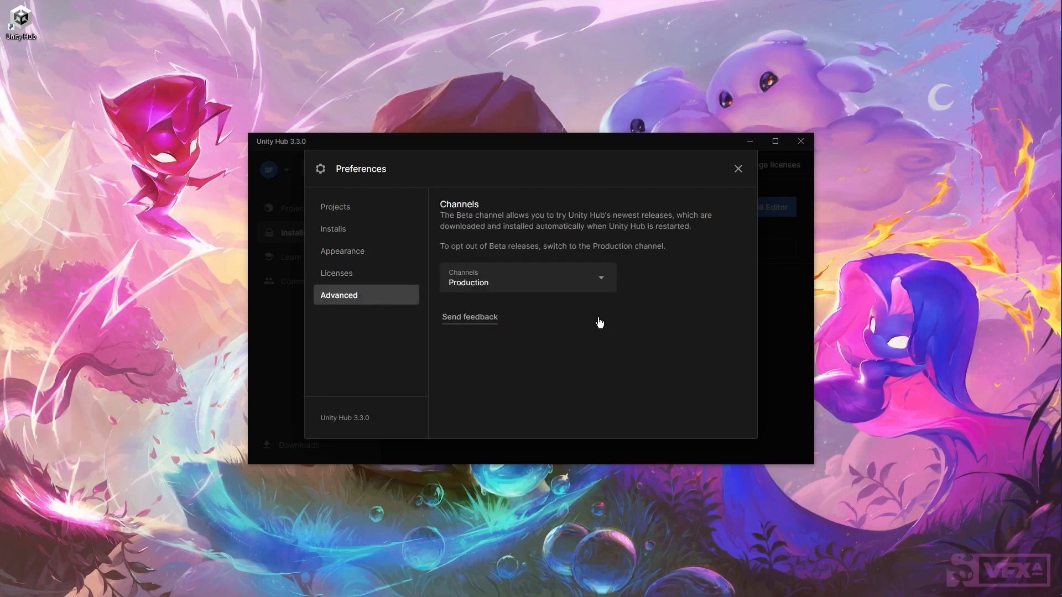
pyautogui.click(603, 280)
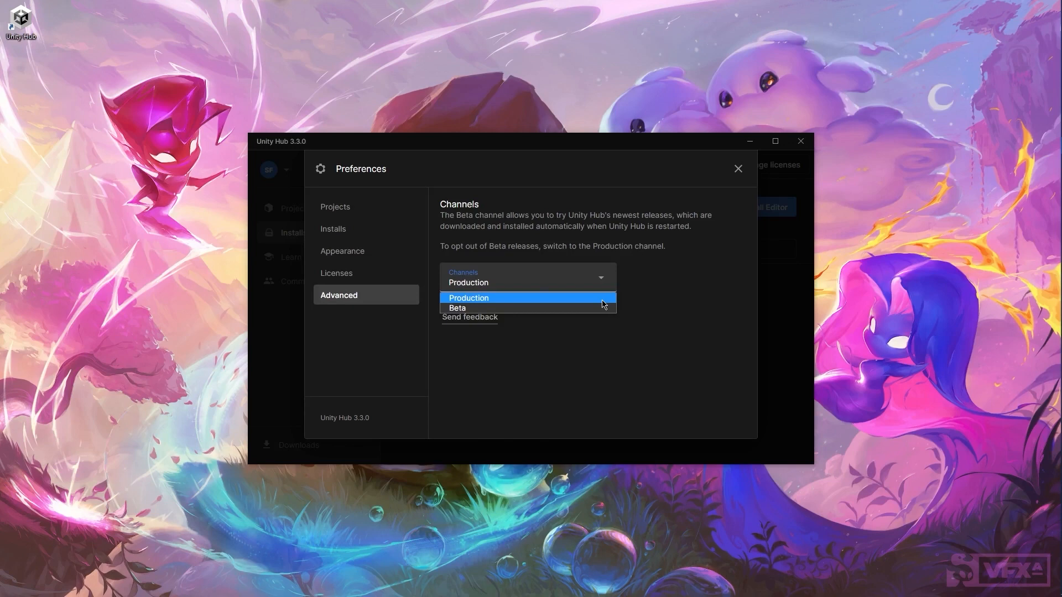
pyautogui.click(604, 302)
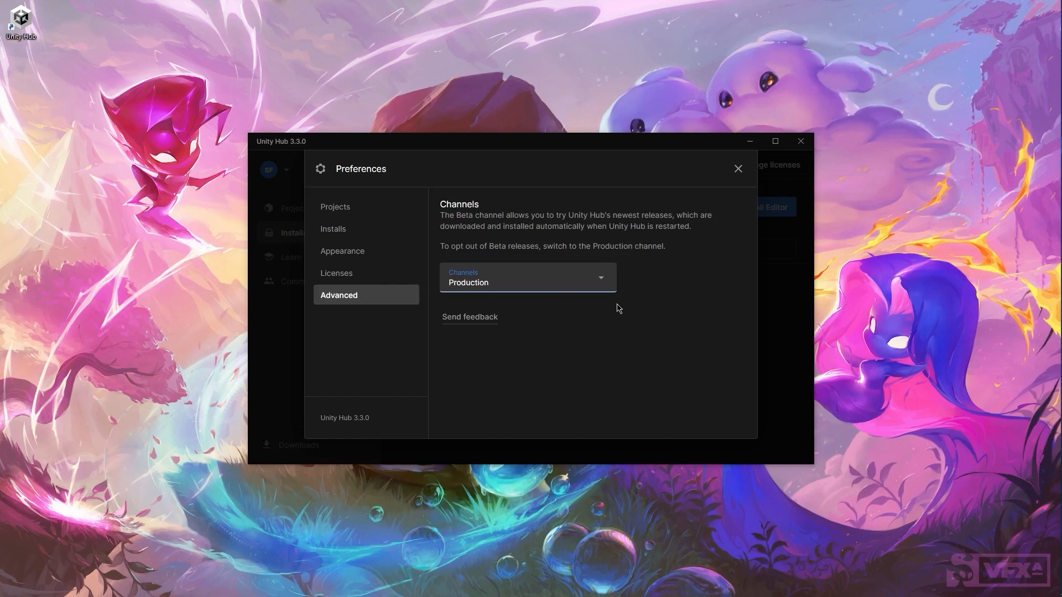
# Step: Add a free Personal license in the Licenses section
pyautogui.click(353, 274)
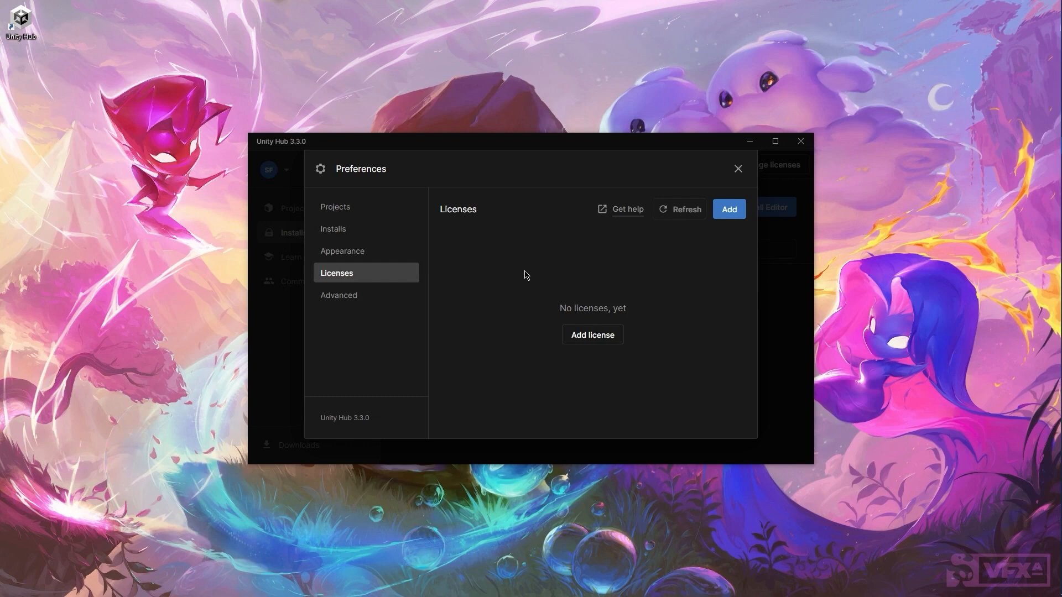
pyautogui.click(599, 342)
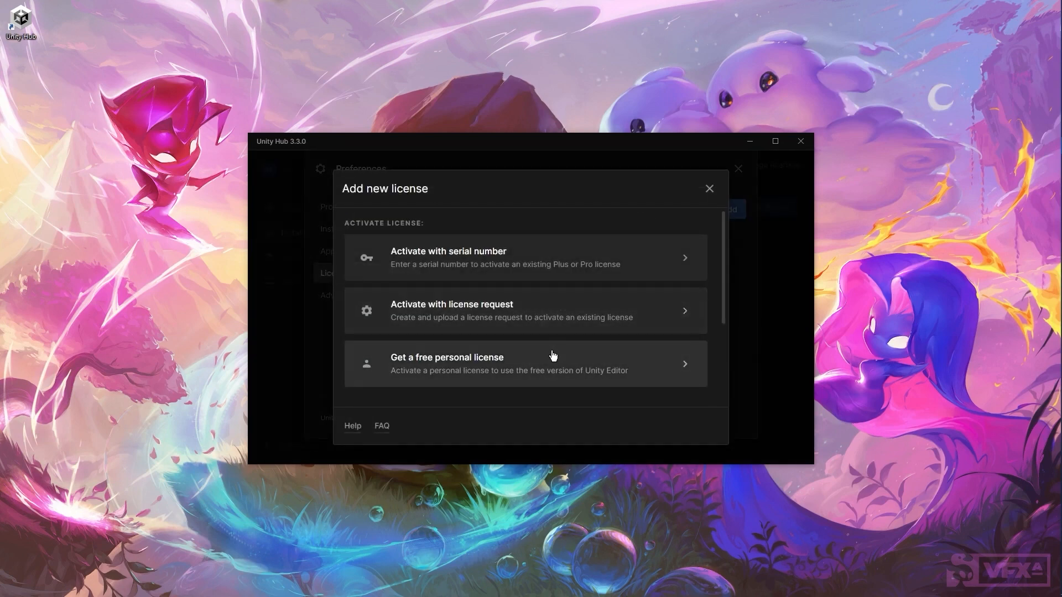
pyautogui.scroll(-3, 553, 355)
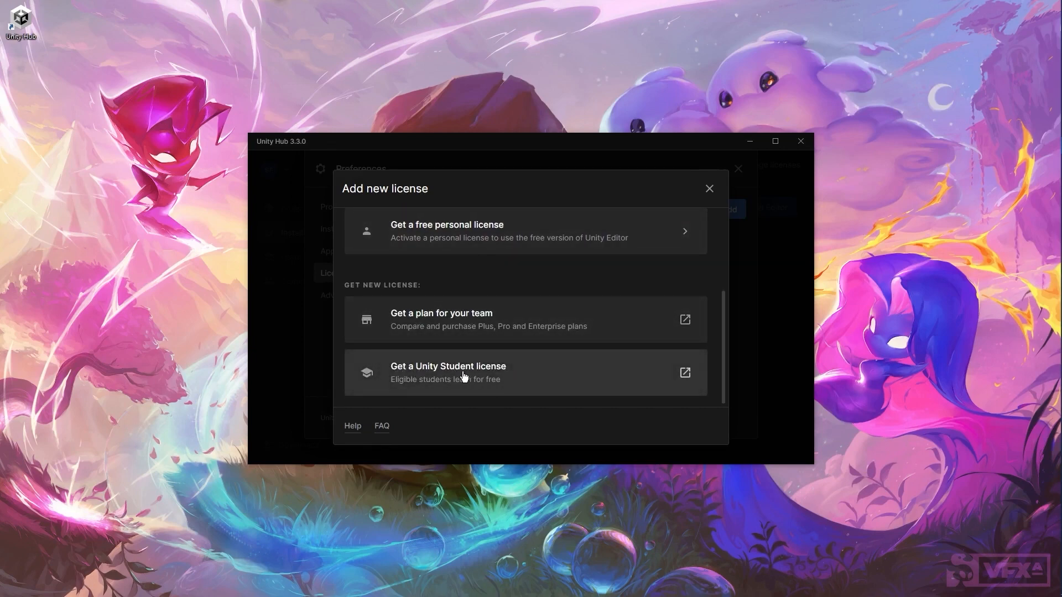
pyautogui.scroll(1, 476, 373)
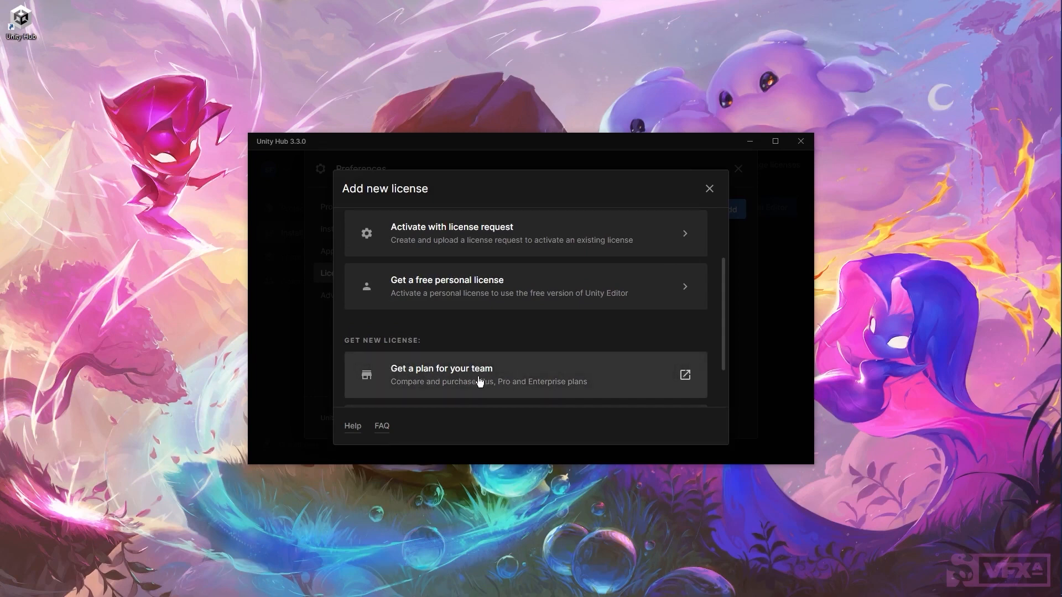
pyautogui.scroll(2, 484, 381)
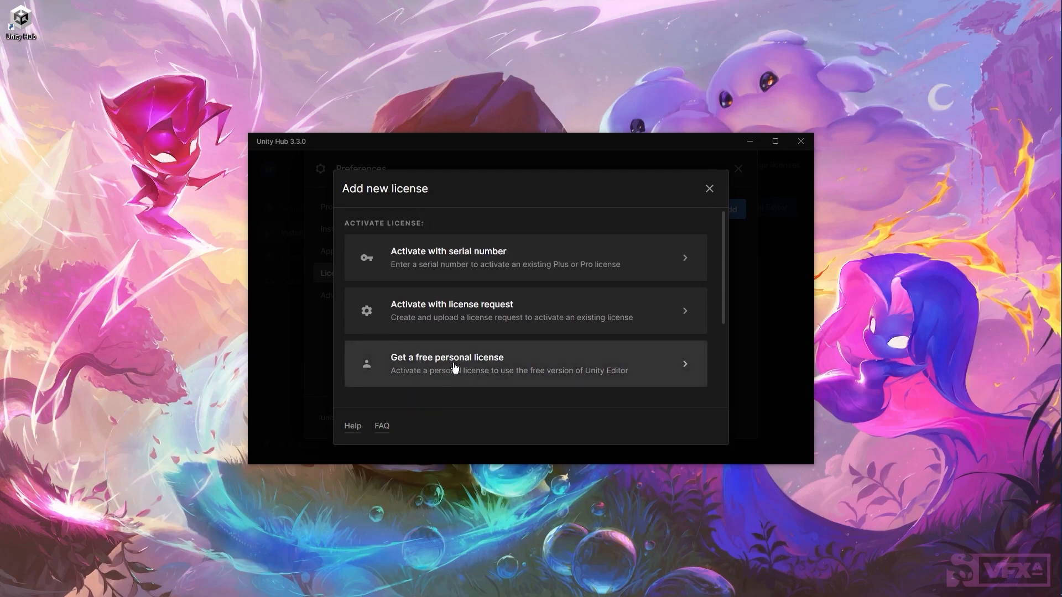
pyautogui.click(511, 370)
pyautogui.scroll(-3, 646, 291)
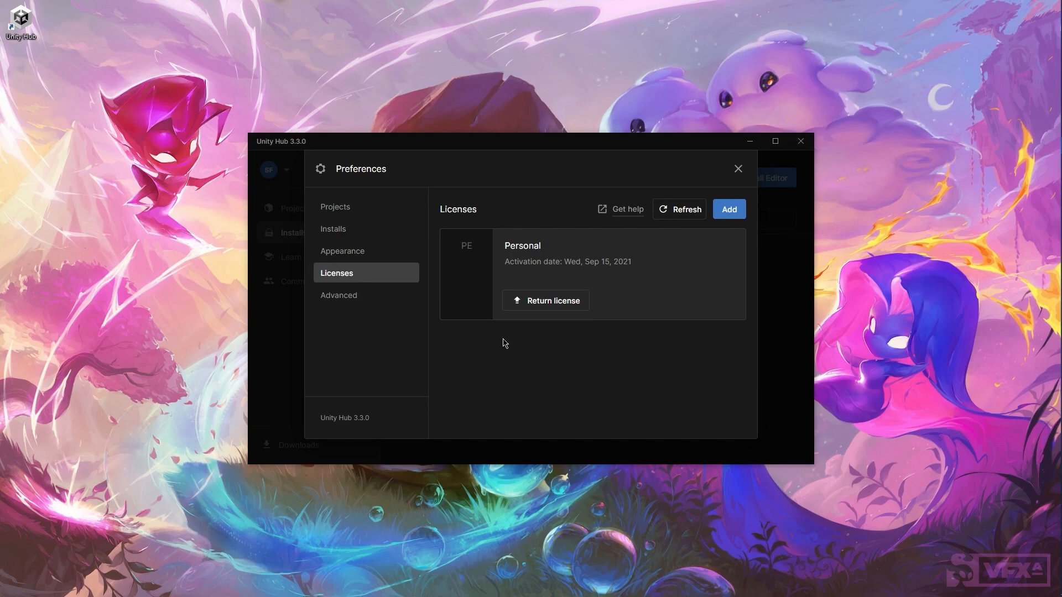
# Step: Close Preferences and check the Official releases and Pre-releases filters, ending on All
pyautogui.click(739, 169)
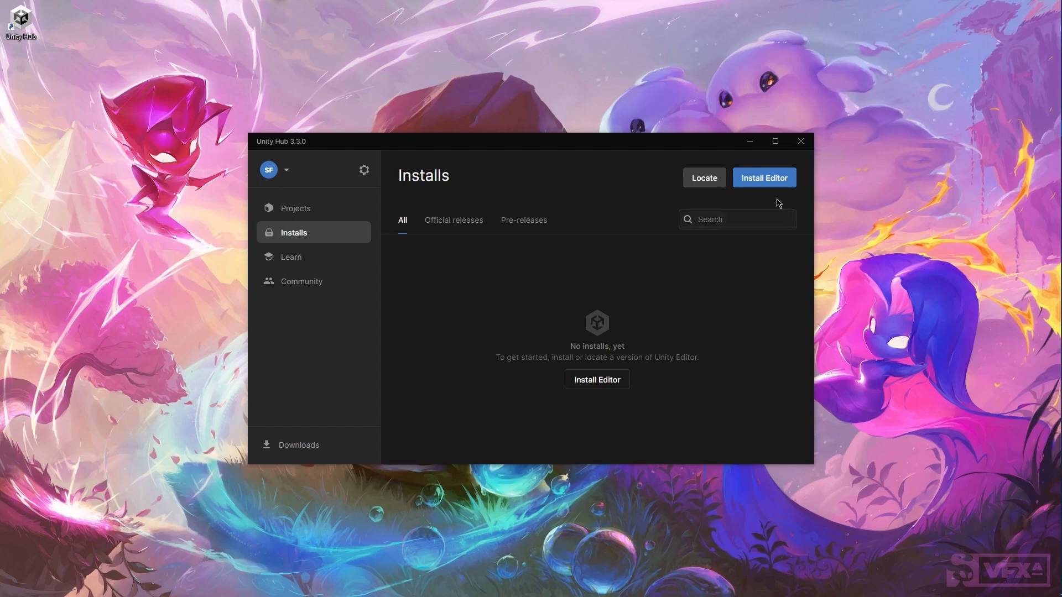
pyautogui.click(445, 232)
pyautogui.click(532, 231)
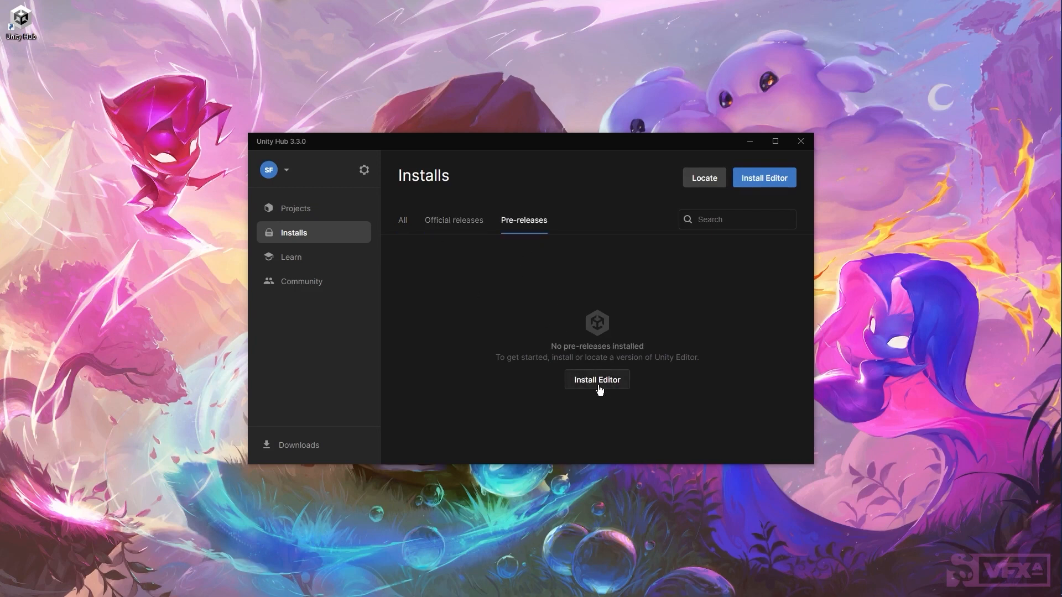
pyautogui.click(404, 223)
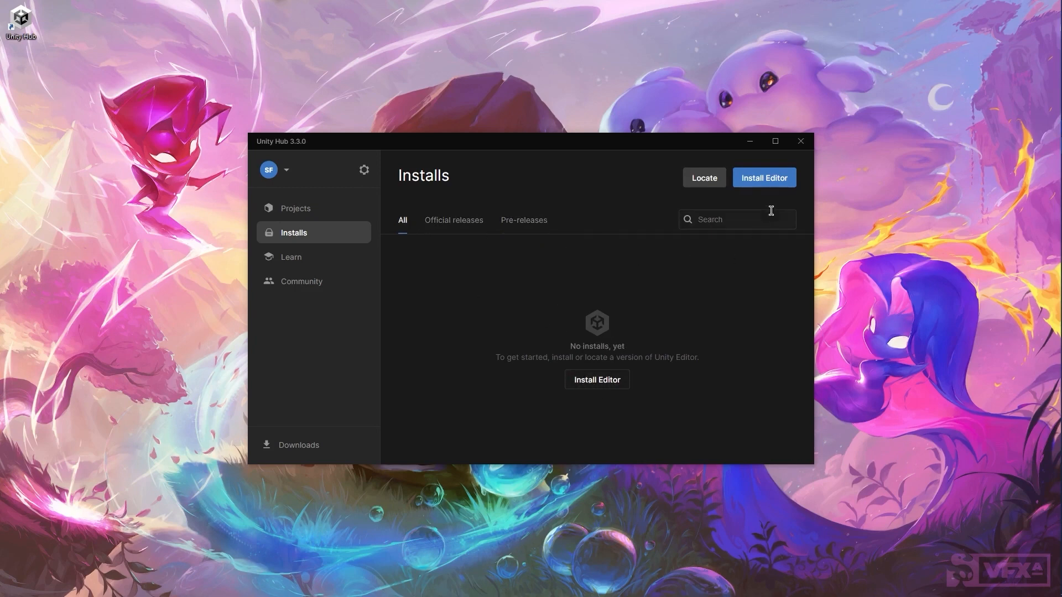
# Step: Compare the pre-release and official editor lists, then start installing Unity 2021.3.15f1 LTS
pyautogui.click(771, 180)
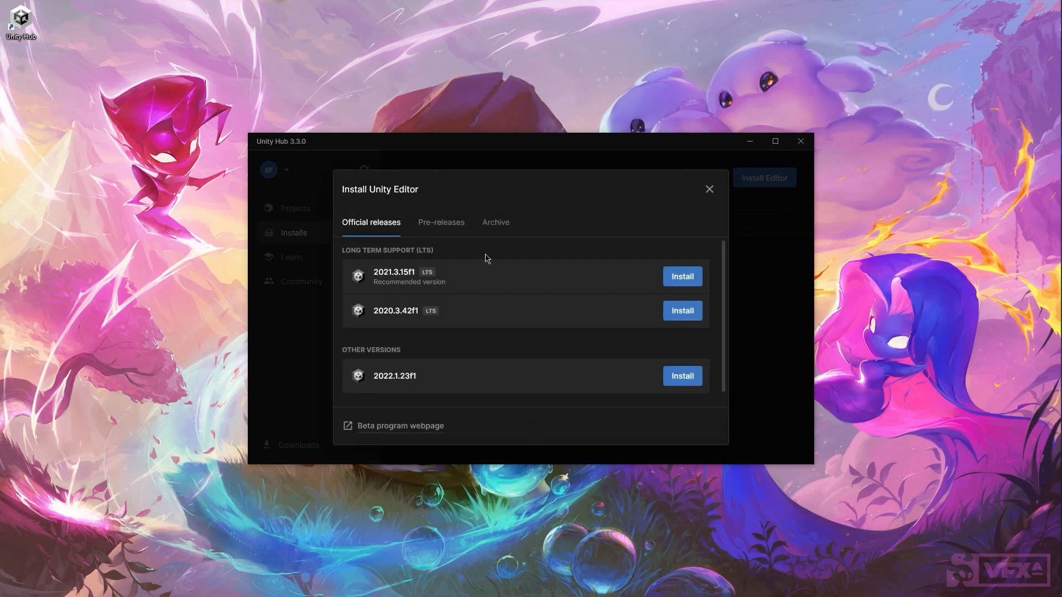
pyautogui.click(446, 227)
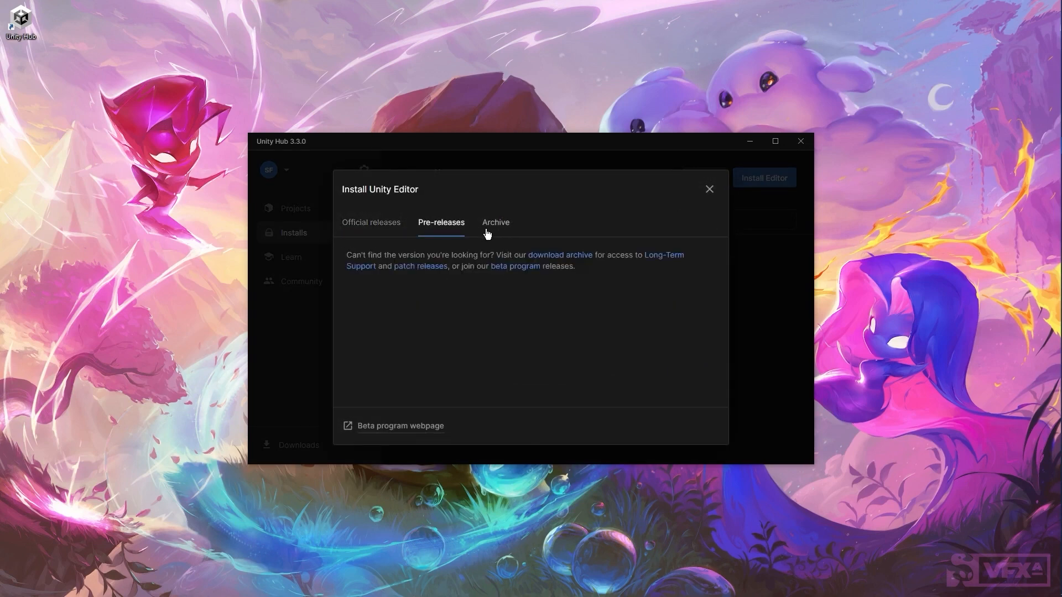
pyautogui.click(371, 223)
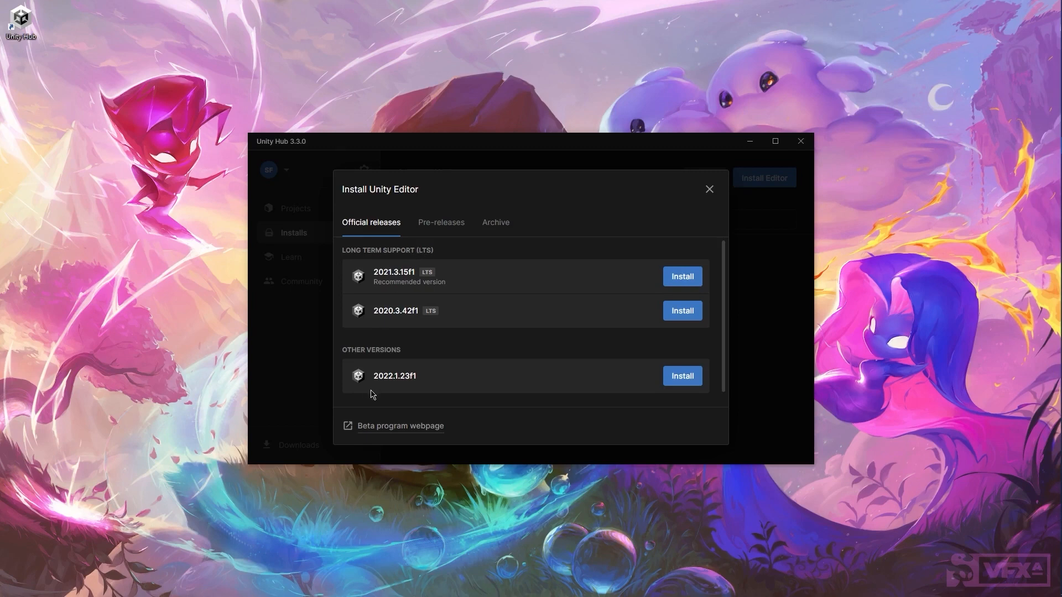
pyautogui.click(443, 224)
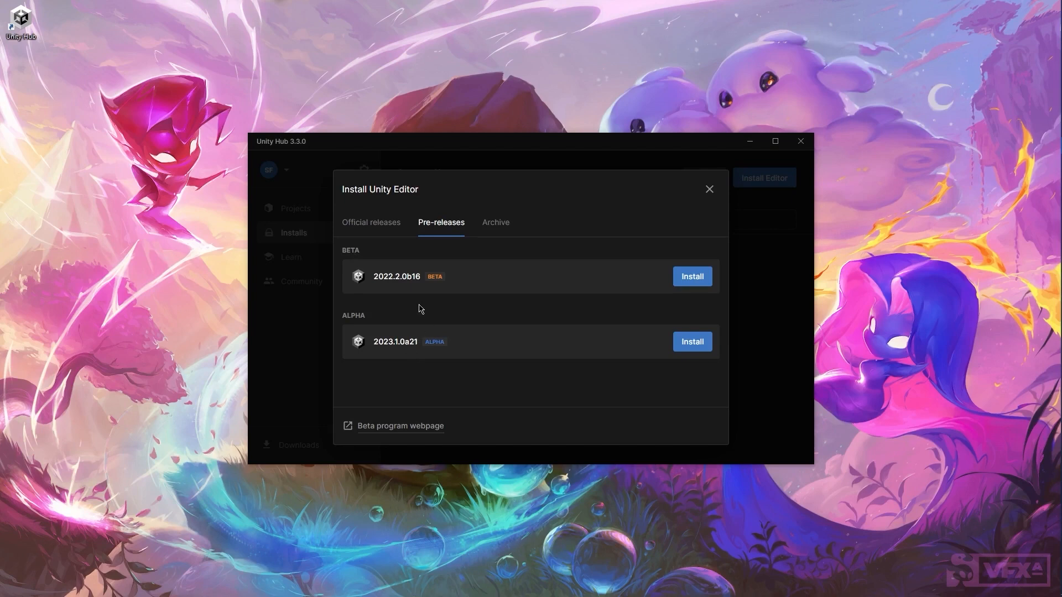
pyautogui.click(386, 228)
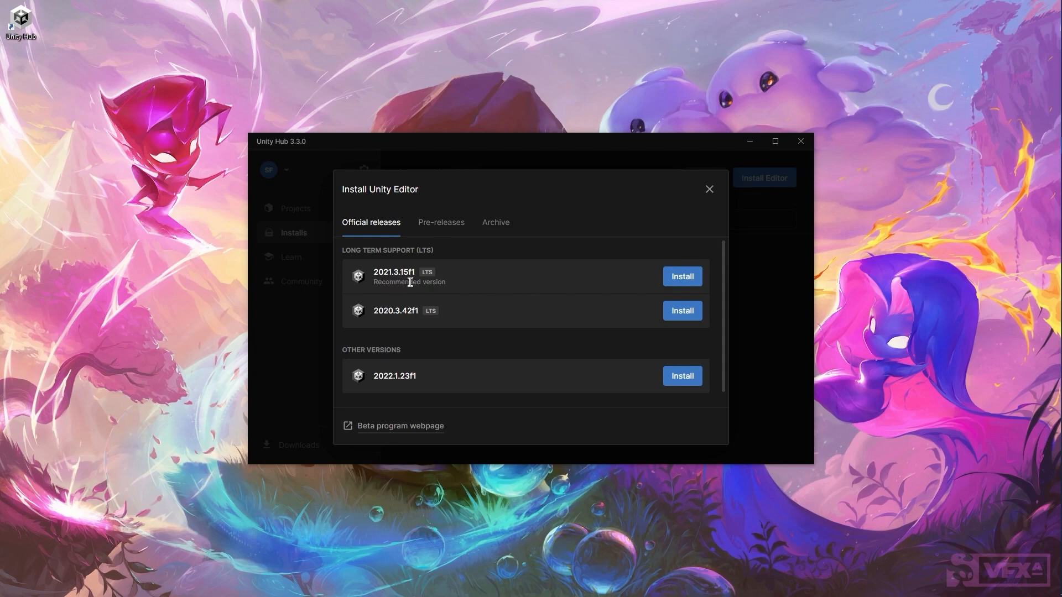
pyautogui.click(667, 278)
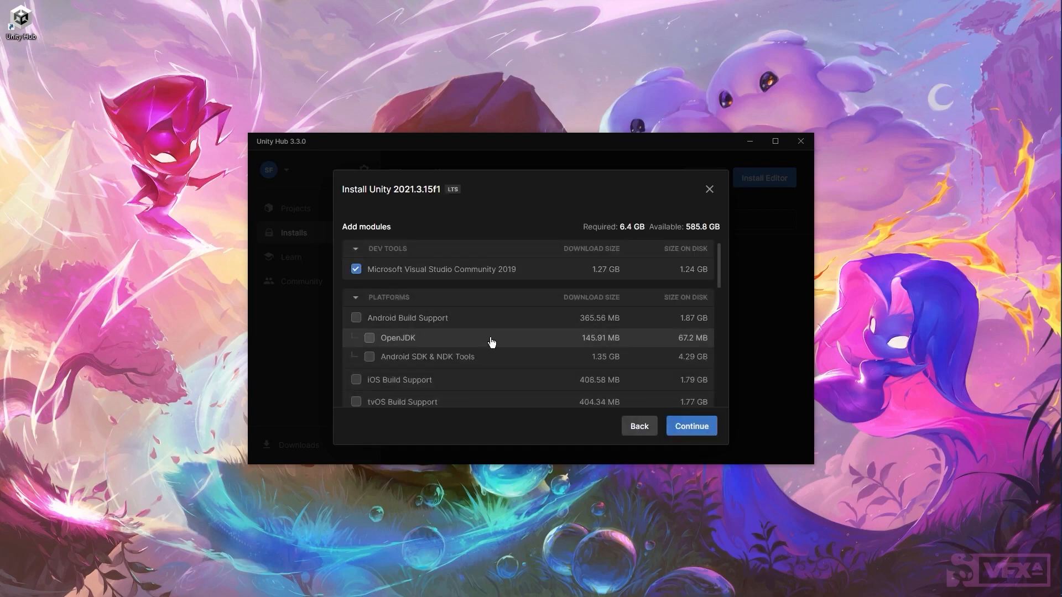
# Step: Tick the Documentation module alongside Visual Studio Community 2019, bringing the install to 7.03 GB
pyautogui.scroll(-6, 490, 341)
pyautogui.scroll(-2, 492, 343)
pyautogui.scroll(8, 491, 342)
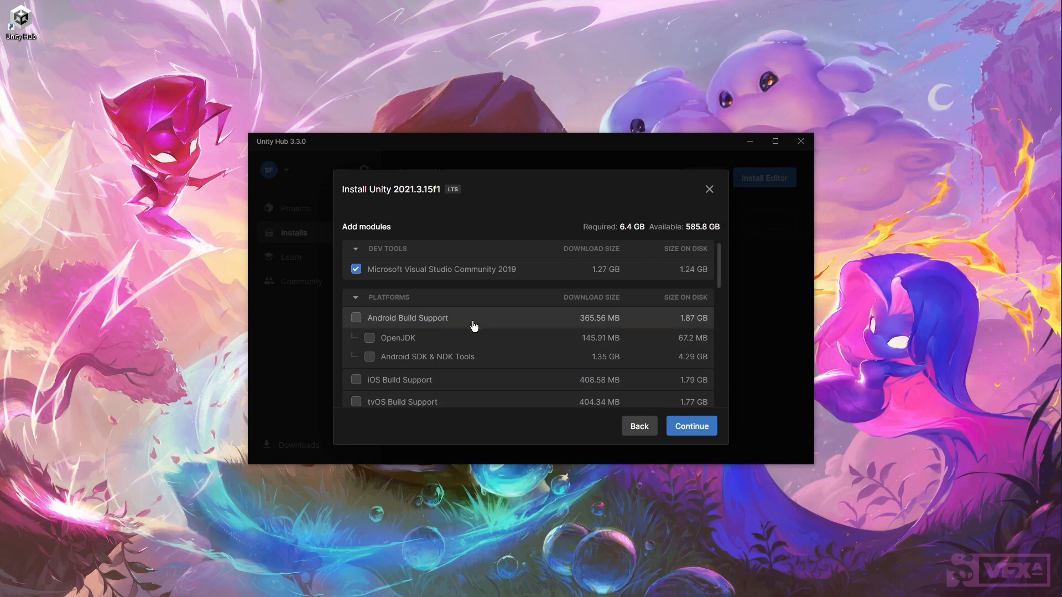
pyautogui.scroll(-5, 487, 376)
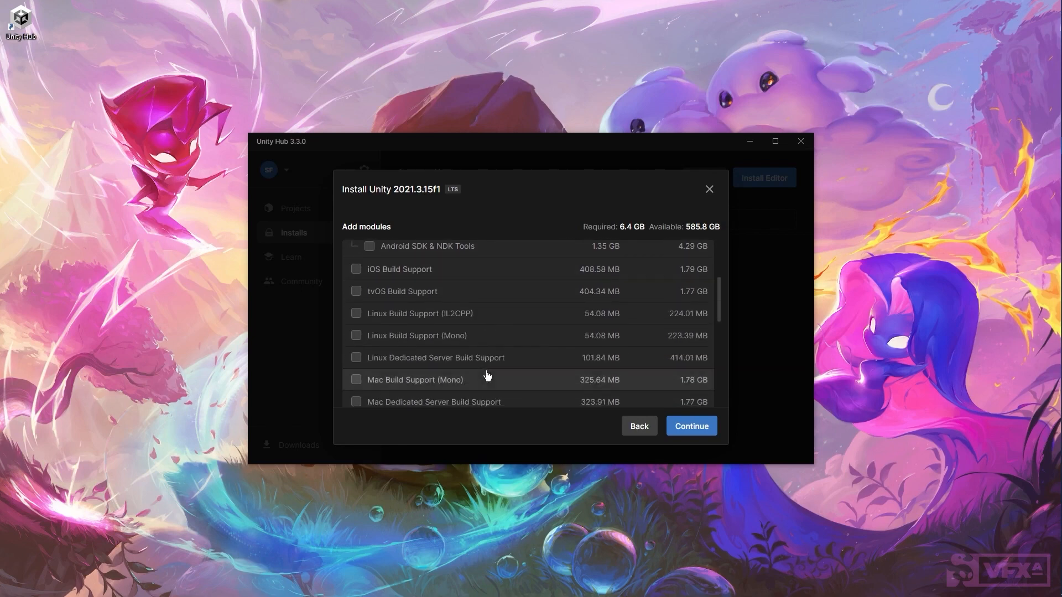
pyautogui.scroll(-6, 487, 376)
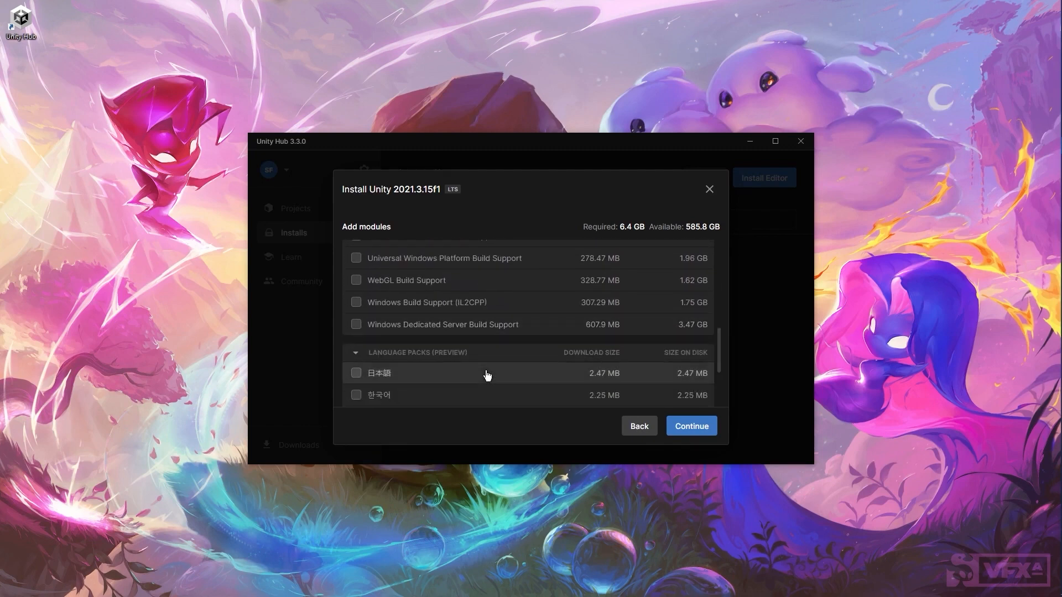
pyautogui.scroll(7, 487, 376)
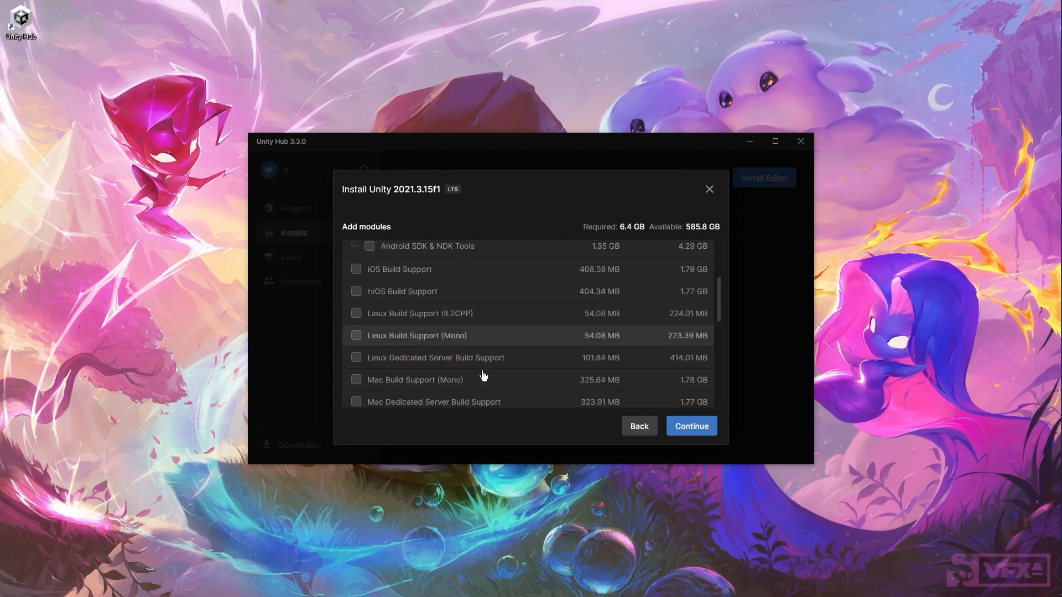
pyautogui.scroll(-5, 483, 376)
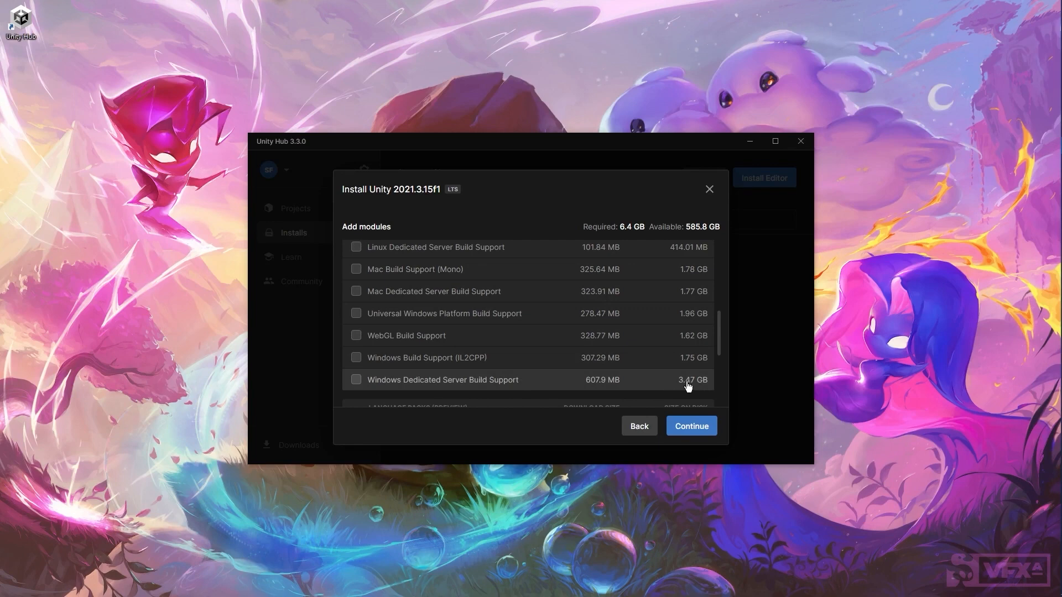
pyautogui.scroll(5, 489, 392)
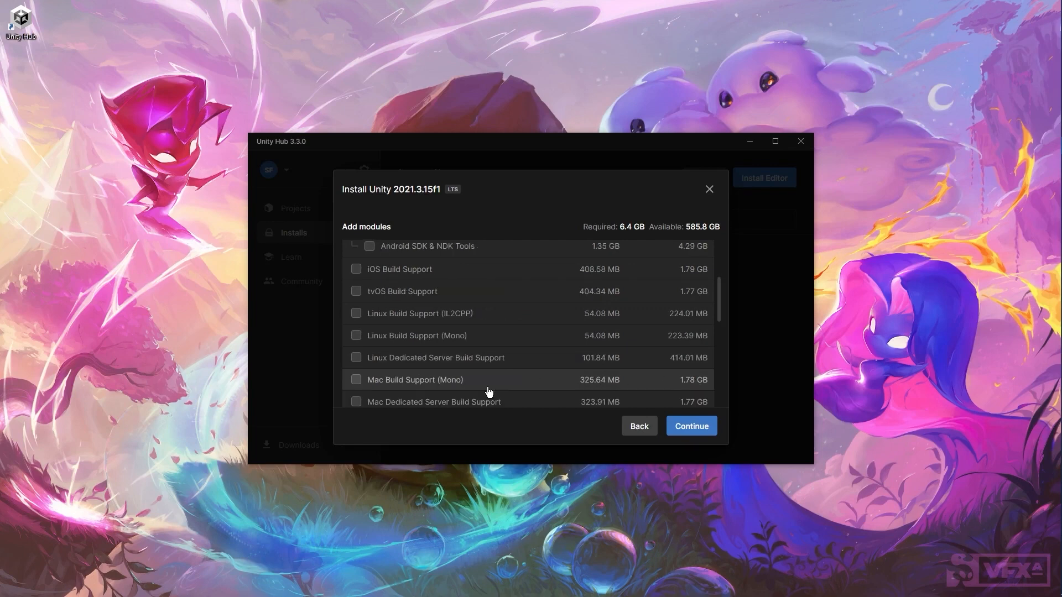
pyautogui.scroll(4, 486, 387)
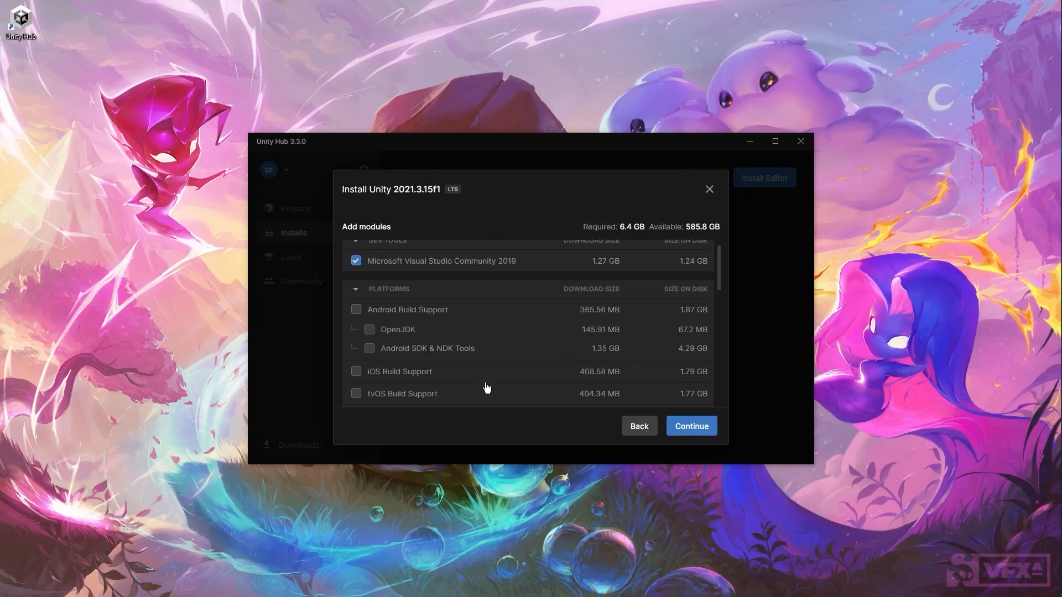
pyautogui.scroll(-9, 486, 387)
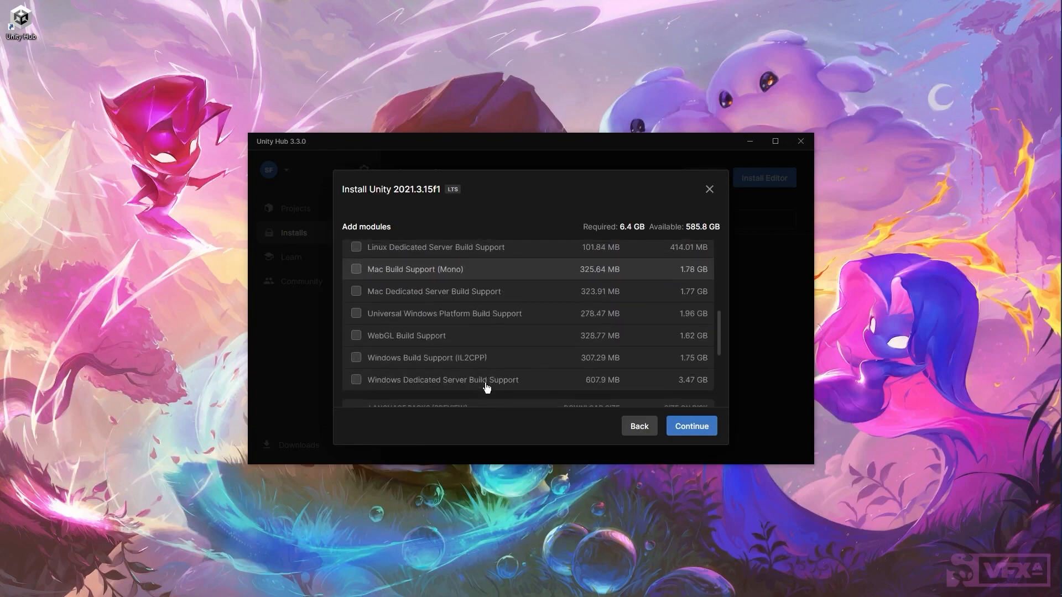
pyautogui.scroll(9, 487, 387)
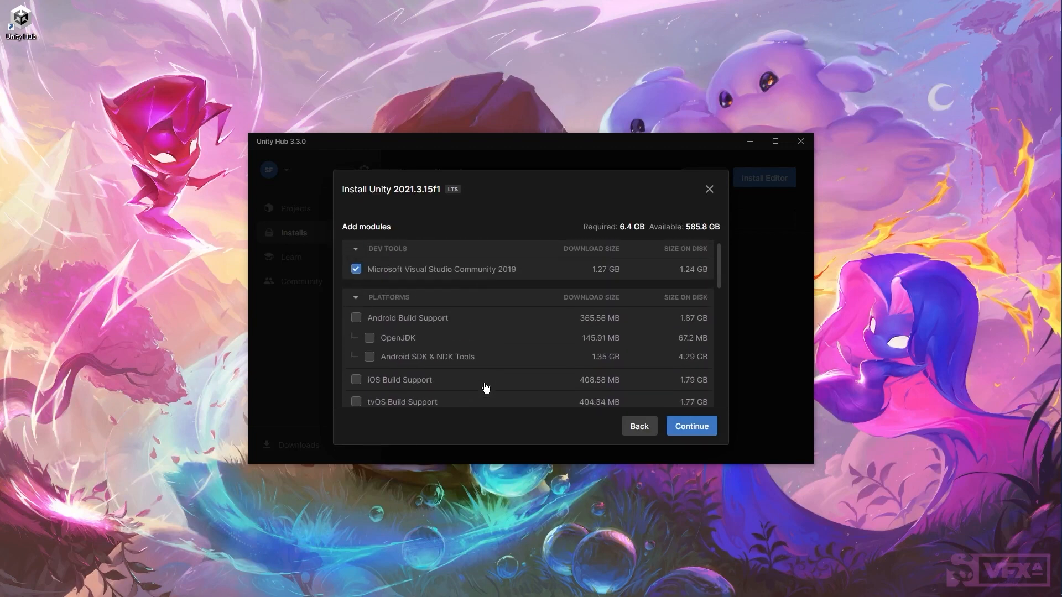
pyautogui.scroll(-2, 476, 356)
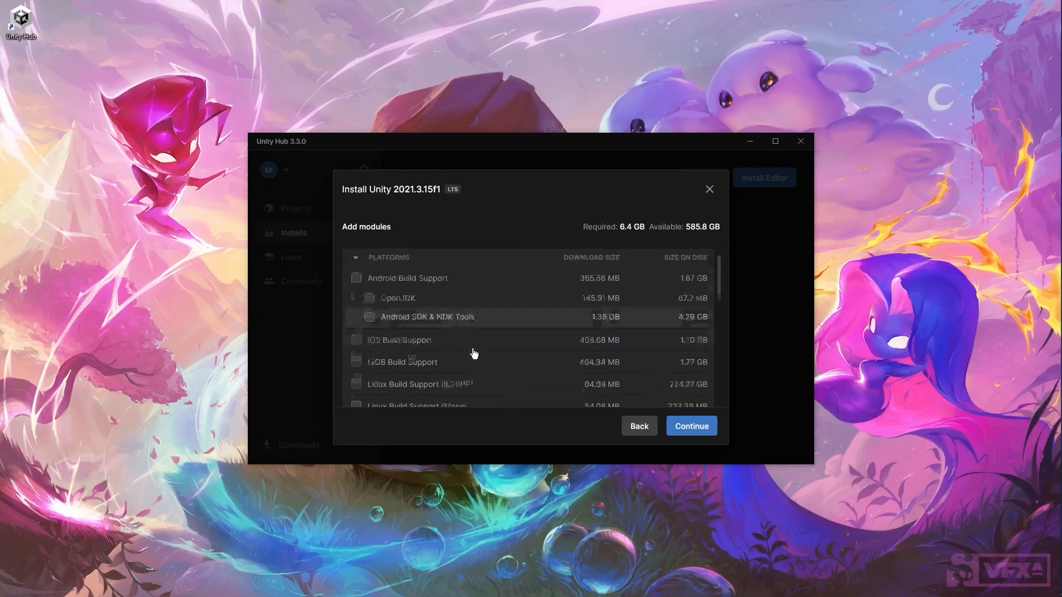
pyautogui.scroll(-8, 474, 354)
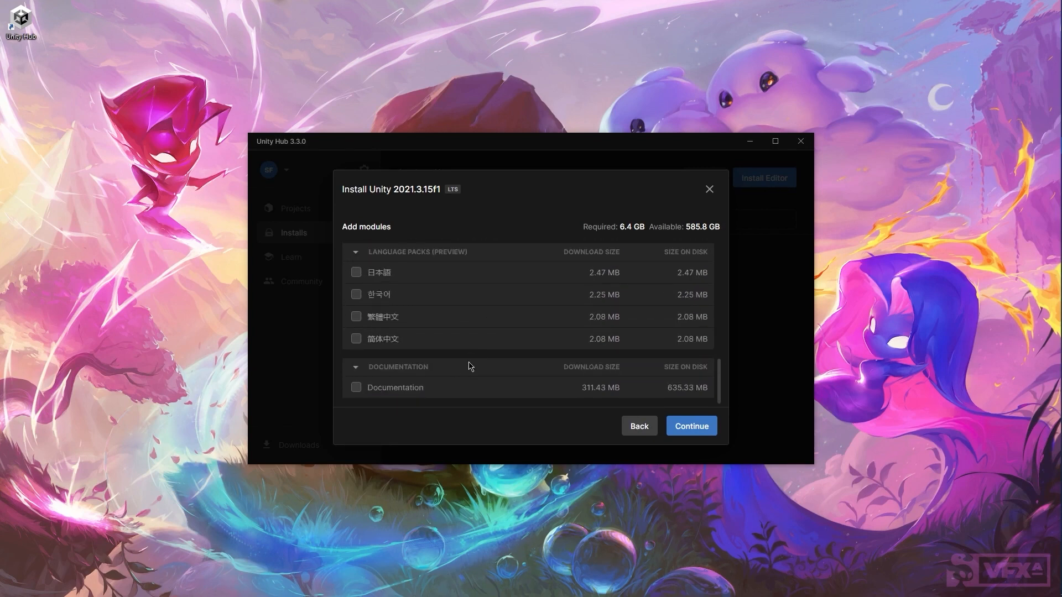
pyautogui.click(356, 390)
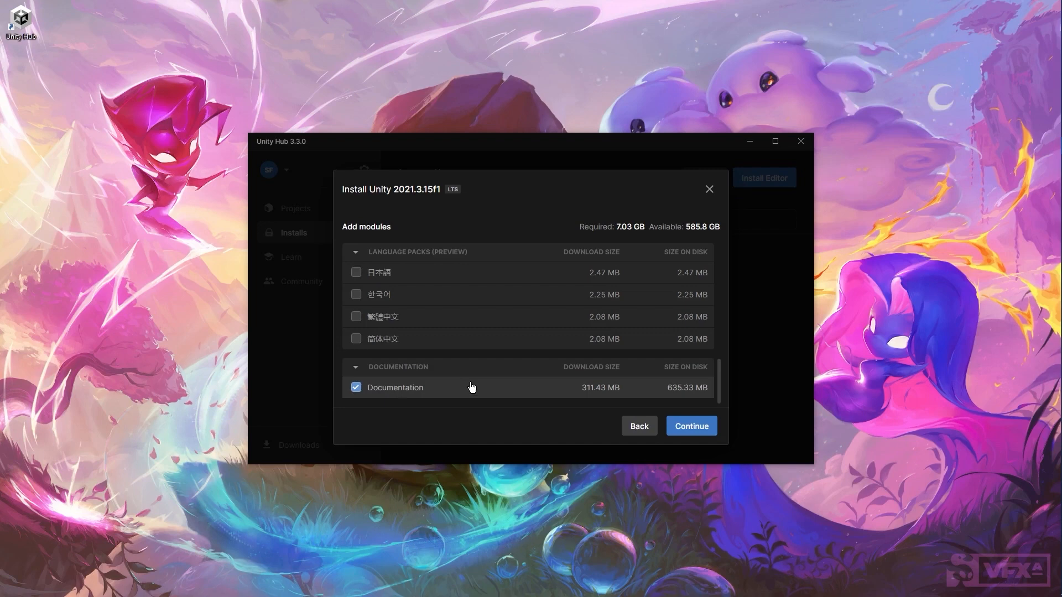
pyautogui.scroll(1, 472, 387)
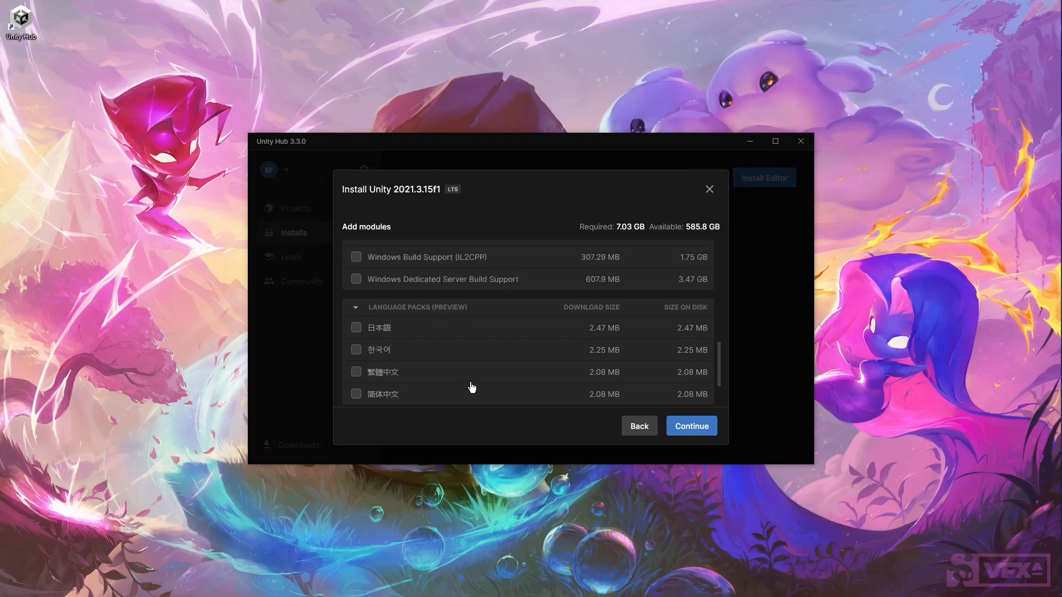
pyautogui.scroll(-1, 472, 387)
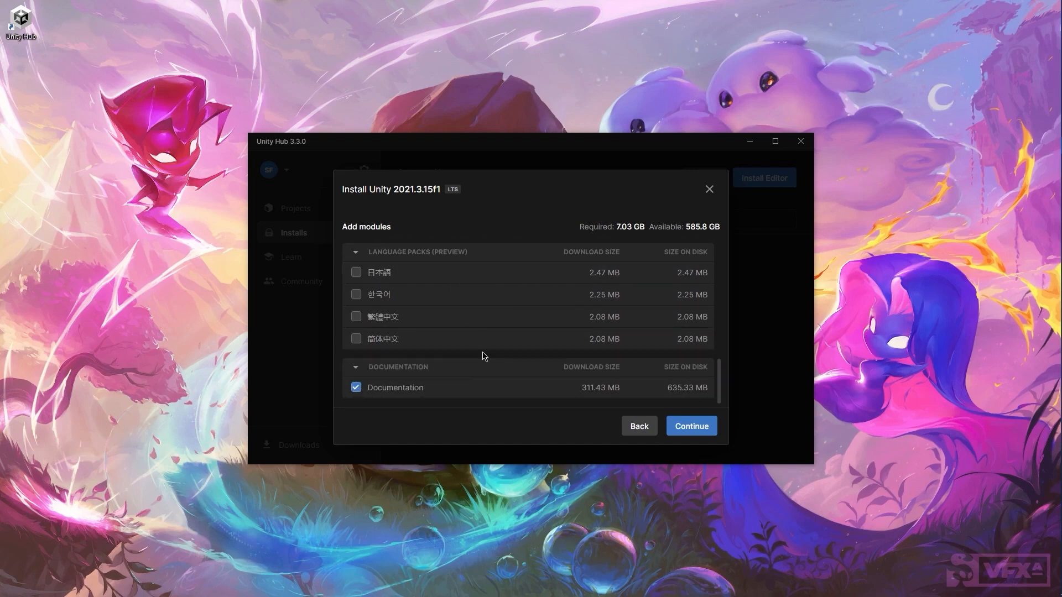
pyautogui.scroll(10, 479, 369)
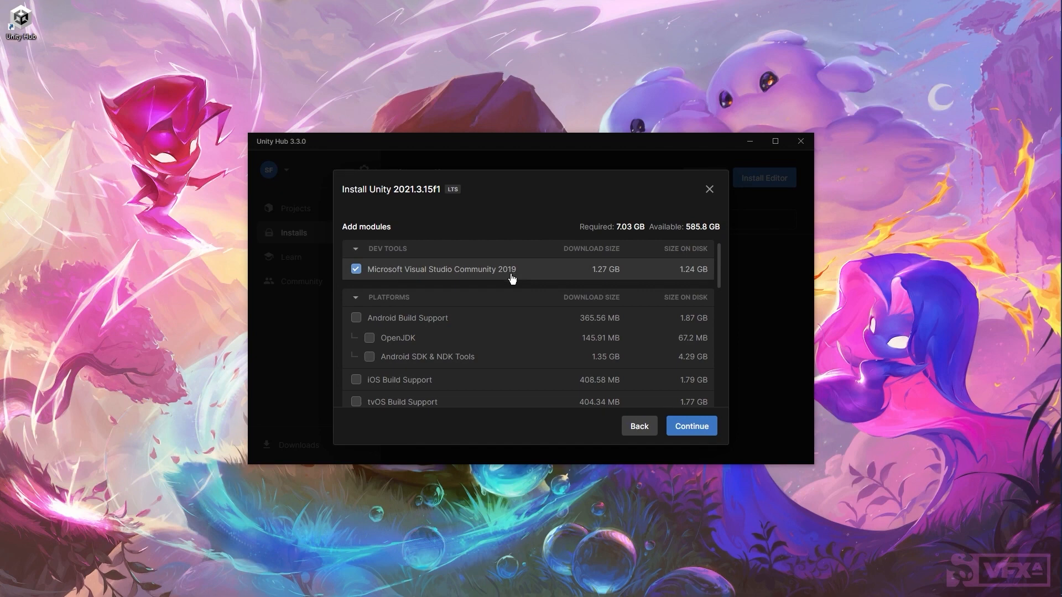
# Step: Accept the Visual Studio license, install 2021.3.15f1, and let the Visual Studio Installer start
pyautogui.click(690, 432)
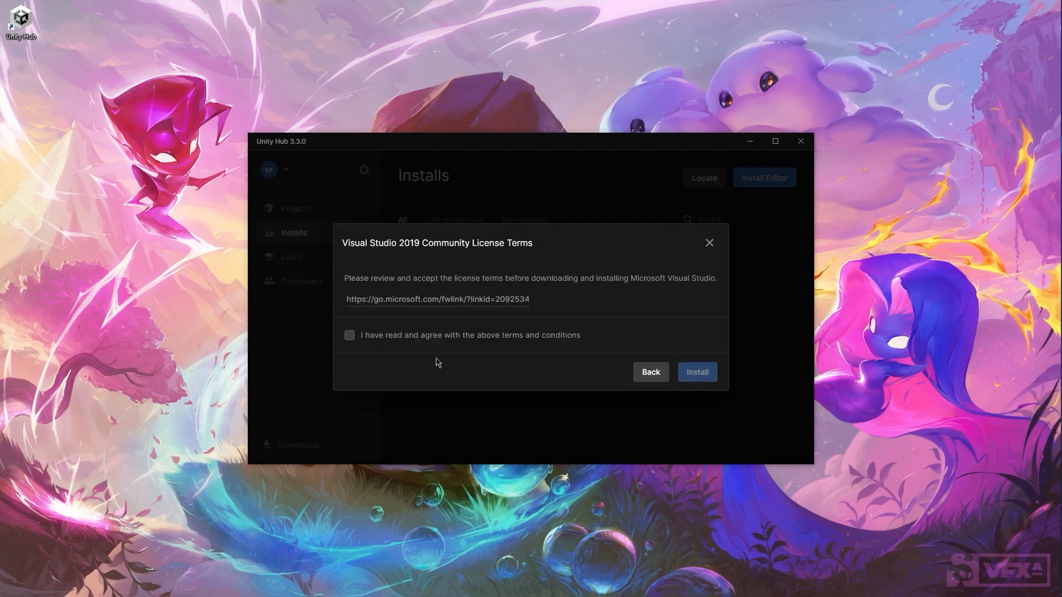
pyautogui.click(349, 335)
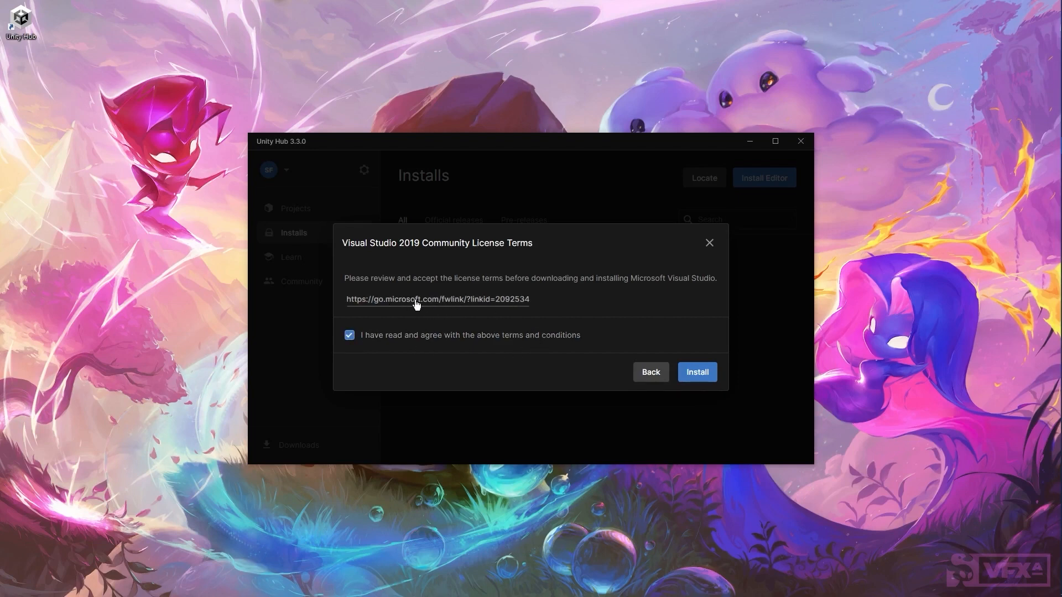
pyautogui.click(698, 373)
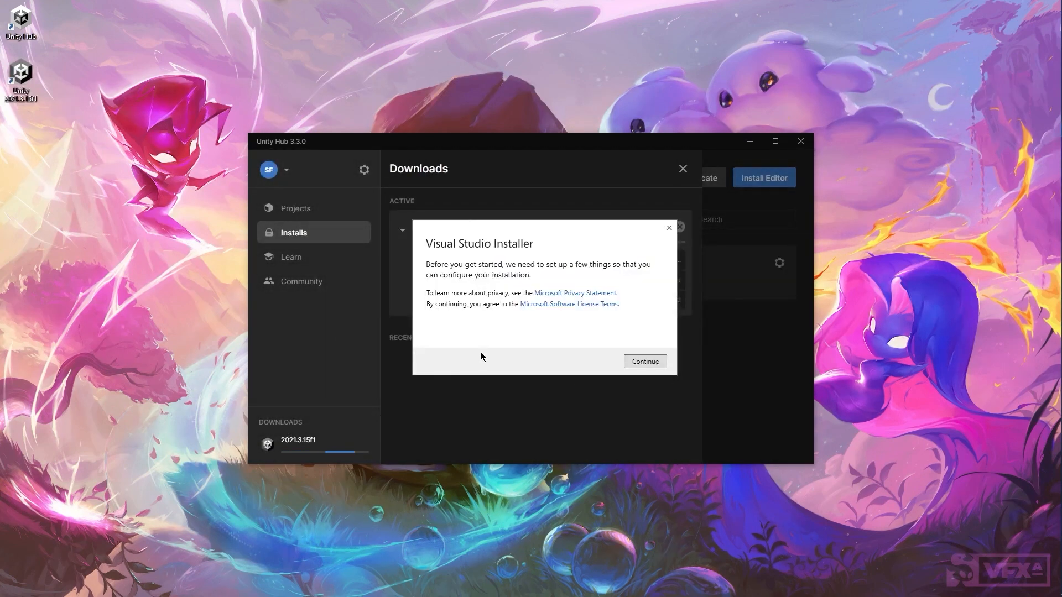
pyautogui.click(641, 363)
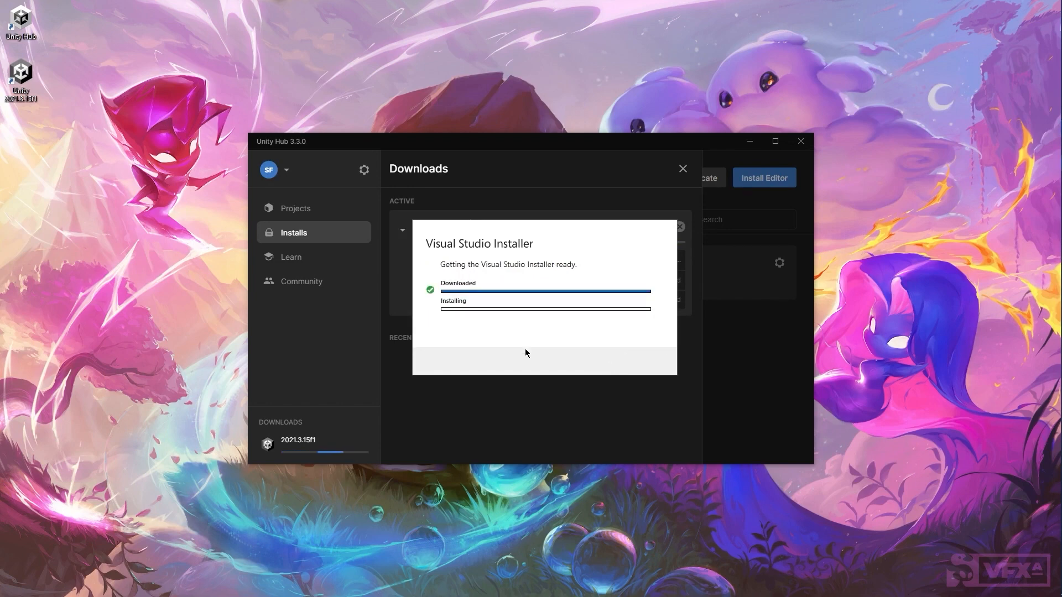
pyautogui.scroll(-5, 662, 326)
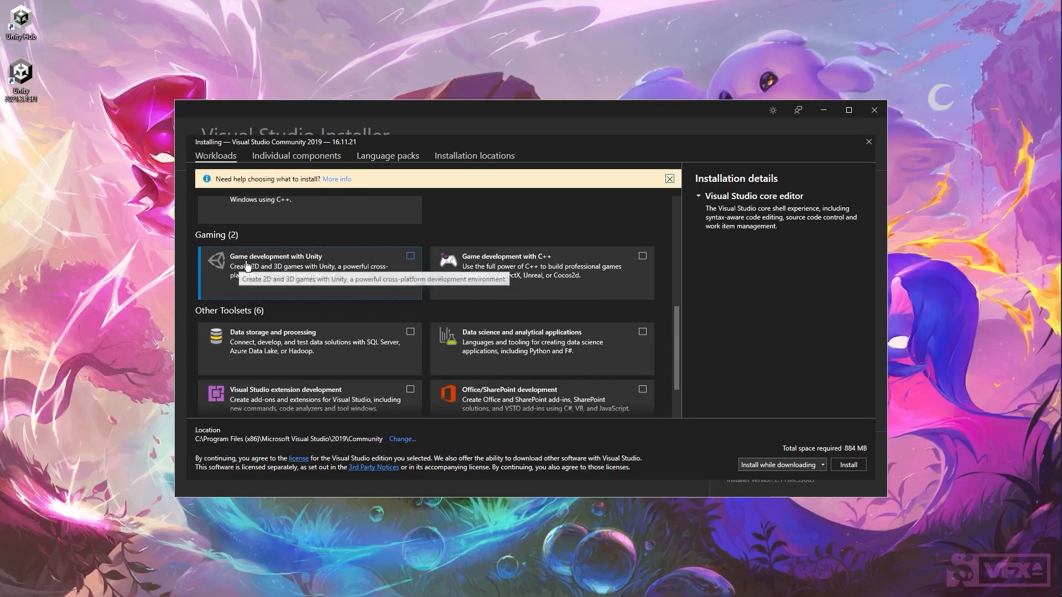
# Step: Install Visual Studio Community 2019 with Game development with Unity only, dropping the C++ workload
pyautogui.click(410, 257)
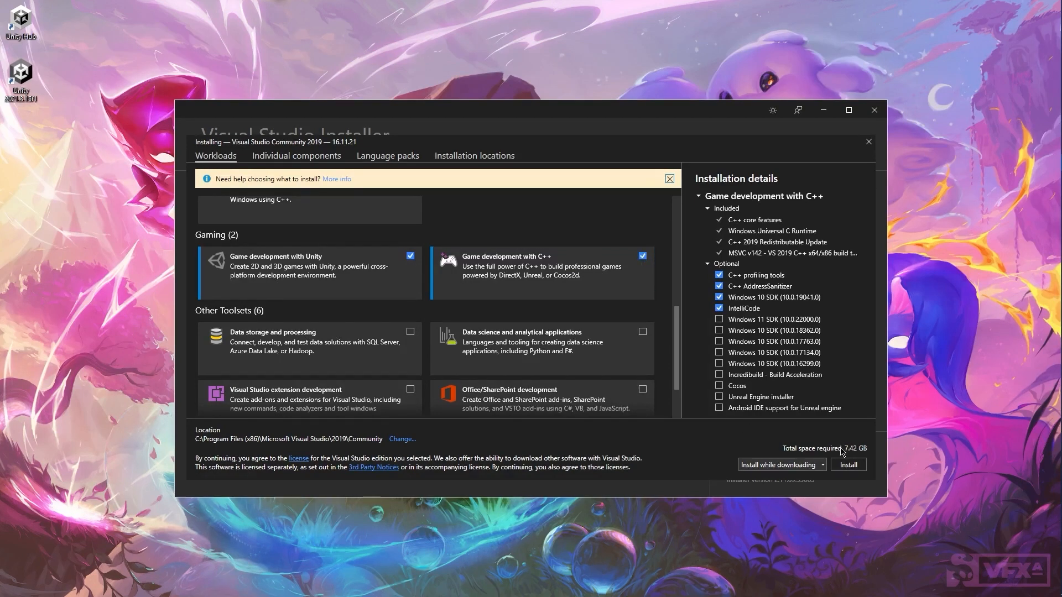
pyautogui.click(642, 256)
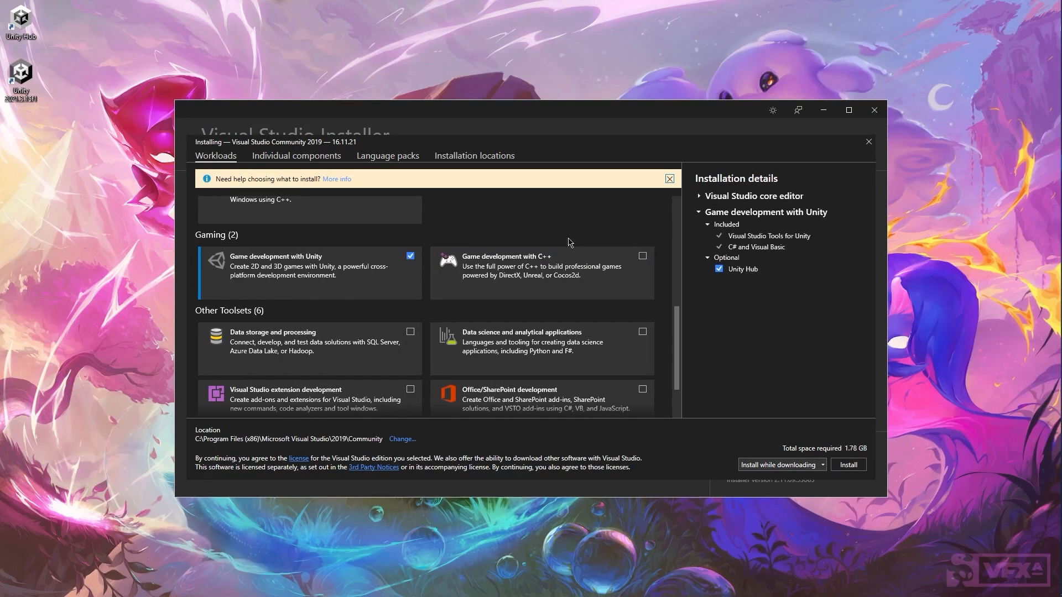
pyautogui.click(325, 156)
pyautogui.scroll(-5, 469, 336)
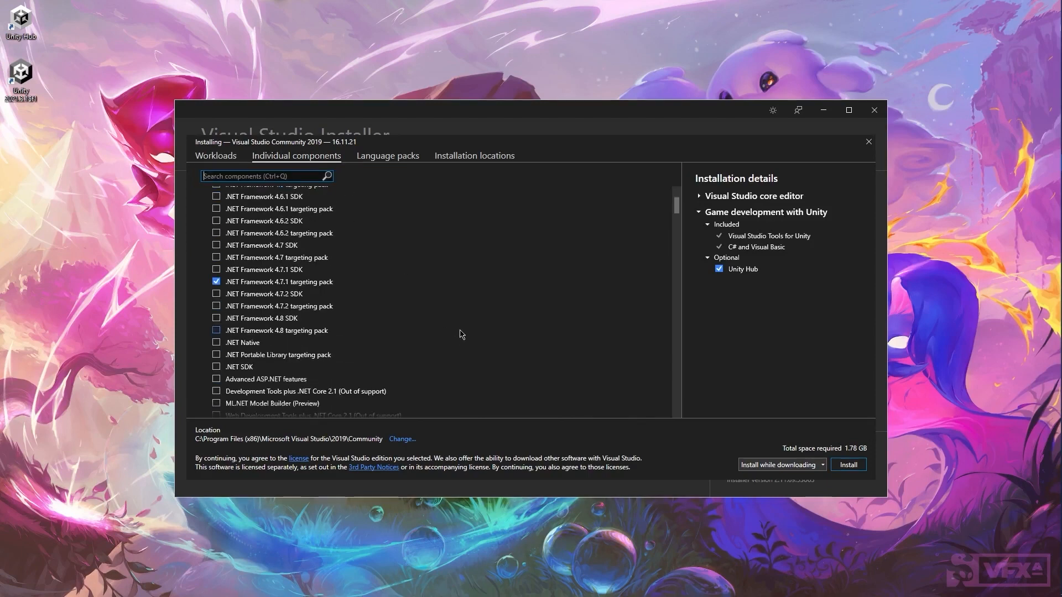
pyautogui.scroll(-15, 469, 337)
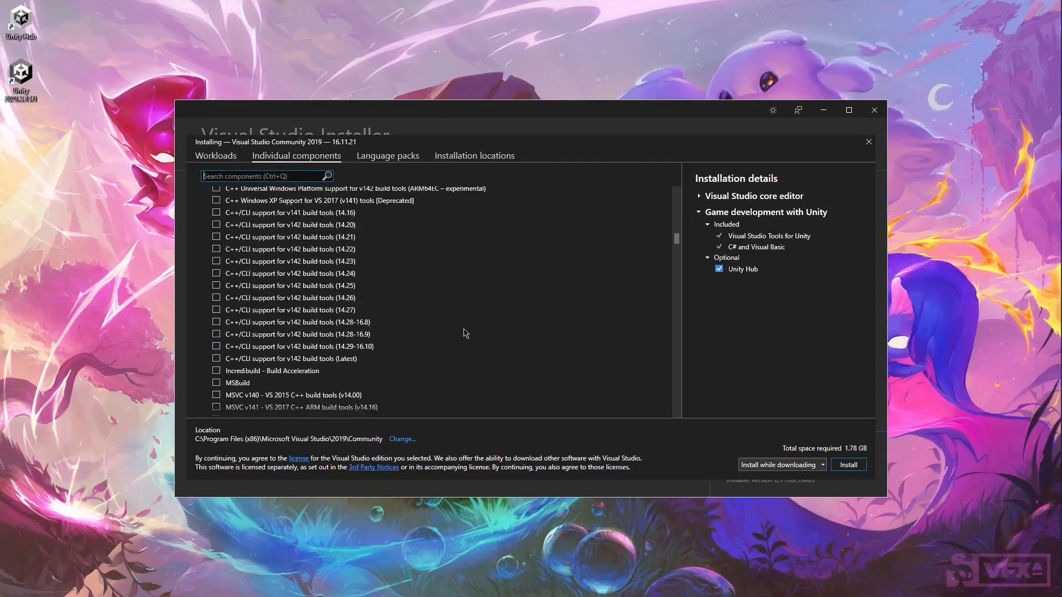
pyautogui.scroll(-15, 465, 333)
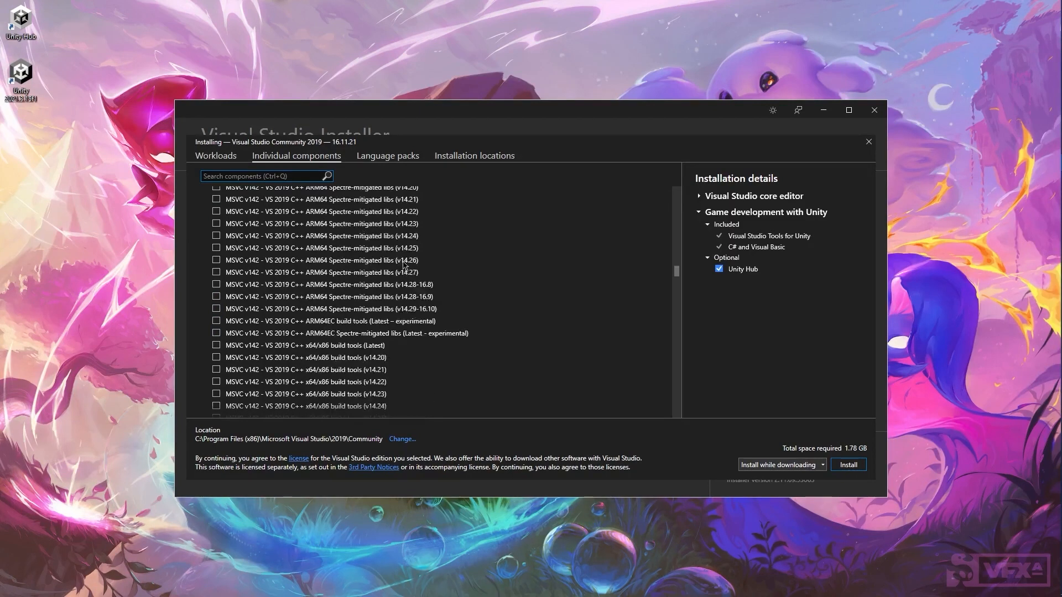
pyautogui.click(401, 159)
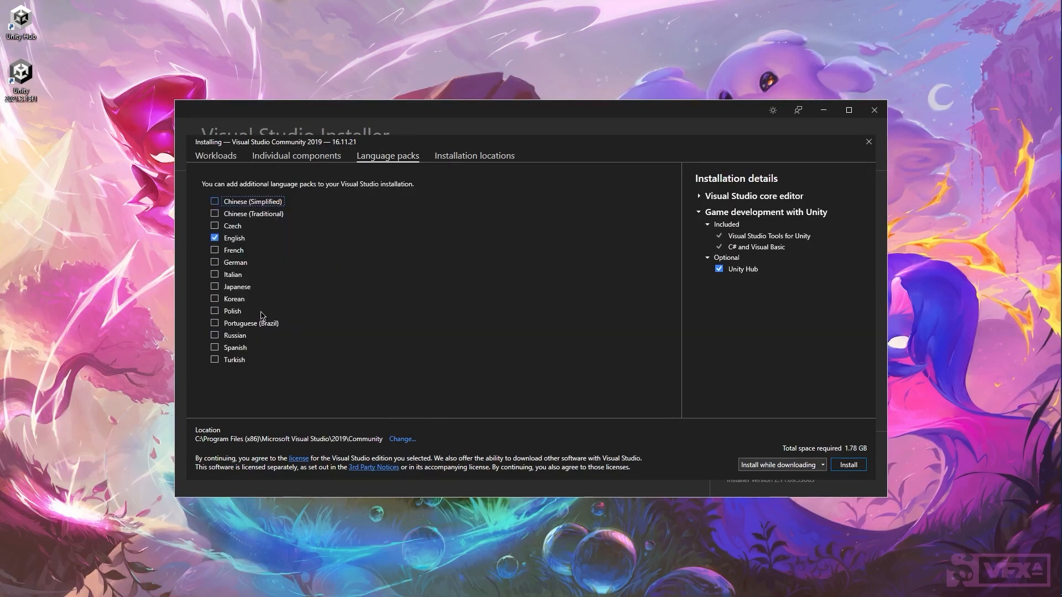
pyautogui.click(476, 157)
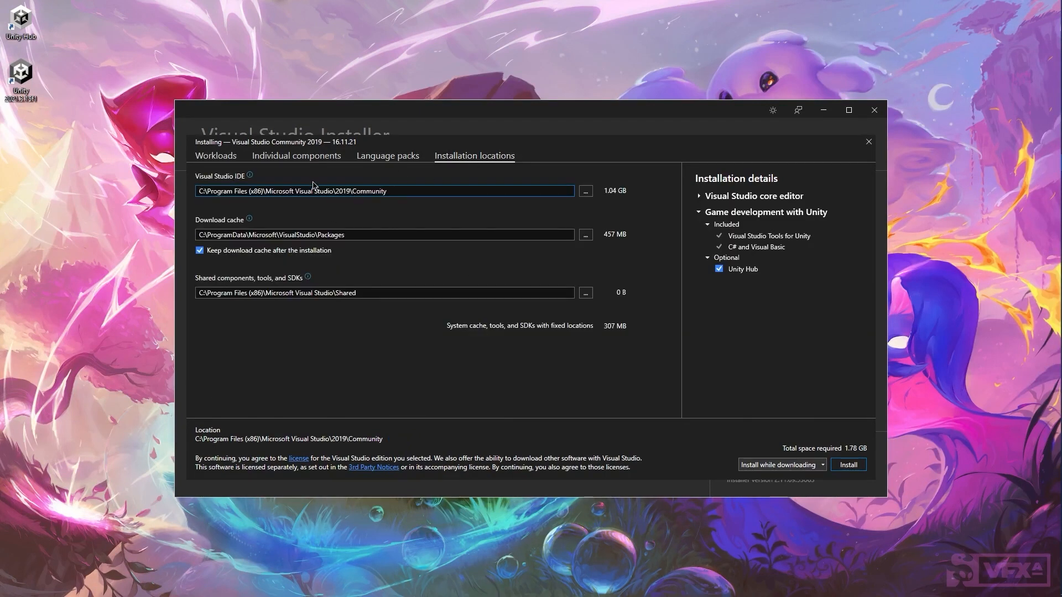
pyautogui.click(222, 159)
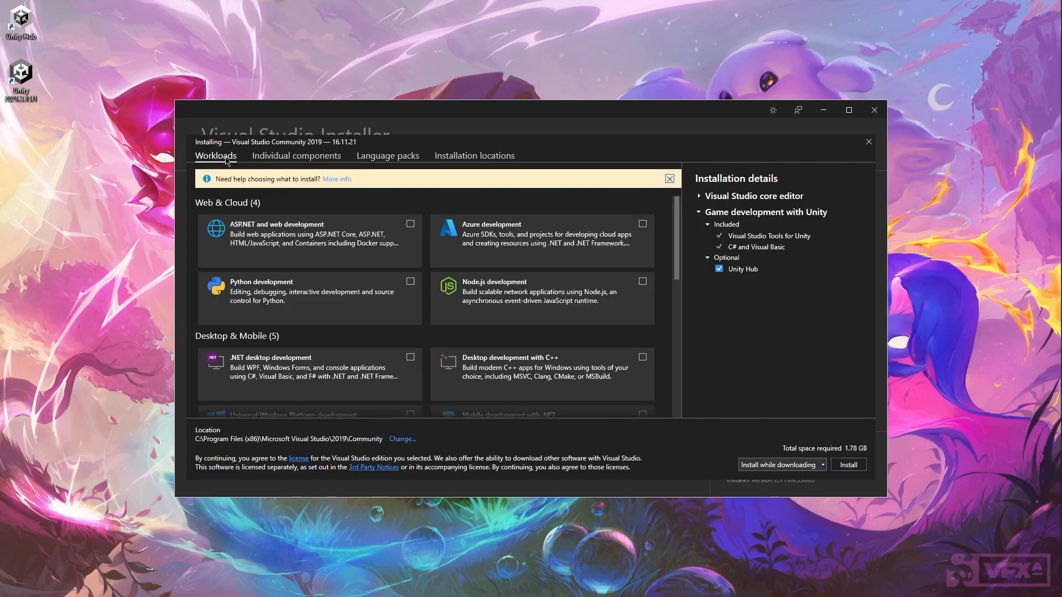
pyautogui.click(855, 468)
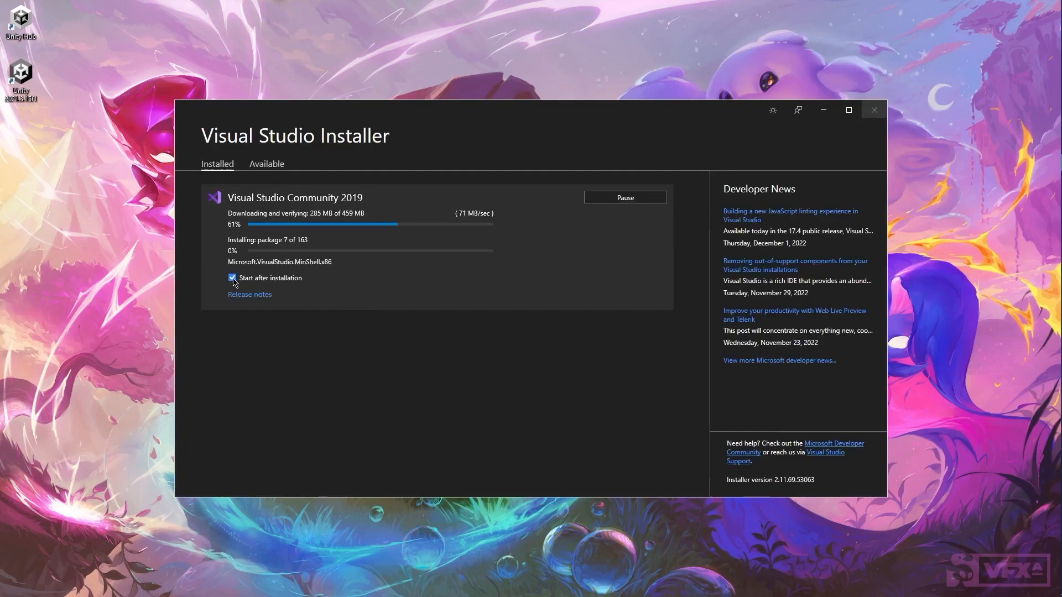
# Step: Turn off launching Visual Studio after installation and close the Visual Studio Installer
pyautogui.click(233, 280)
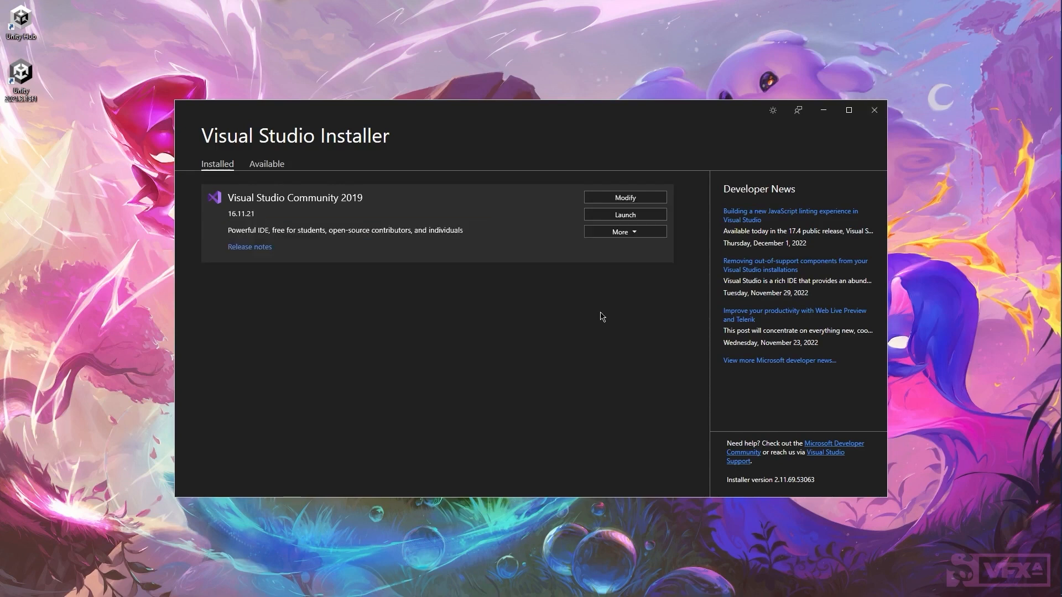
pyautogui.click(874, 113)
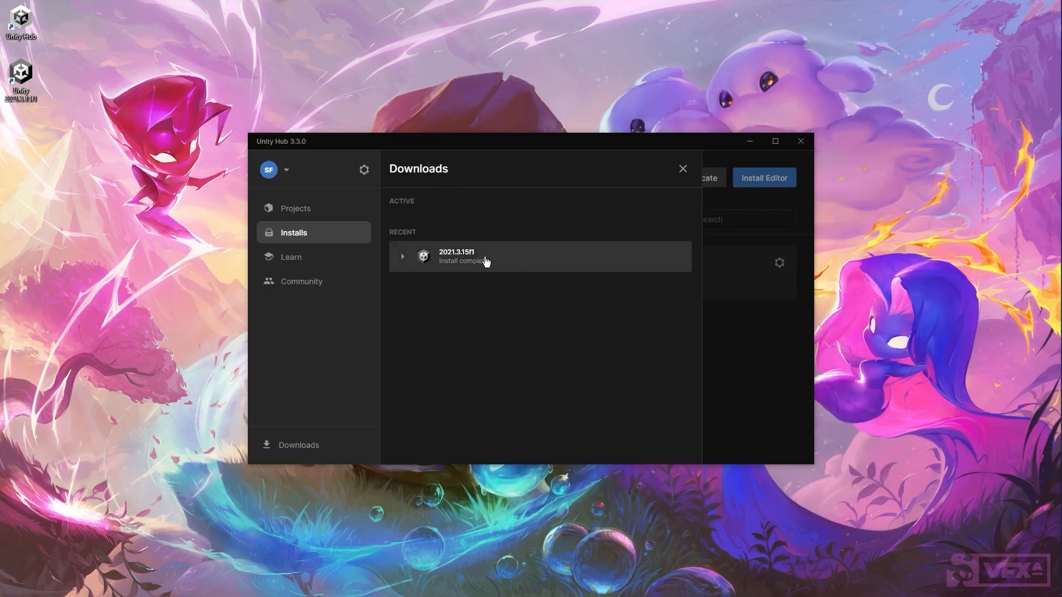
# Step: Start a new project from the Projects list and show all available templates
pyautogui.click(332, 233)
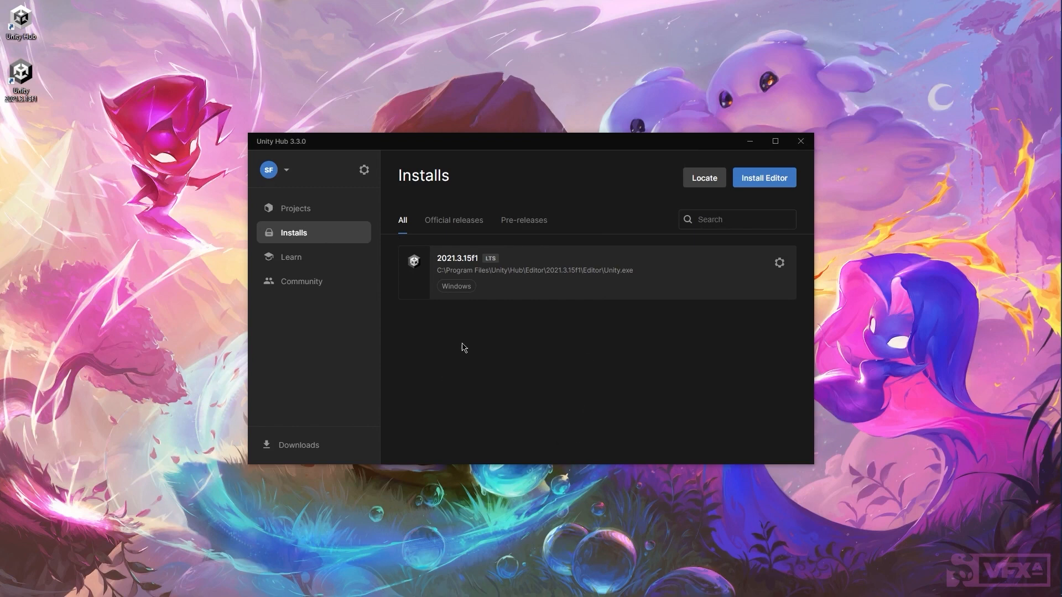
pyautogui.click(310, 211)
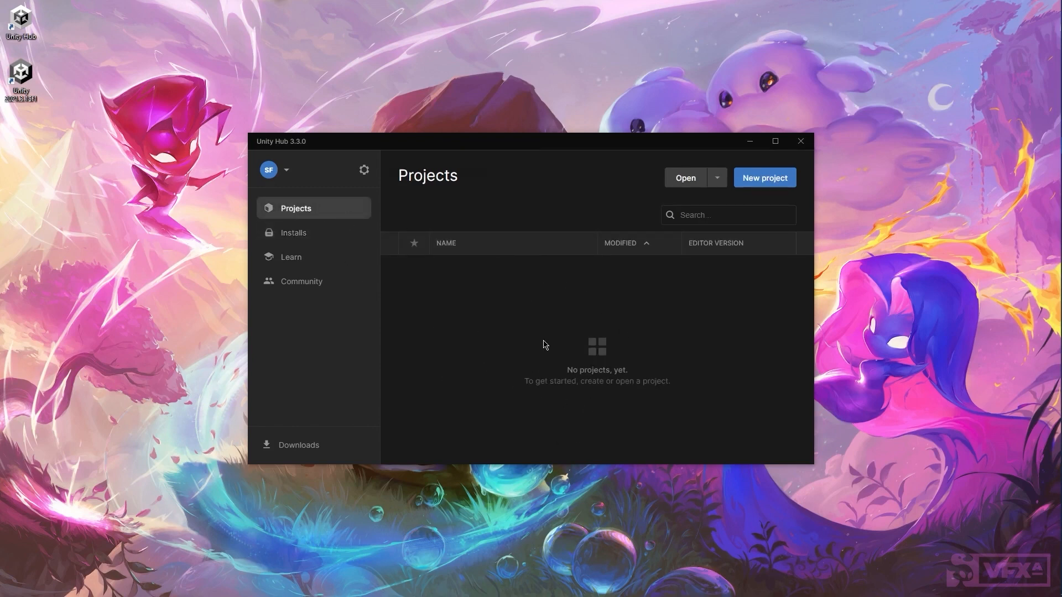
pyautogui.click(763, 183)
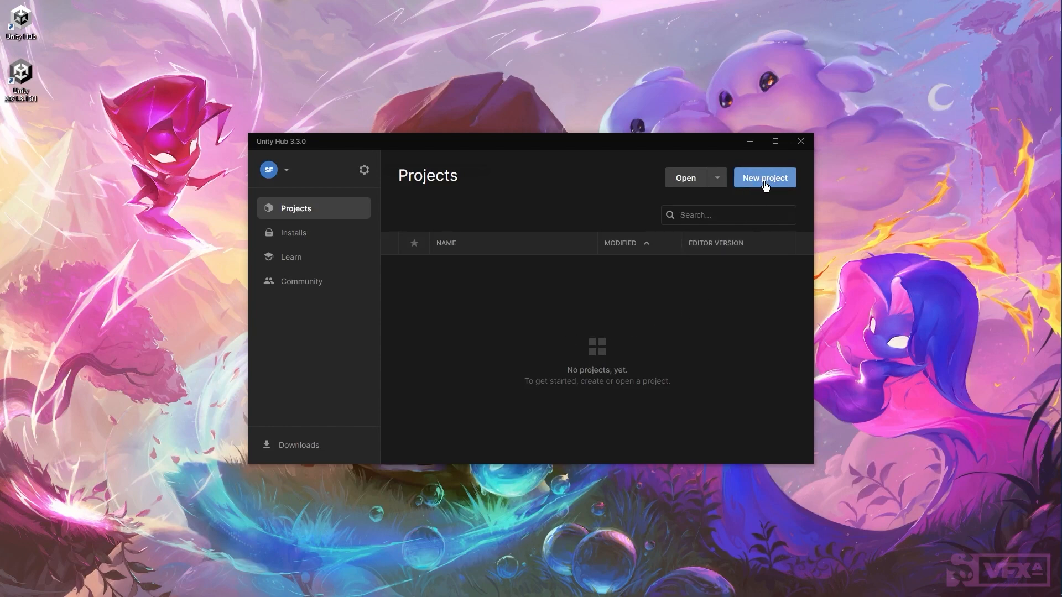
pyautogui.click(765, 185)
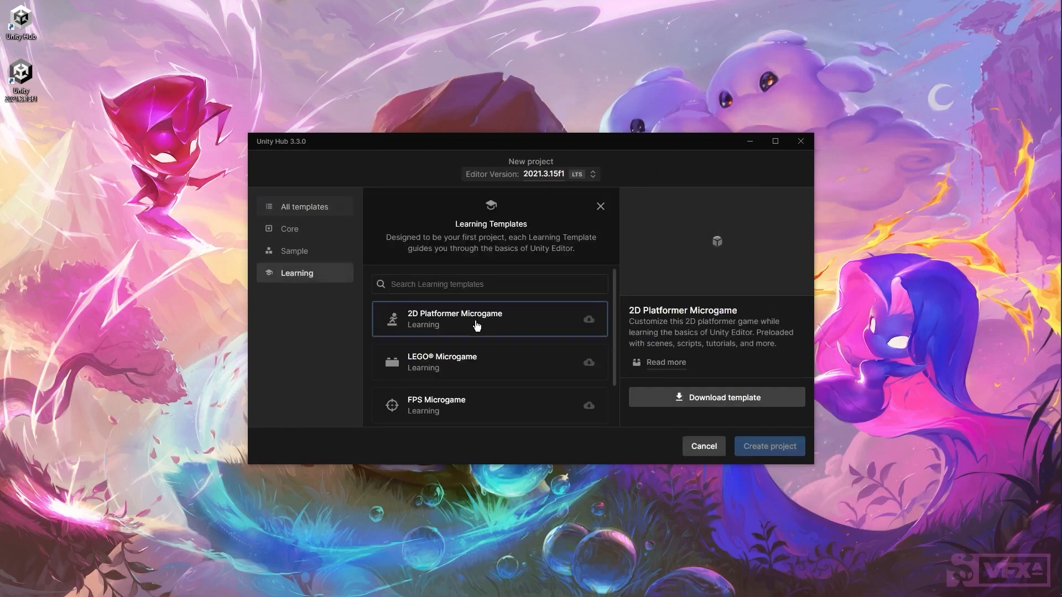
pyautogui.scroll(-2, 465, 332)
pyautogui.scroll(2, 465, 332)
pyautogui.click(310, 252)
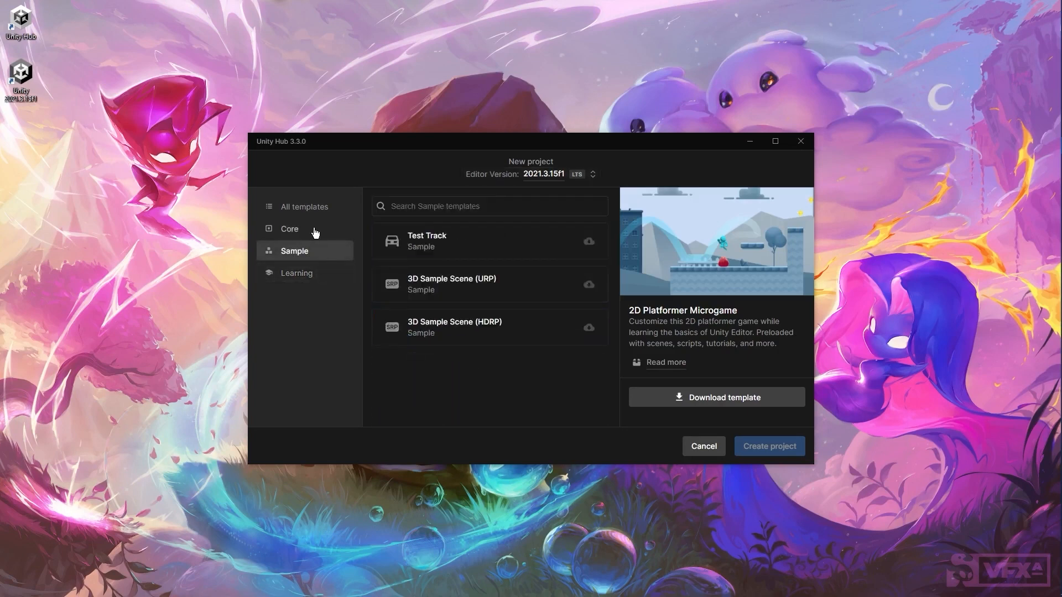
pyautogui.click(315, 232)
pyautogui.click(308, 207)
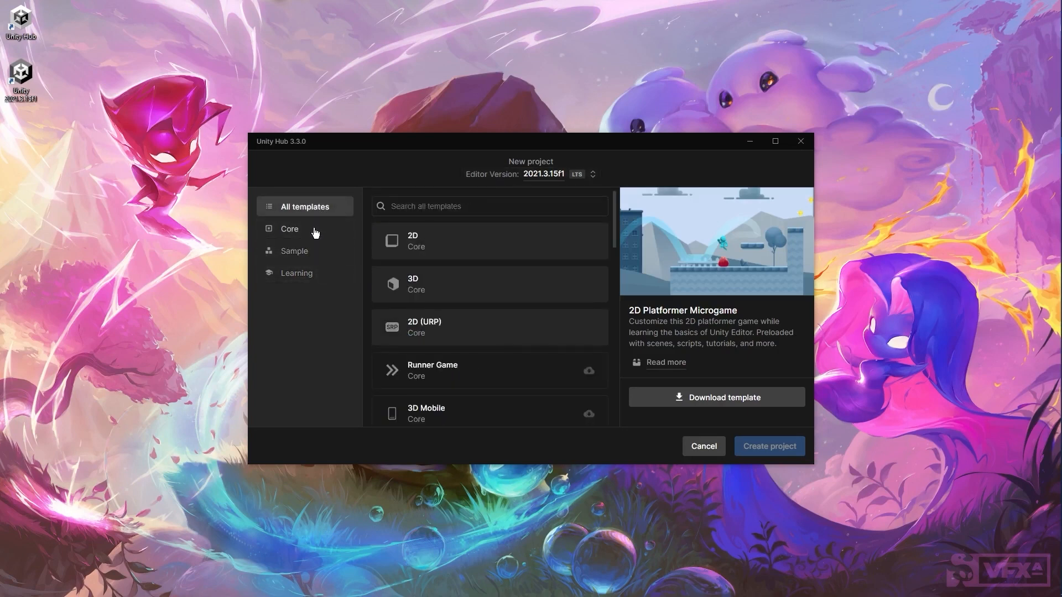
# Step: Preview the HDRP, URP sample, 2D Platformer and LEGO templates, then select 3D (URP)
pyautogui.scroll(-8, 465, 368)
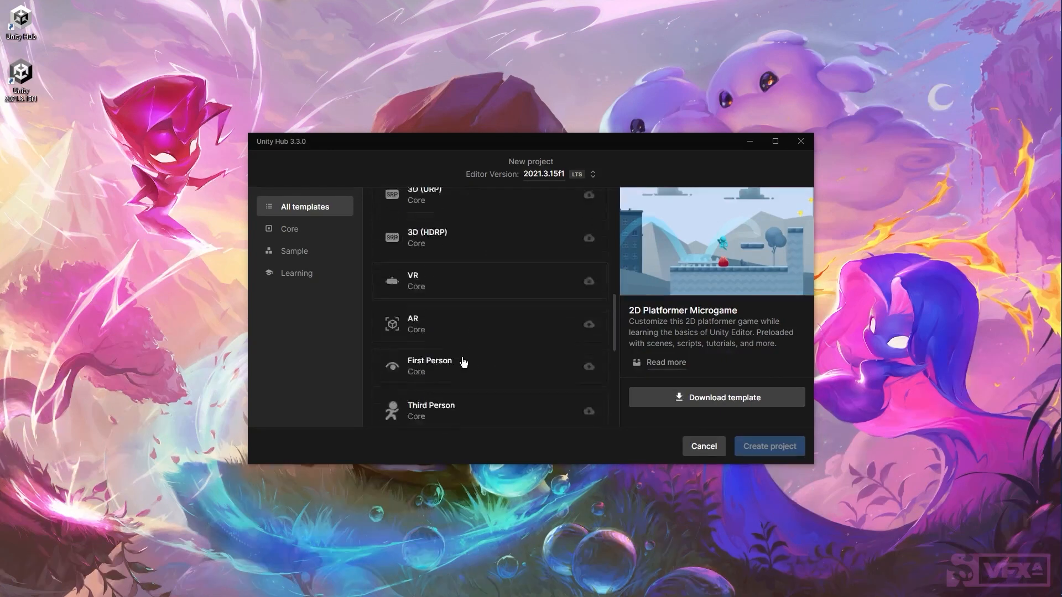
pyautogui.scroll(-5, 464, 362)
pyautogui.scroll(6, 464, 362)
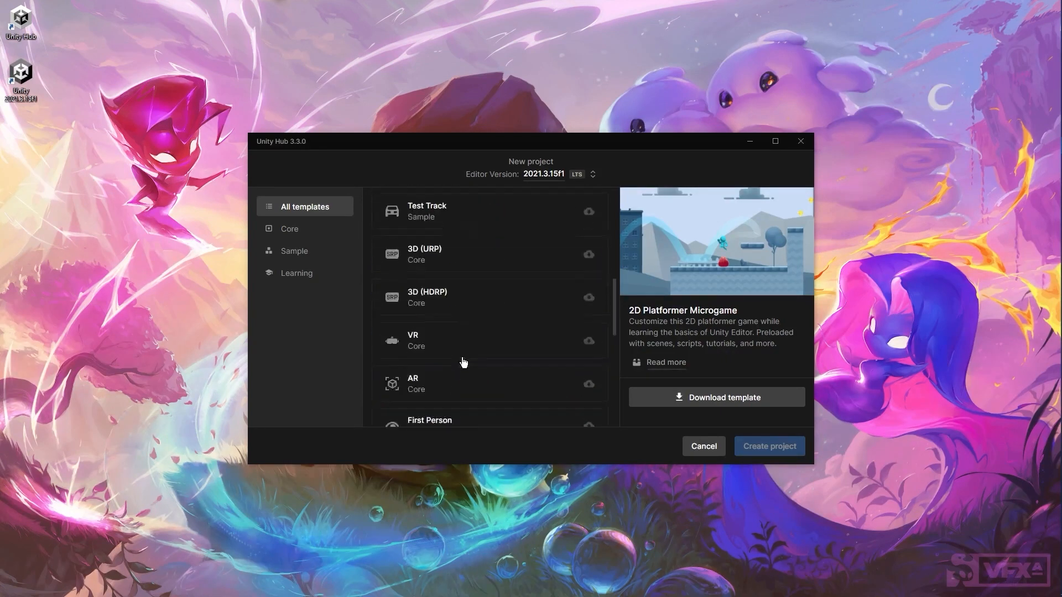
pyautogui.scroll(-5, 463, 362)
pyautogui.scroll(2, 476, 354)
pyautogui.click(481, 349)
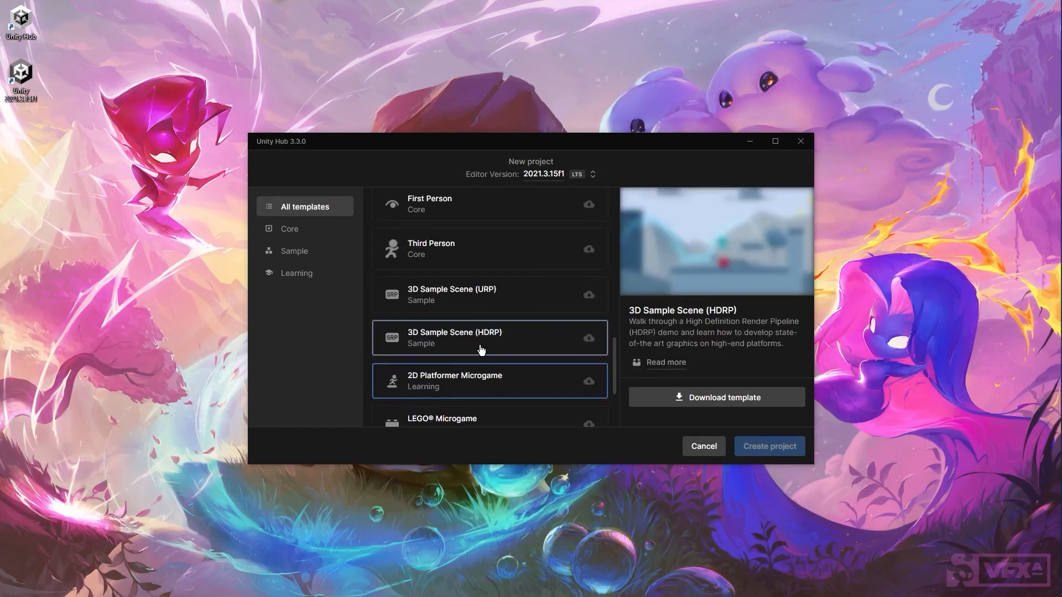
pyautogui.click(495, 305)
pyautogui.click(500, 378)
pyautogui.scroll(-2, 500, 380)
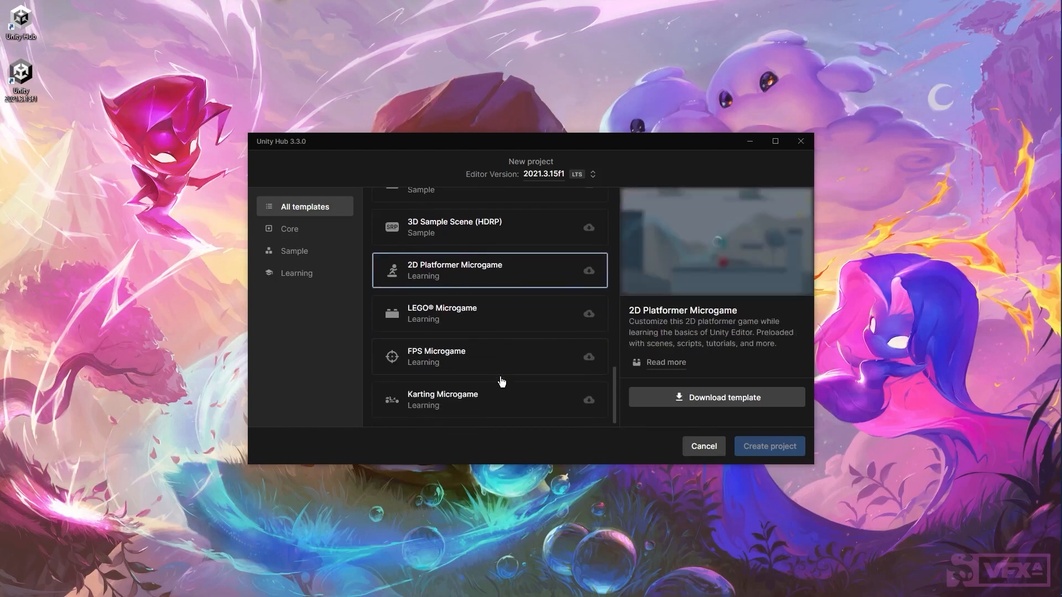
pyautogui.click(501, 329)
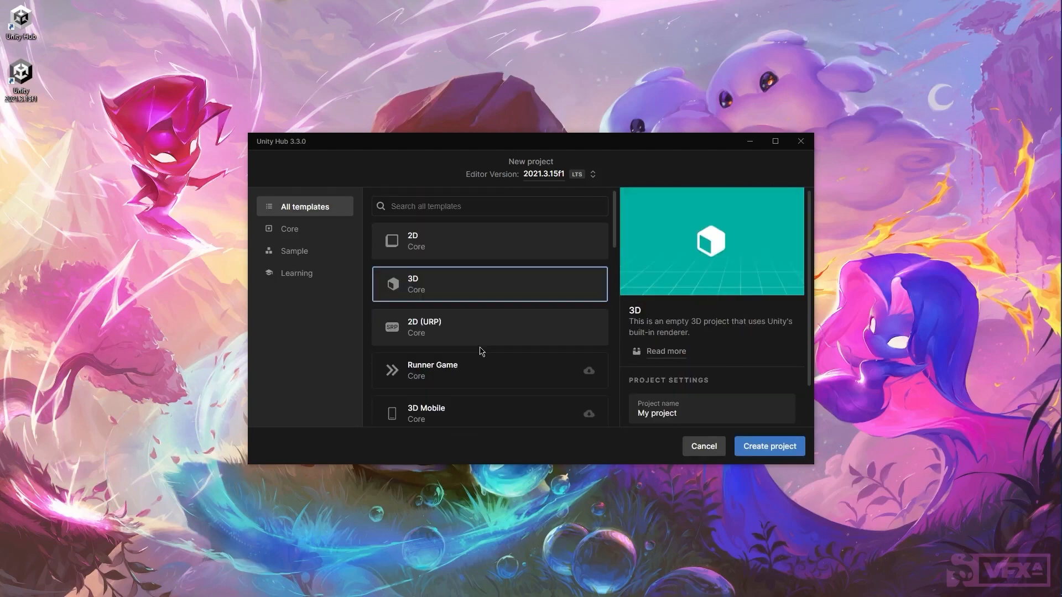
pyautogui.scroll(-4, 481, 352)
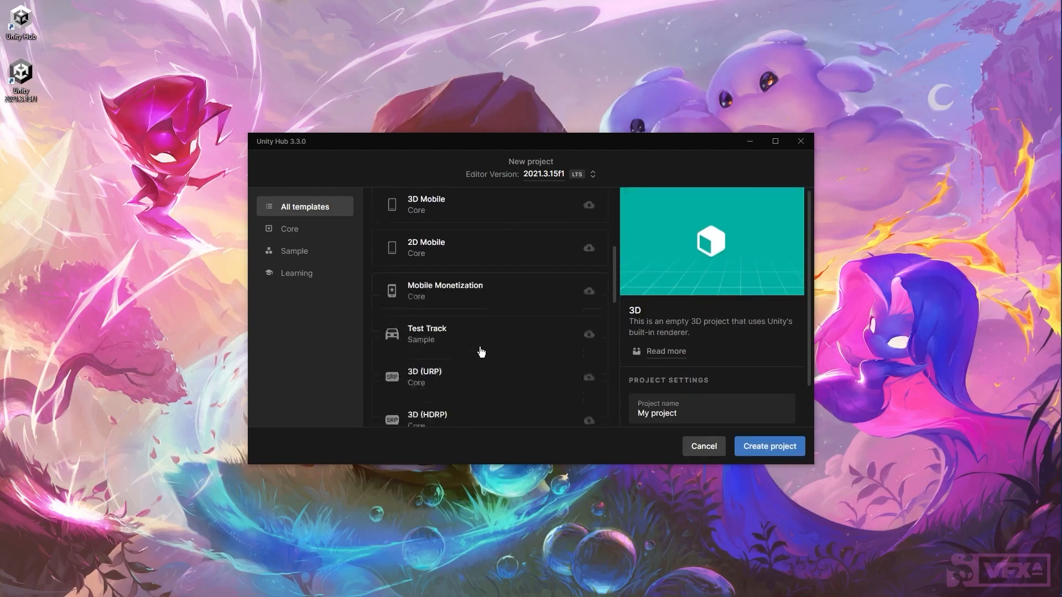
pyautogui.scroll(-3, 481, 352)
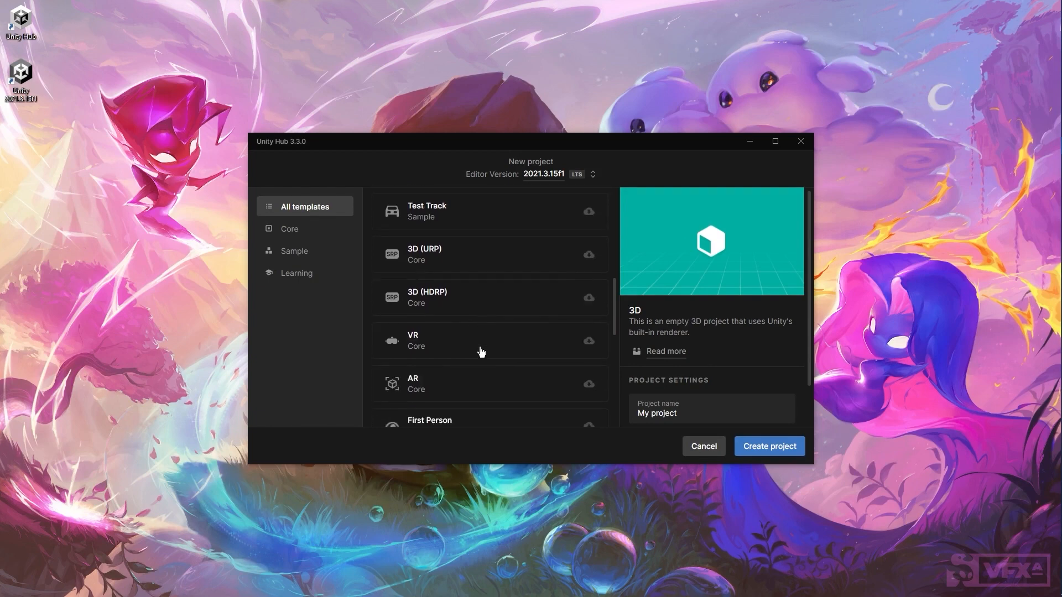
pyautogui.click(461, 261)
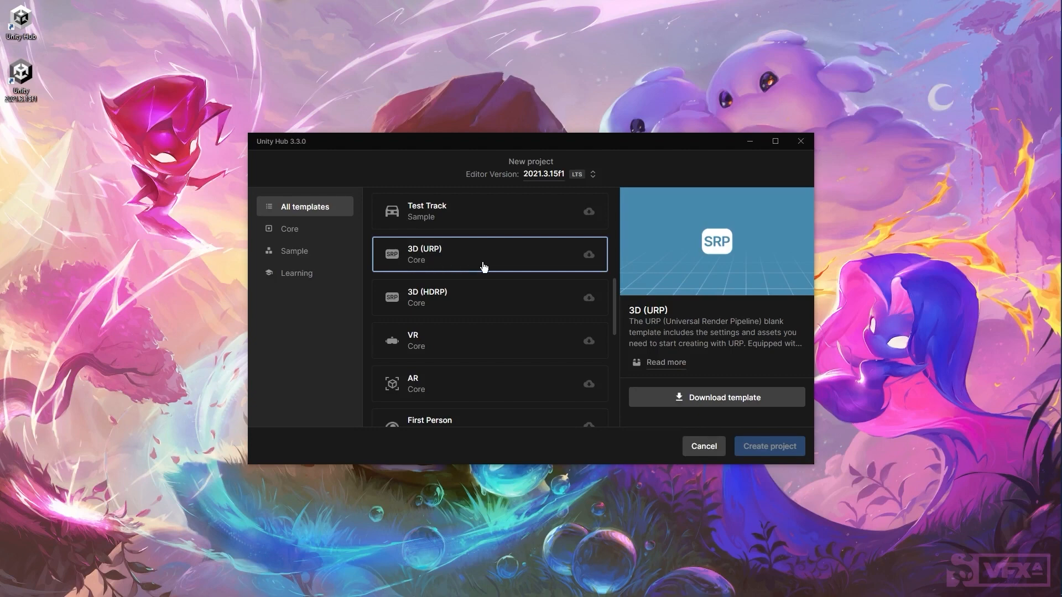
# Step: Download the 3D (URP) template, name the project My Gamezzz, and check D:\Unity in File Explorer
pyautogui.click(719, 400)
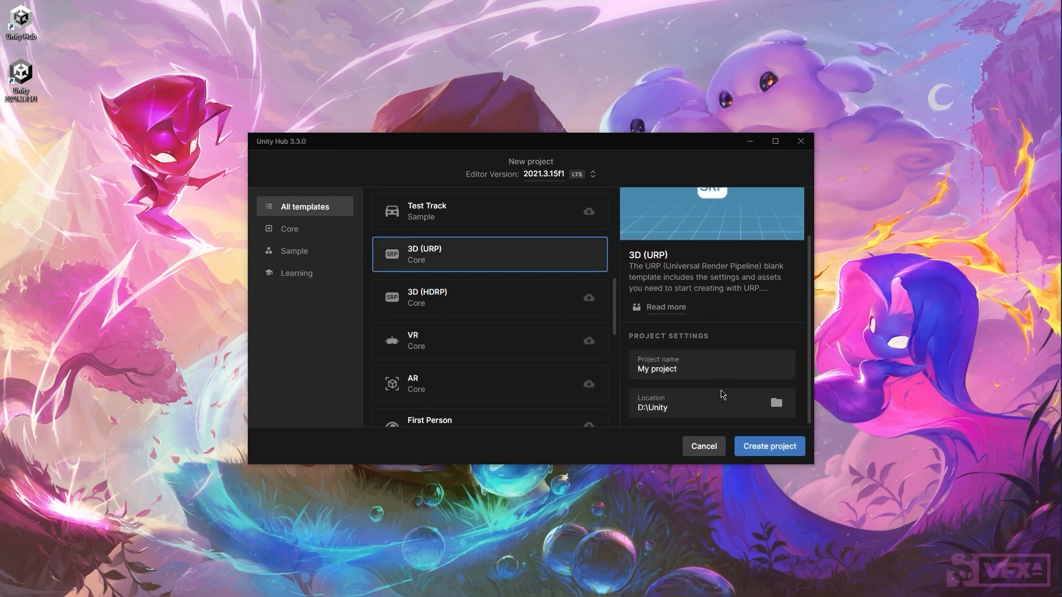
pyautogui.tripleClick(709, 369)
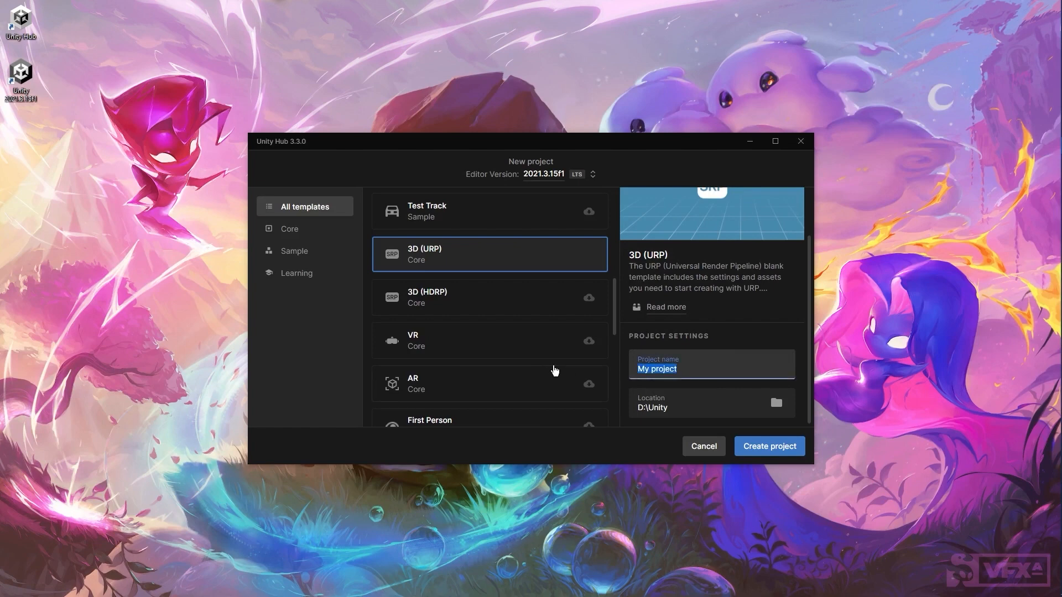
pyautogui.write('My Gamezzz')
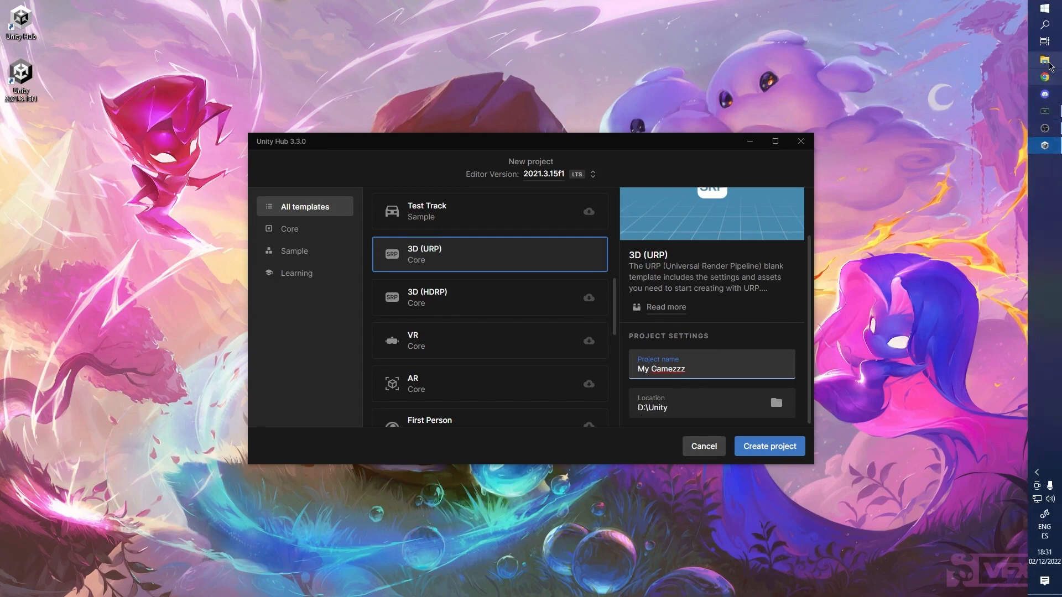
pyautogui.click(1056, 60)
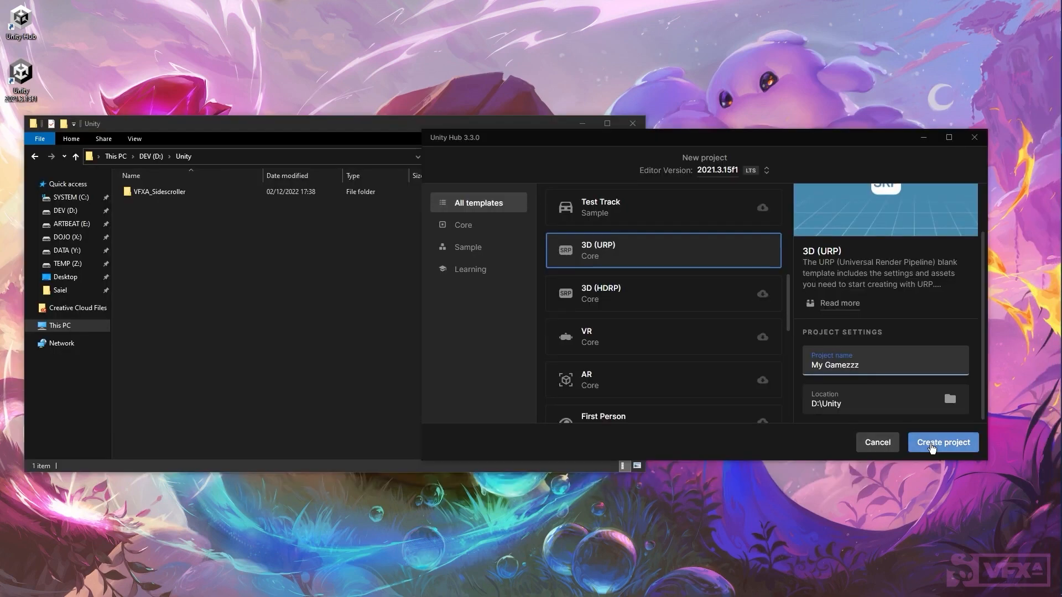
# Step: Create the My Gamezzz project, inspecting its new folder in D:\Unity before closing Explorer
pyautogui.click(931, 447)
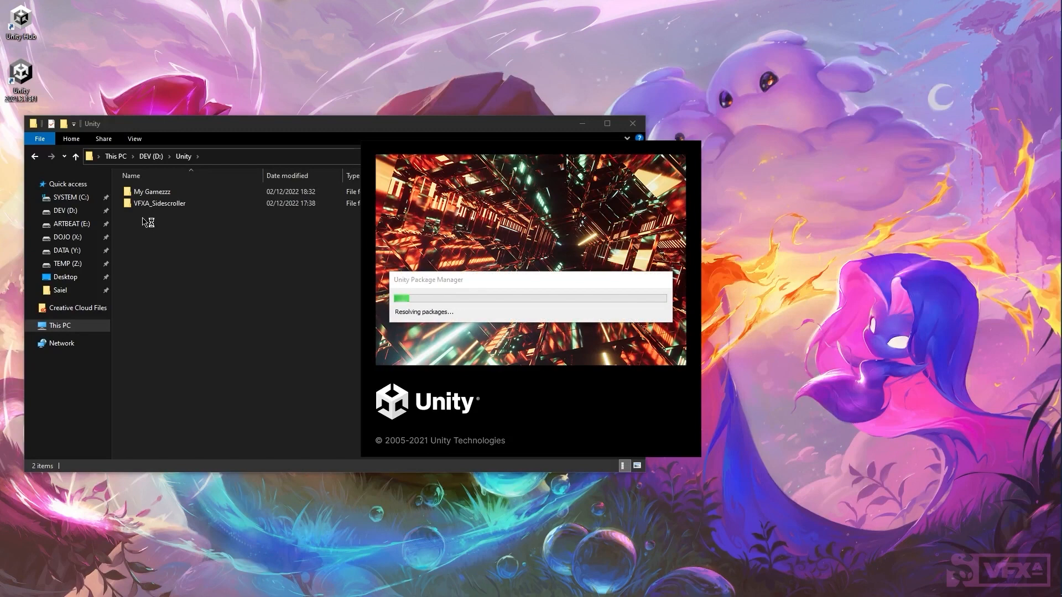
pyautogui.doubleClick(166, 195)
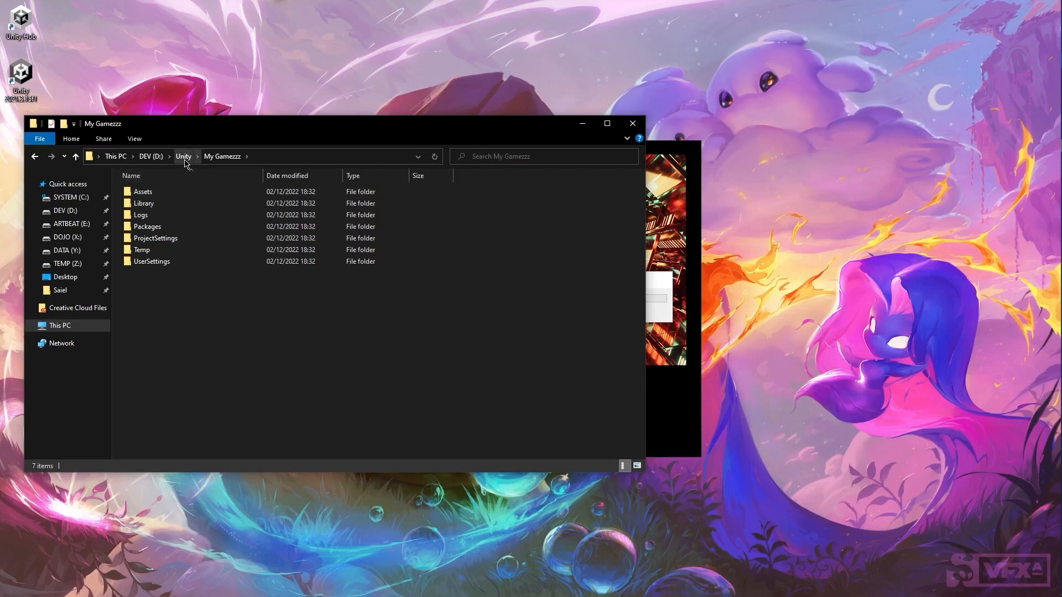
pyautogui.click(632, 124)
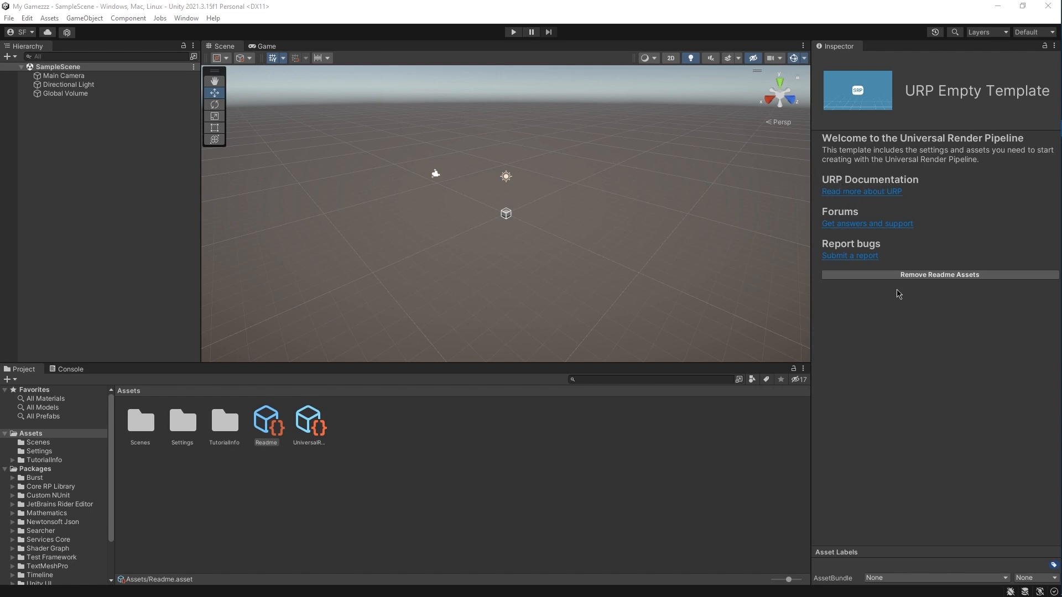
# Step: Remove the template's Readme assets and confirm deleting the TutorialInfo folder
pyautogui.click(932, 276)
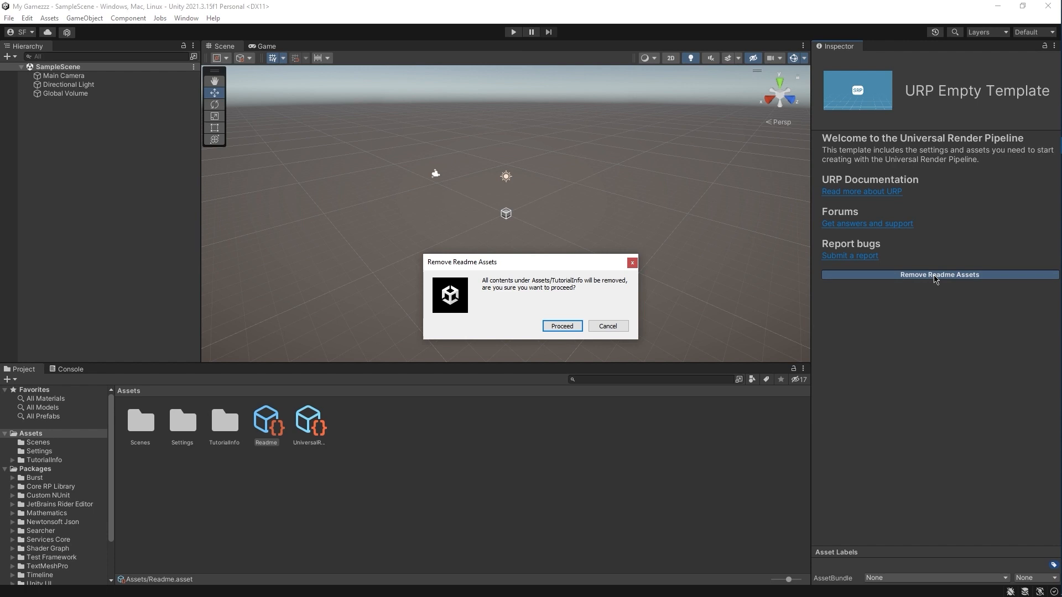
pyautogui.click(559, 326)
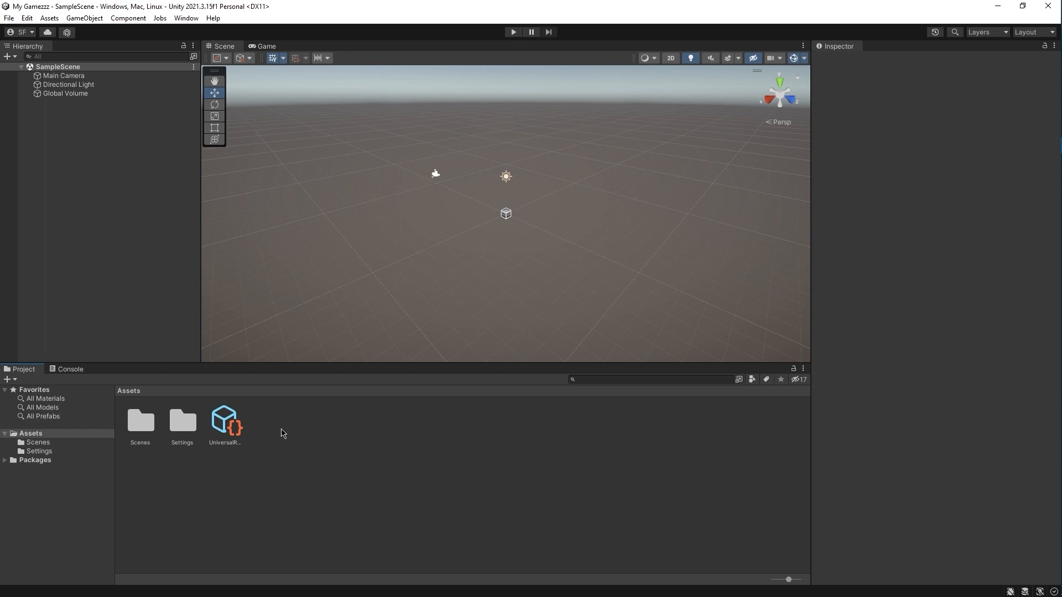
# Step: Create a C# script in Assets, keeping the default name NewBehaviourScript
pyautogui.rightClick(283, 433)
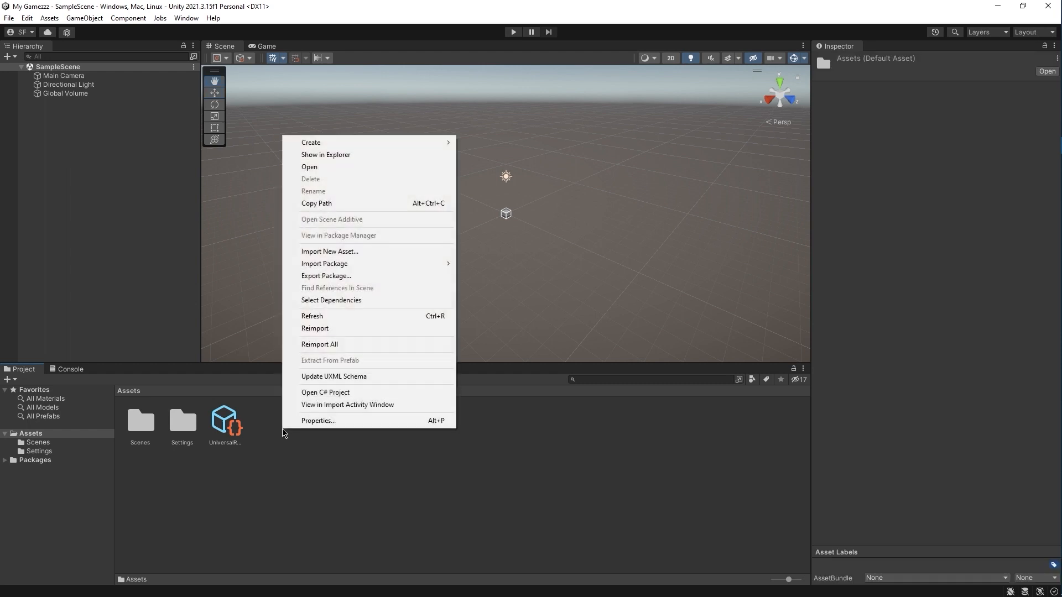
pyautogui.moveTo(429, 143)
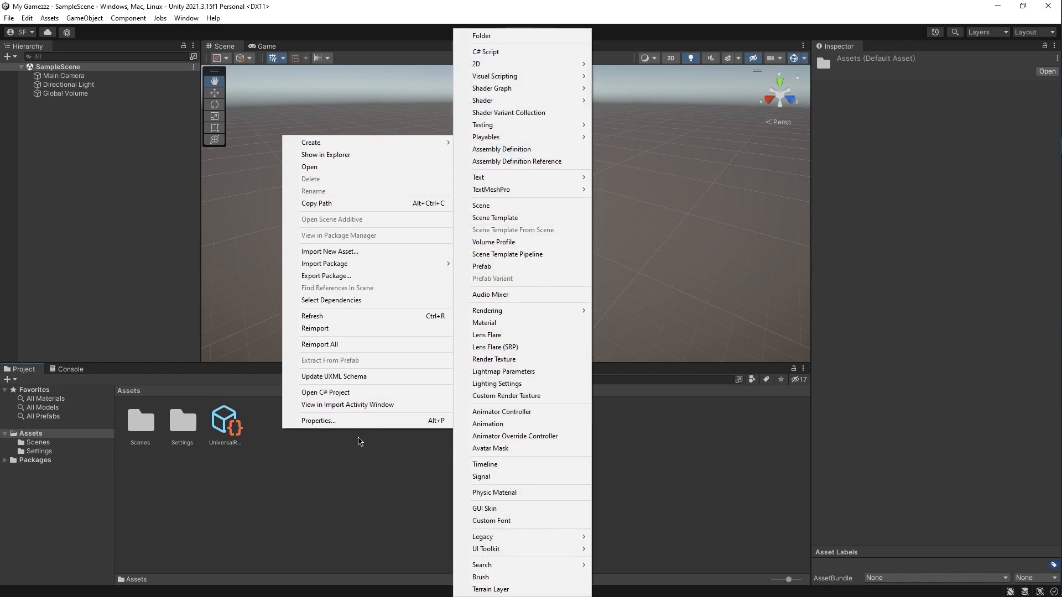
pyautogui.rightClick(344, 450)
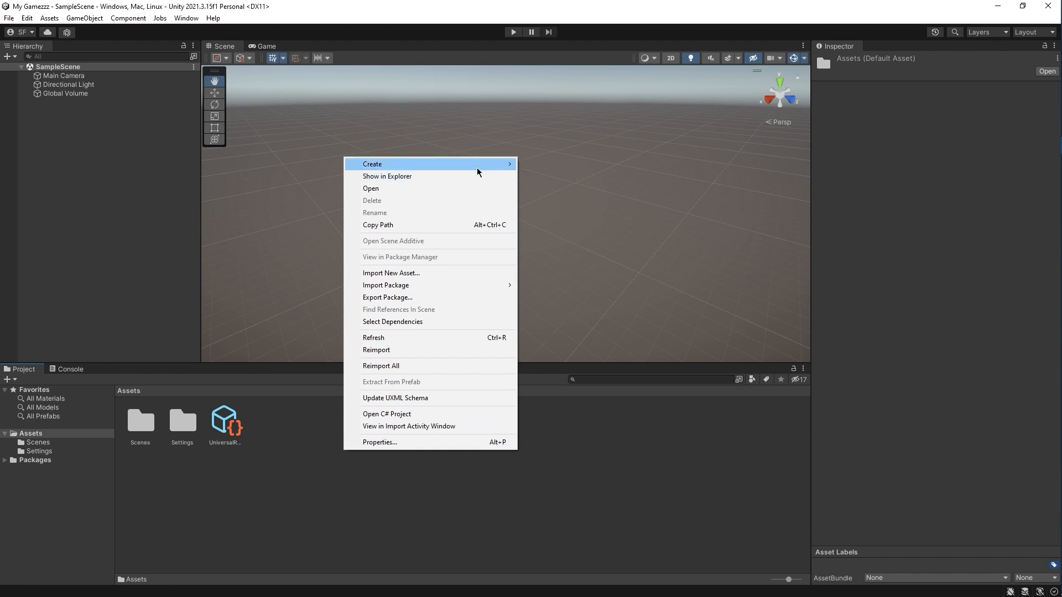
pyautogui.moveTo(481, 166)
pyautogui.click(552, 52)
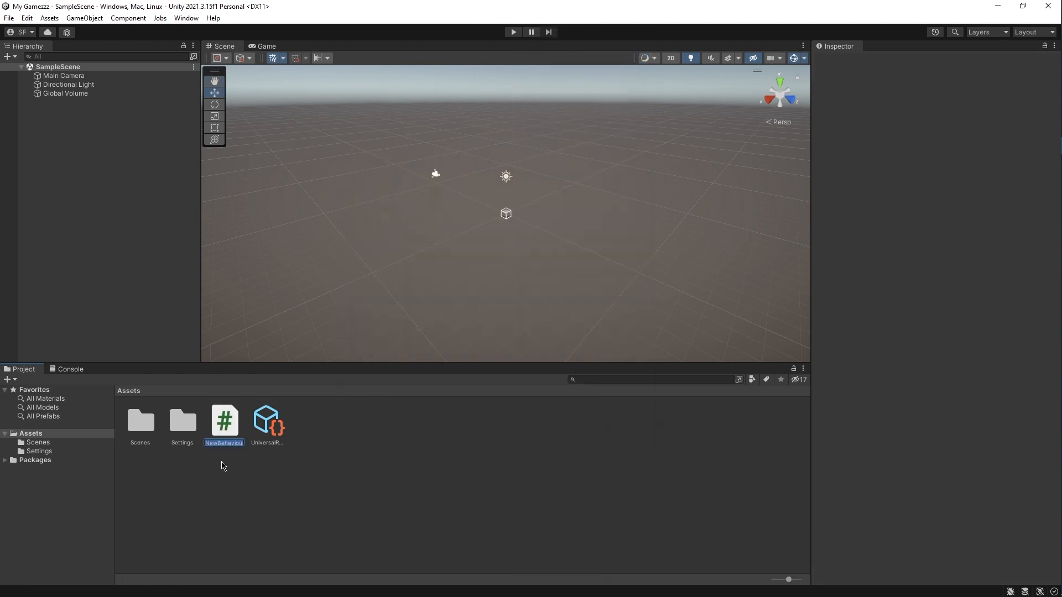
pyautogui.press('Return')
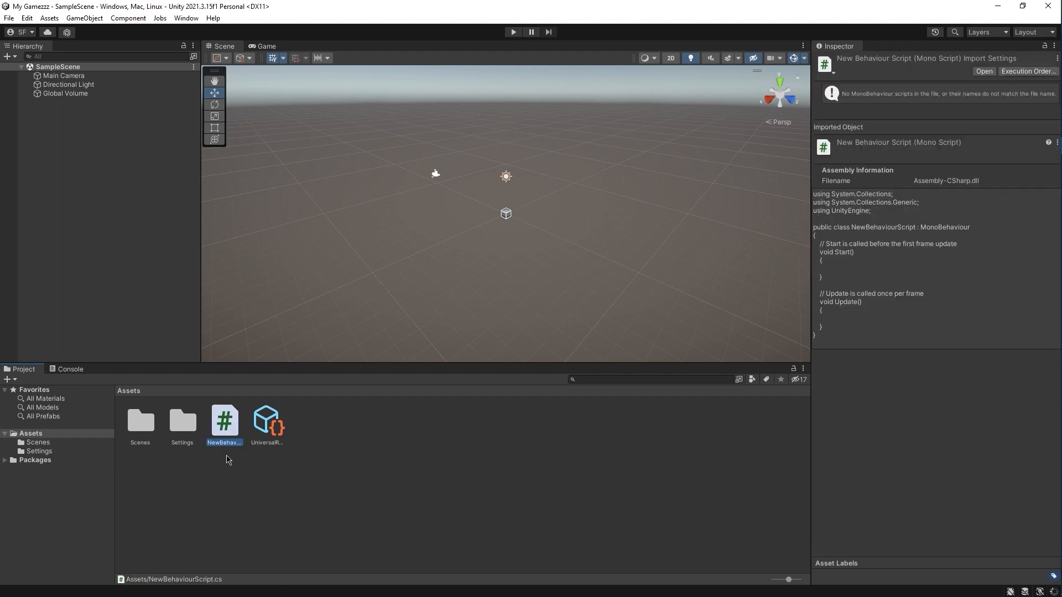
# Step: Make Visual Studio 2019 the external script editor, regenerate project files, and close Preferences
pyautogui.click(28, 18)
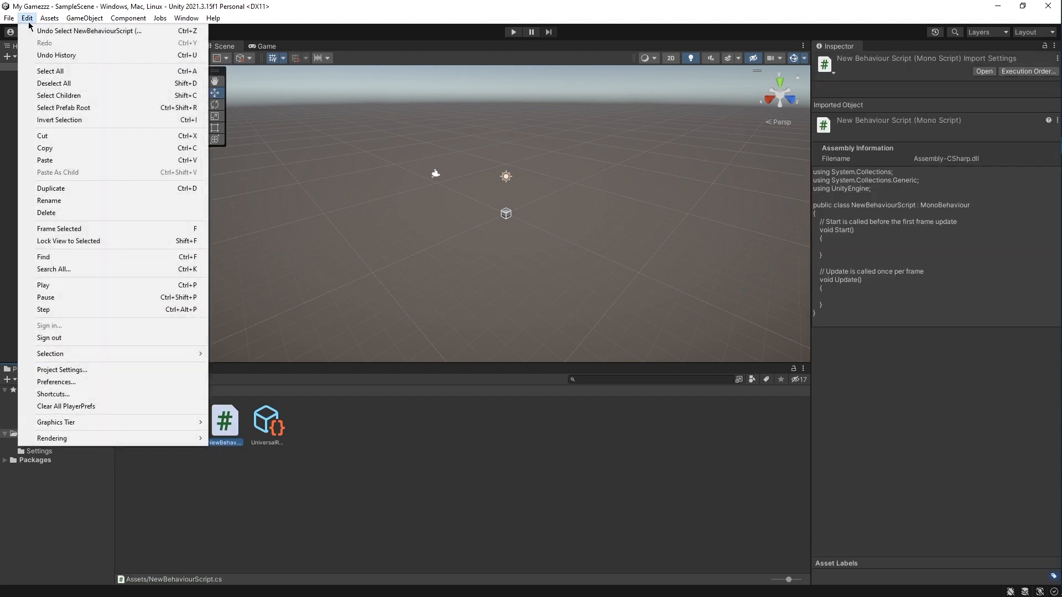
pyautogui.click(97, 382)
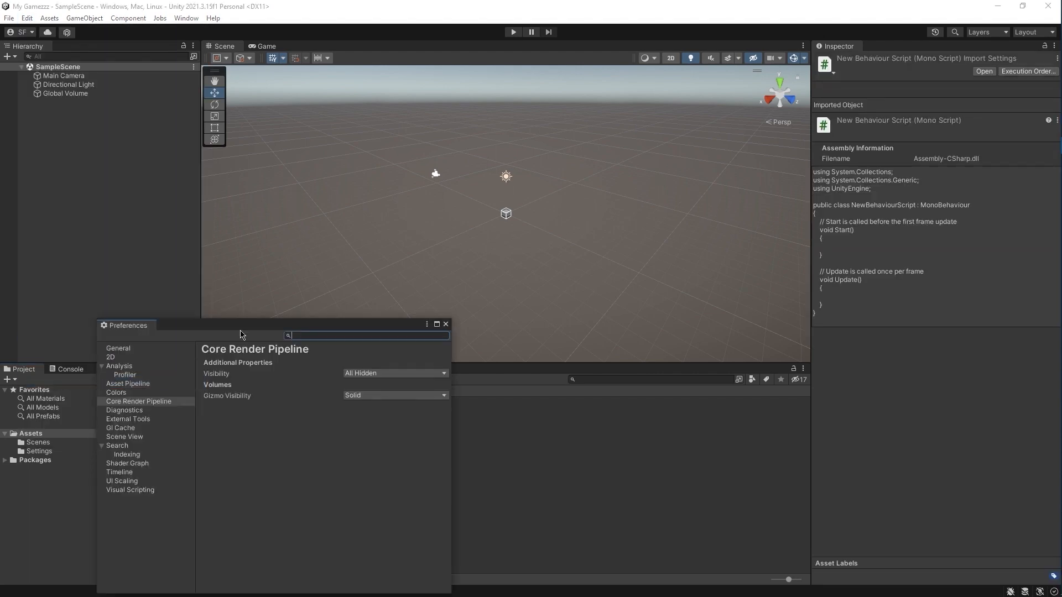
pyautogui.moveTo(241, 334); pyautogui.dragTo(358, 143)
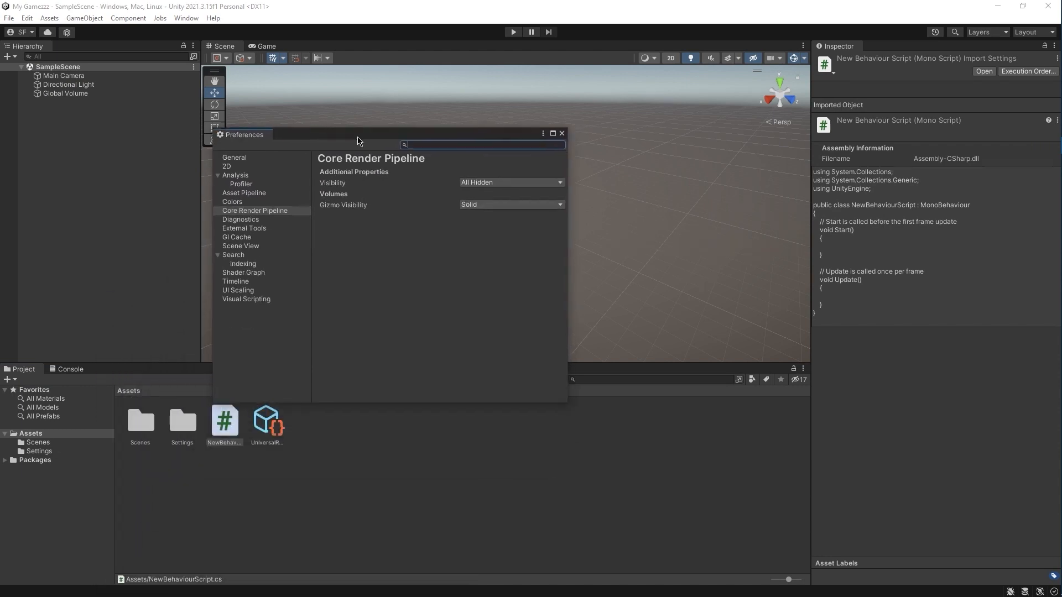
pyautogui.click(250, 229)
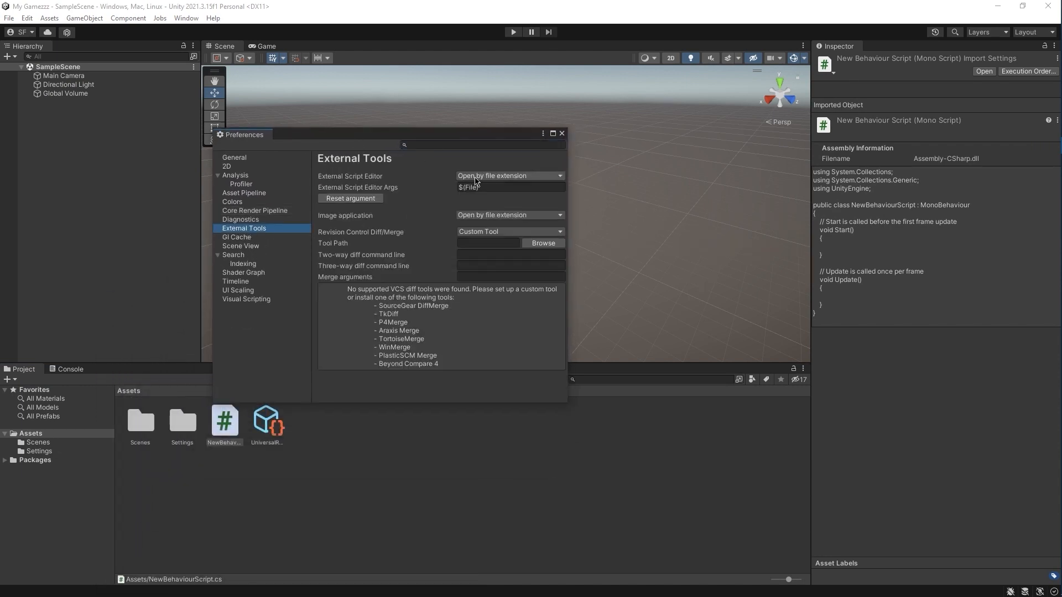
pyautogui.click(476, 177)
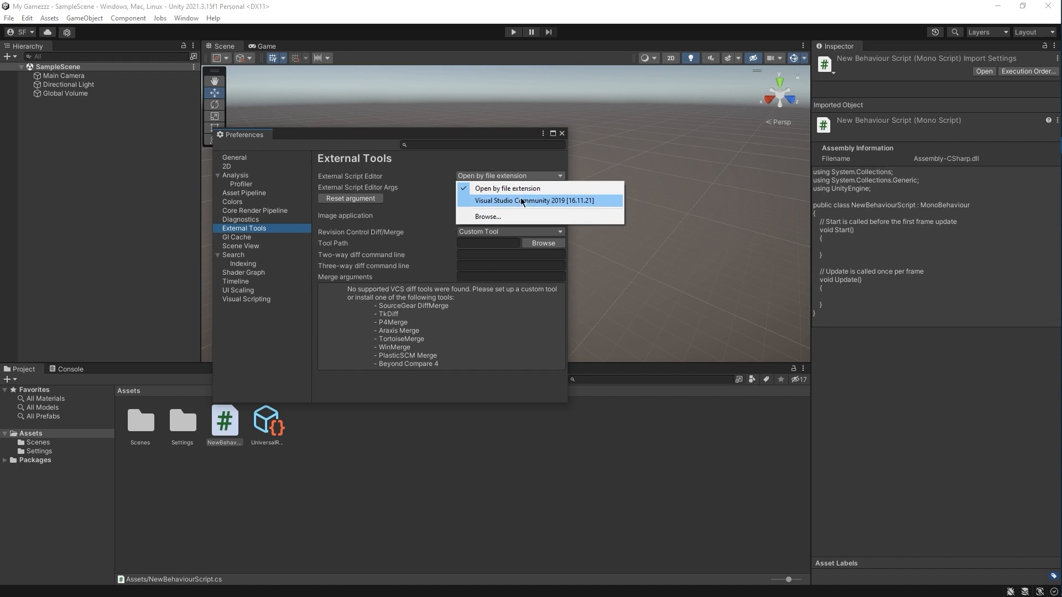
pyautogui.click(513, 201)
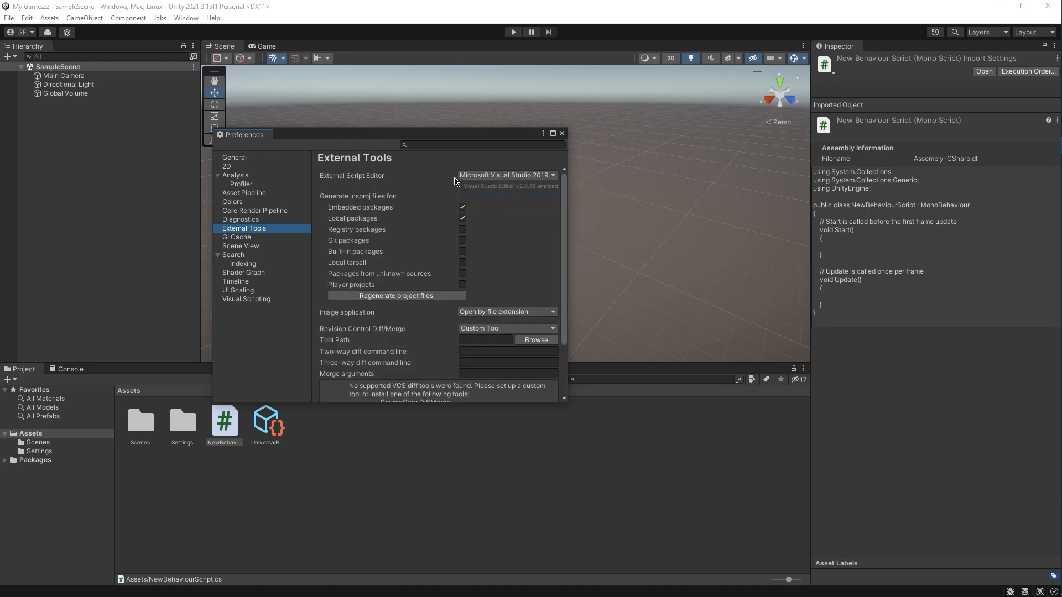
pyautogui.click(389, 298)
pyautogui.click(562, 134)
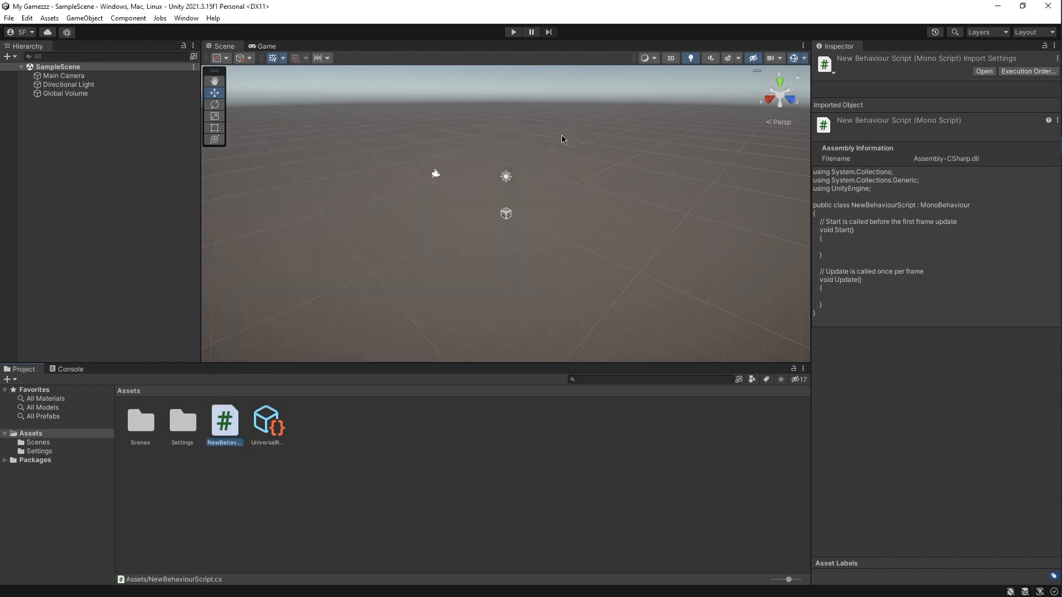
# Step: Open NewBehaviourScript in Visual Studio 2019 and sign in from its welcome dialog
pyautogui.doubleClick(231, 425)
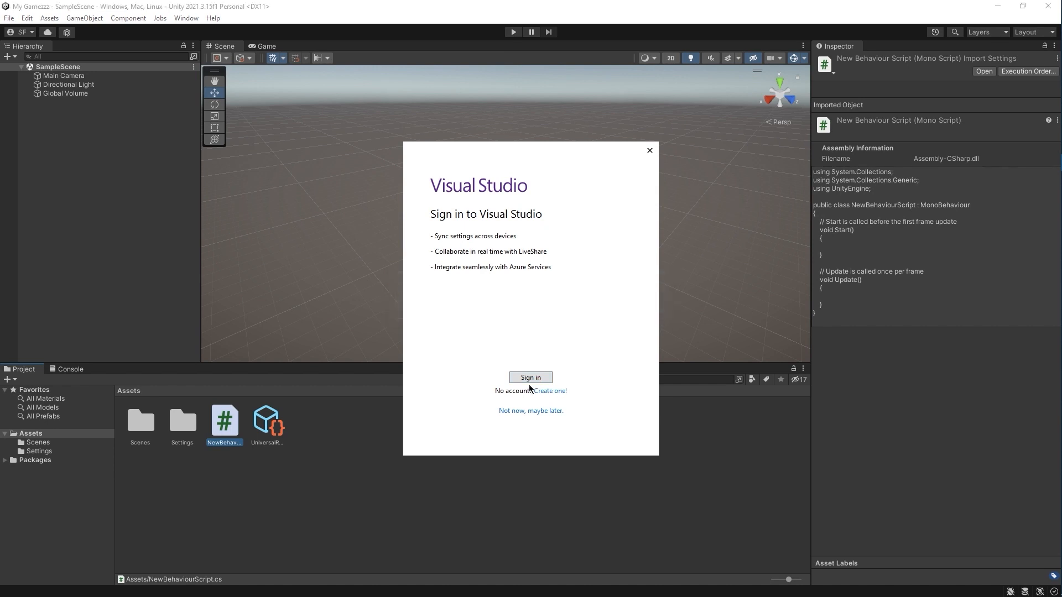
pyautogui.click(530, 379)
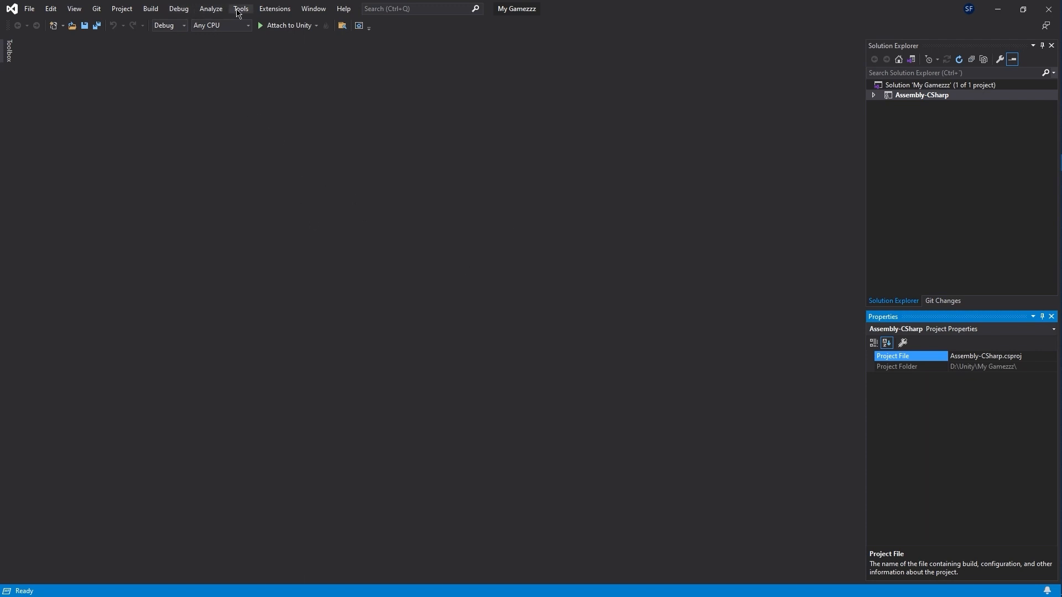
pyautogui.click(241, 9)
pyautogui.click(265, 146)
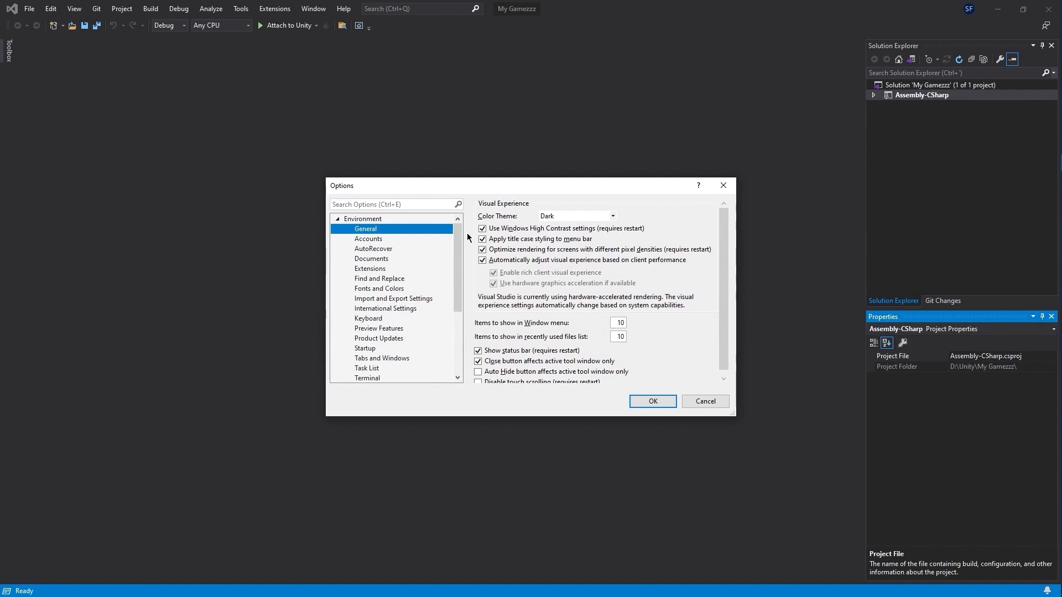
pyautogui.click(613, 216)
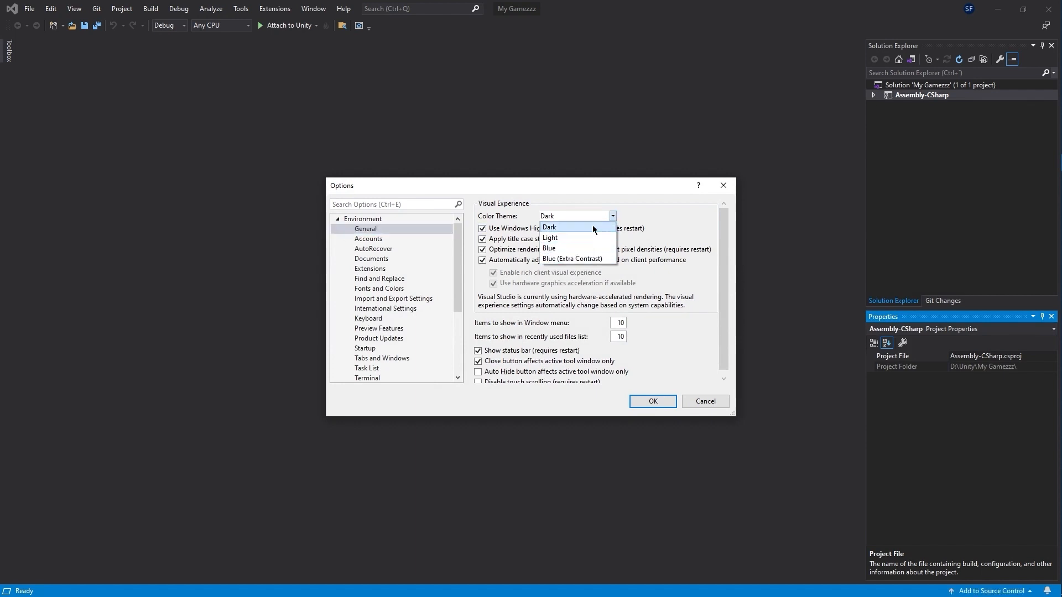
pyautogui.click(557, 228)
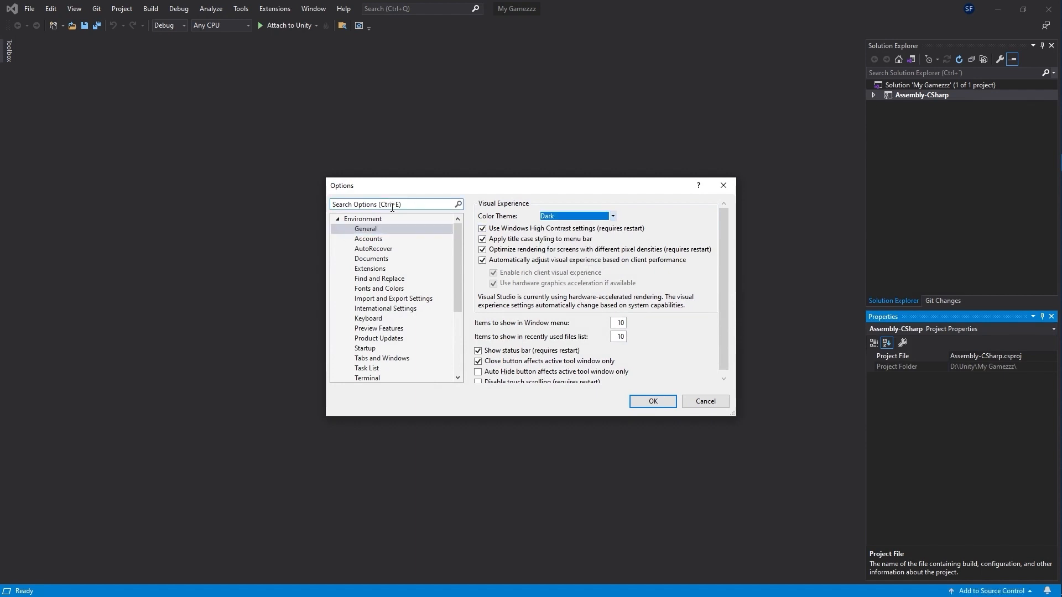
pyautogui.click(394, 204)
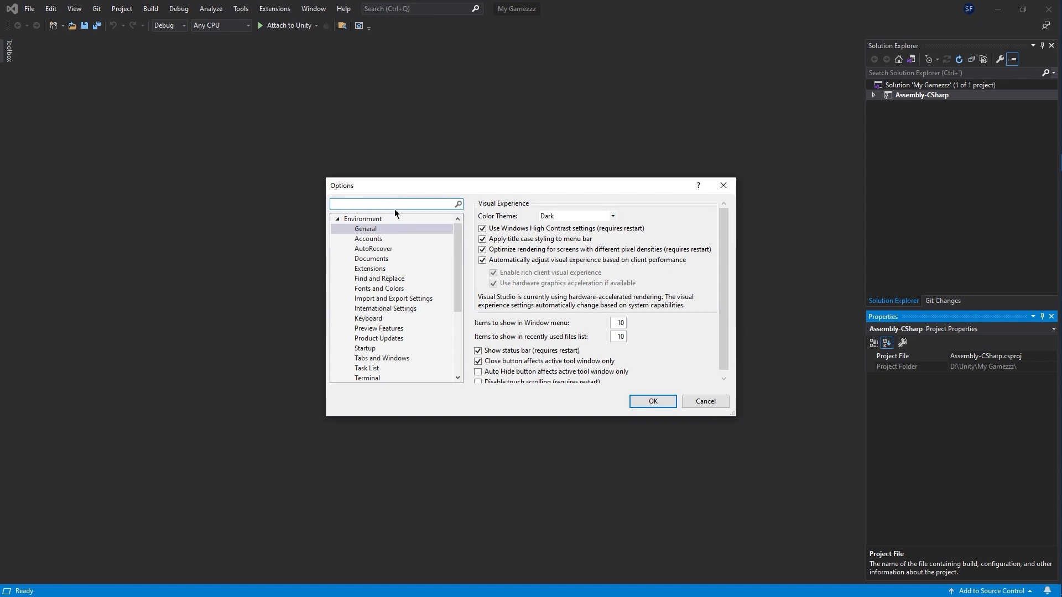
pyautogui.write('theme')
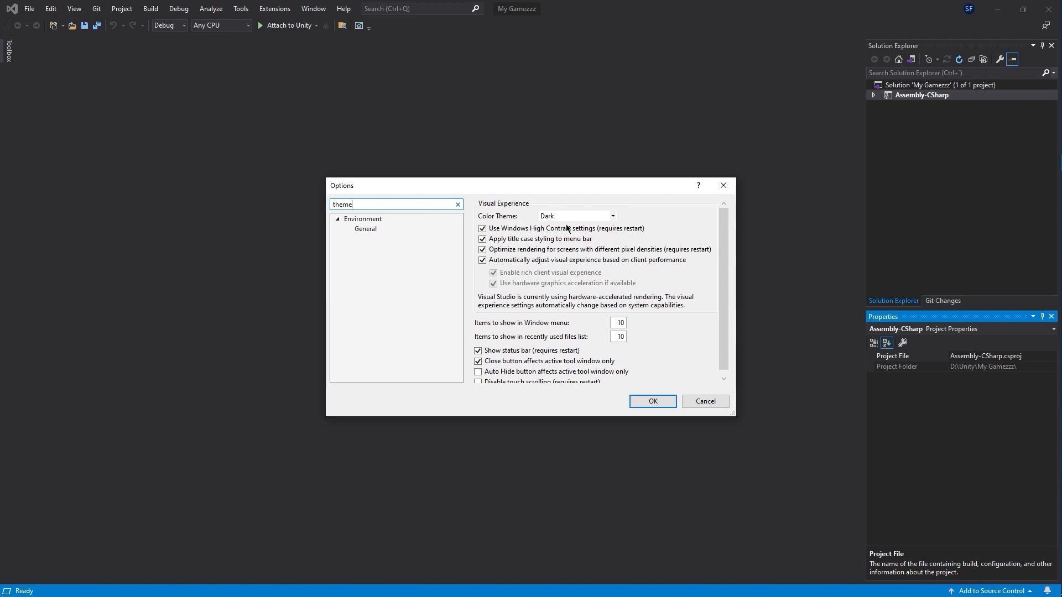
pyautogui.click(663, 404)
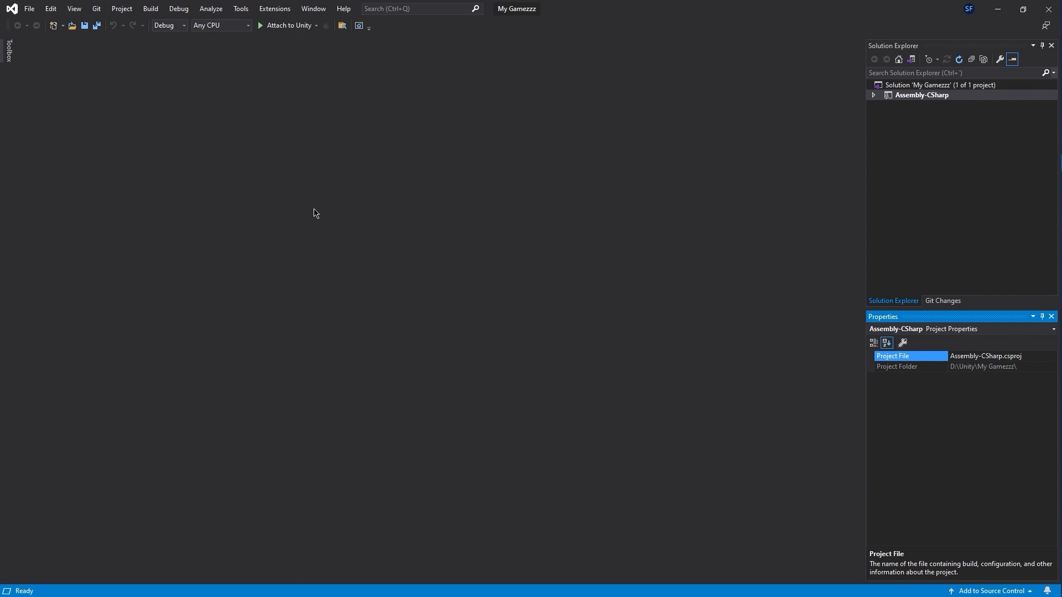
# Step: Attach the Visual Studio debugger to Unity, enable debugging for all projects, then stop debugging
pyautogui.click(279, 29)
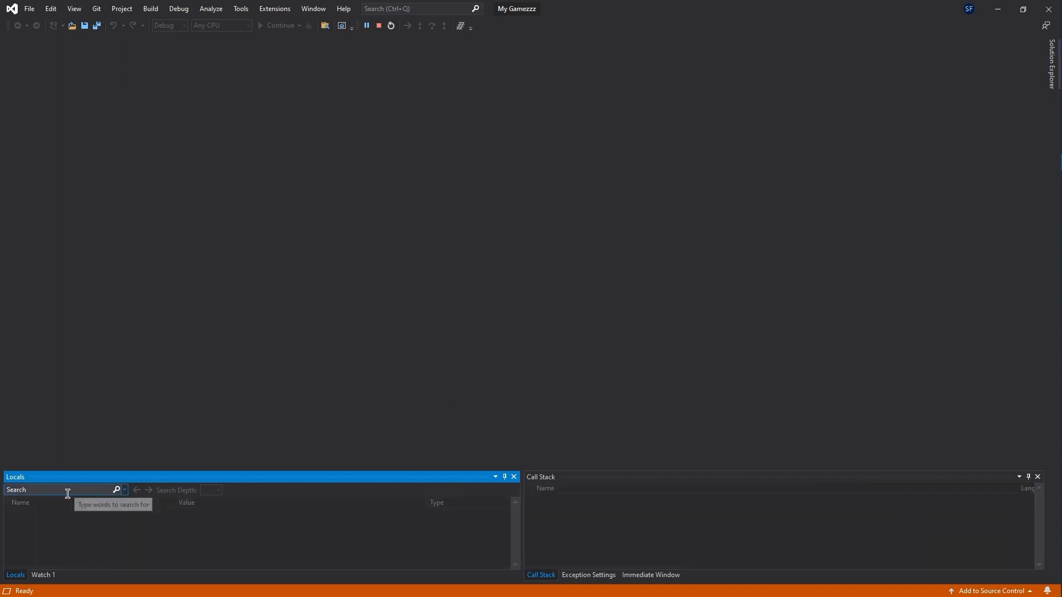
pyautogui.click(997, 9)
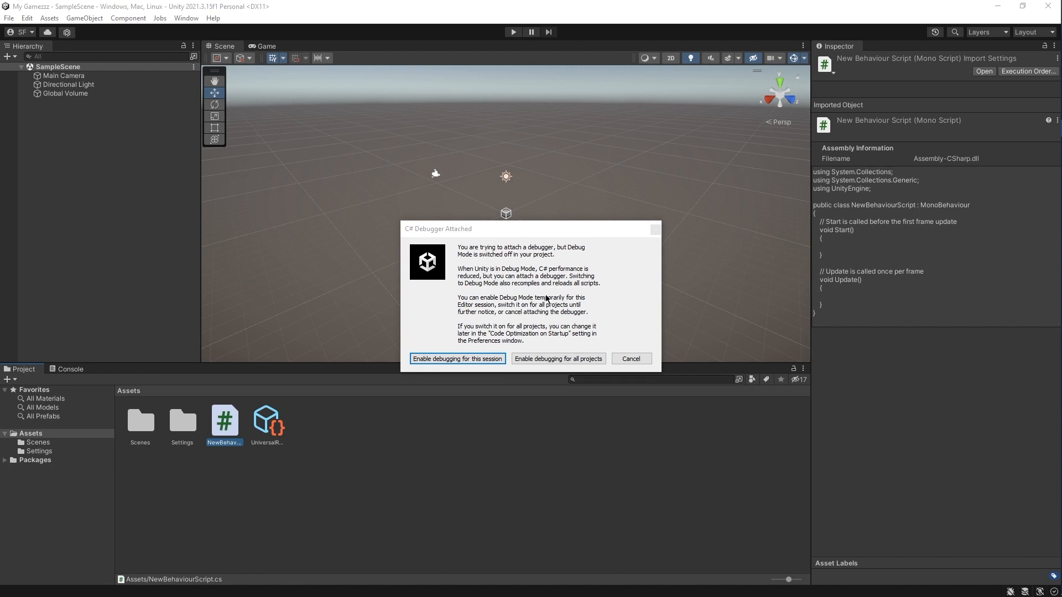
pyautogui.click(545, 361)
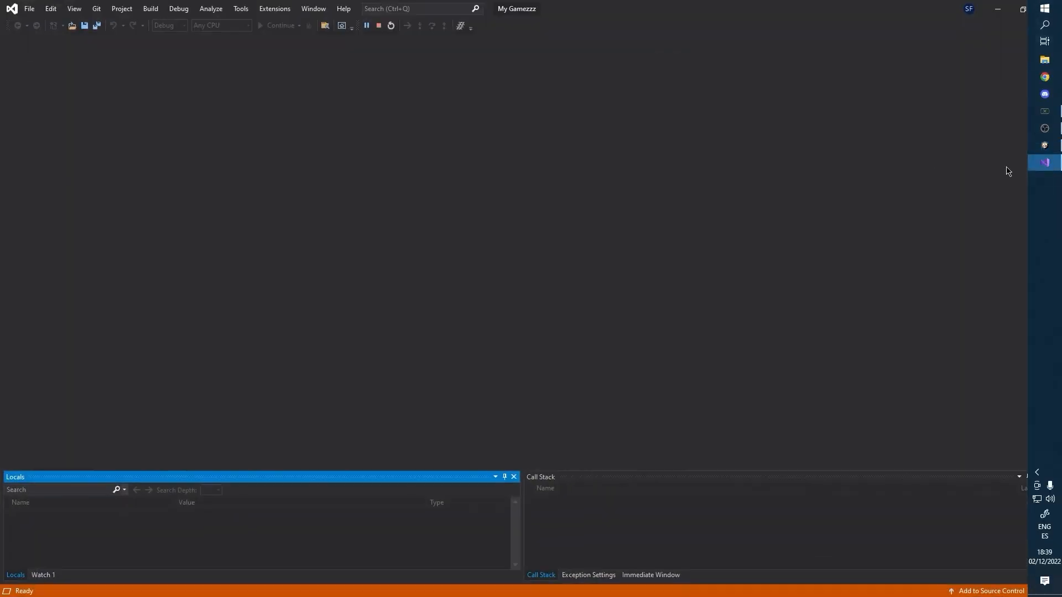
pyautogui.click(380, 27)
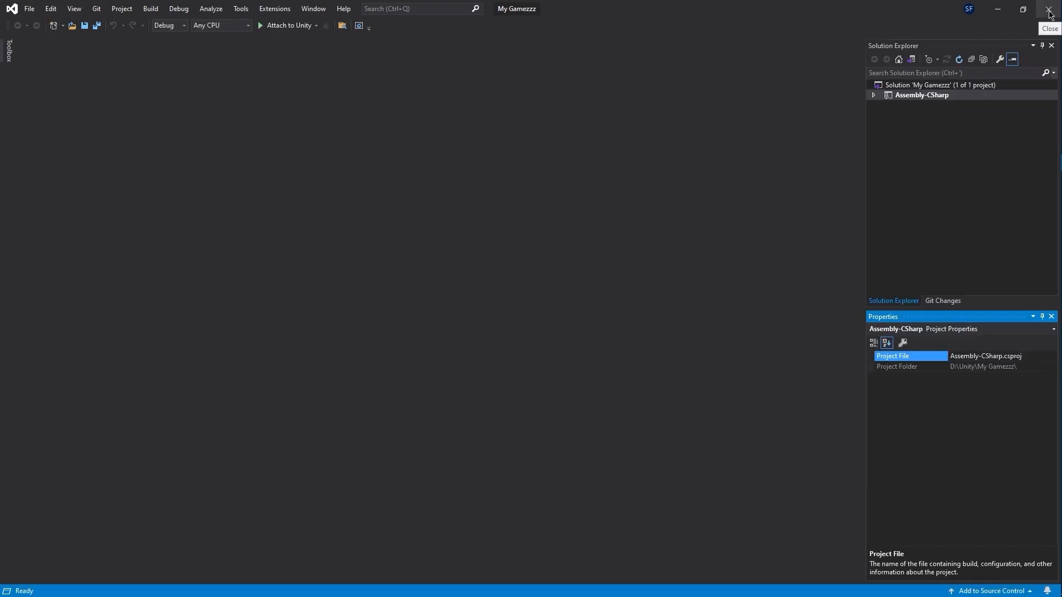
# Step: Reopen NewBehaviourScript in Visual Studio, zoom into its code, then close Visual Studio and Unity
pyautogui.click(1049, 14)
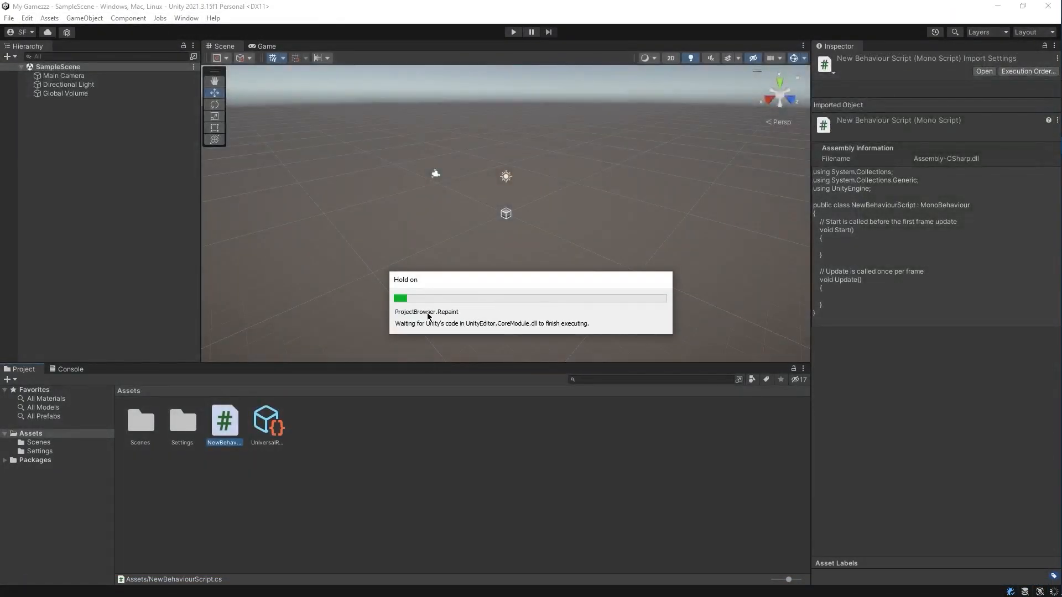
pyautogui.doubleClick(225, 422)
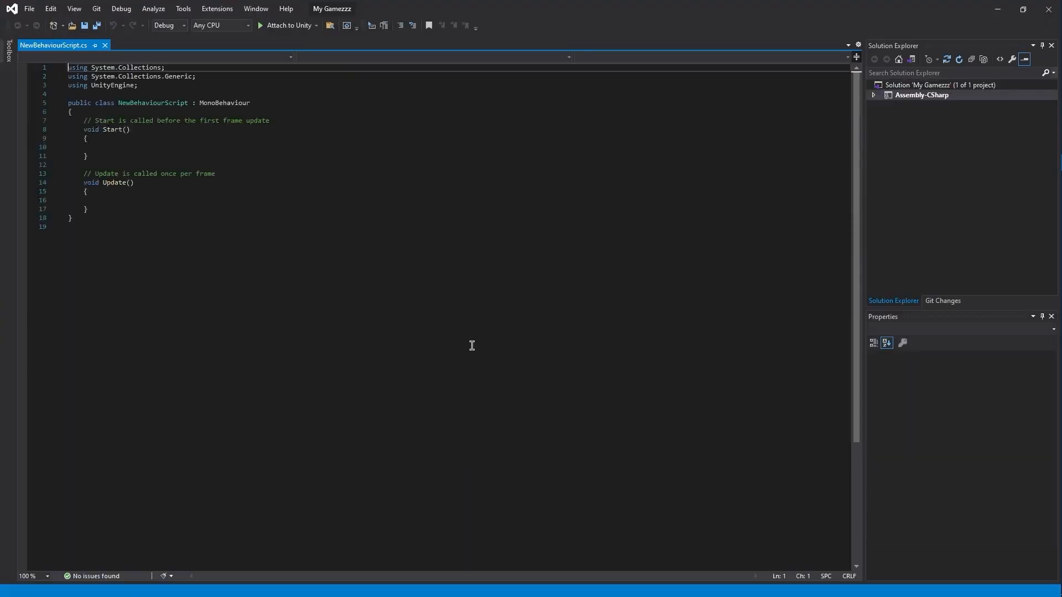
pyautogui.keyDown('ctrl'); pyautogui.scroll(4, 318, 313); pyautogui.keyUp('ctrl')
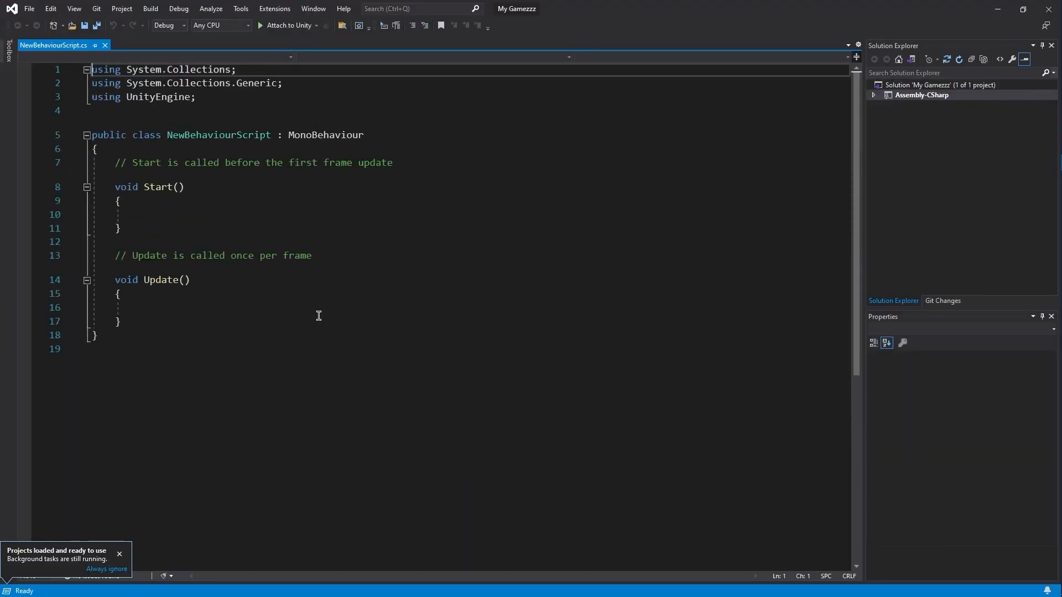
pyautogui.keyDown('ctrl'); pyautogui.scroll(2, 320, 316); pyautogui.keyUp('ctrl')
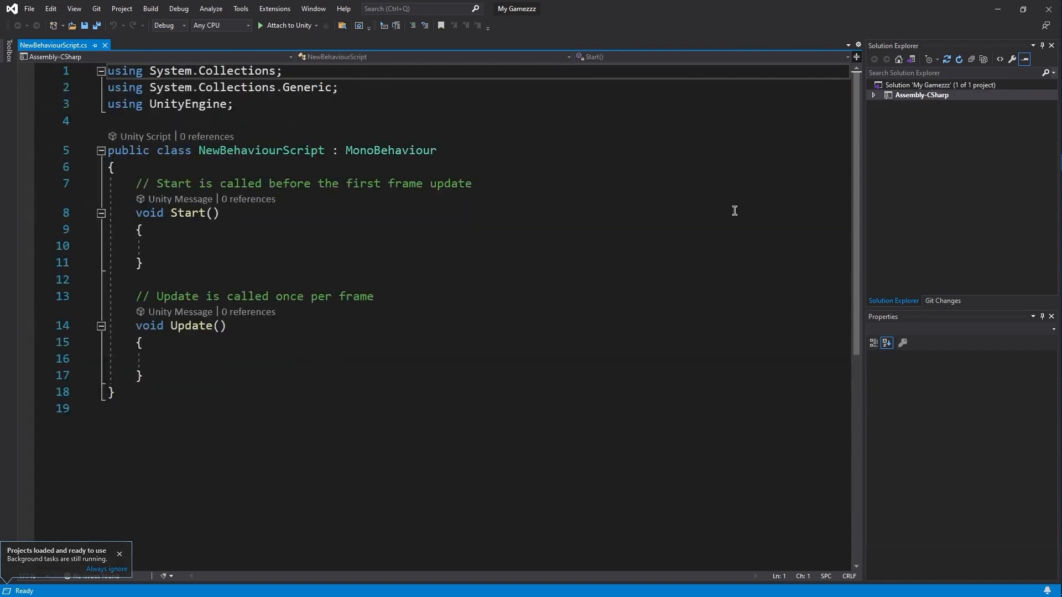
pyautogui.click(1046, 11)
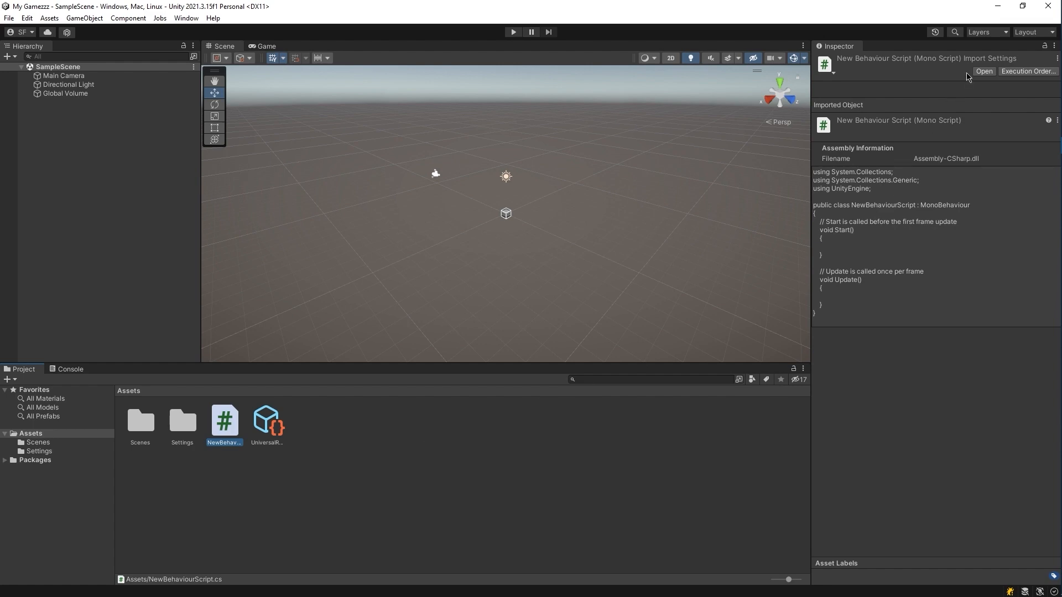
pyautogui.click(1047, 8)
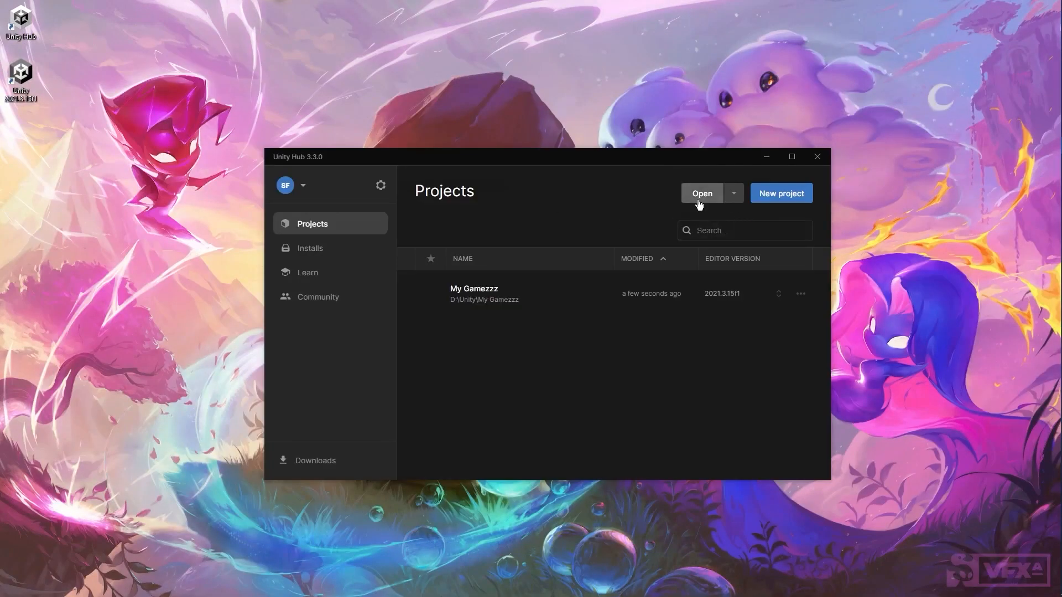
# Step: Add the VFXA_Sidescroller folder to Unity Hub as a project
pyautogui.click(702, 199)
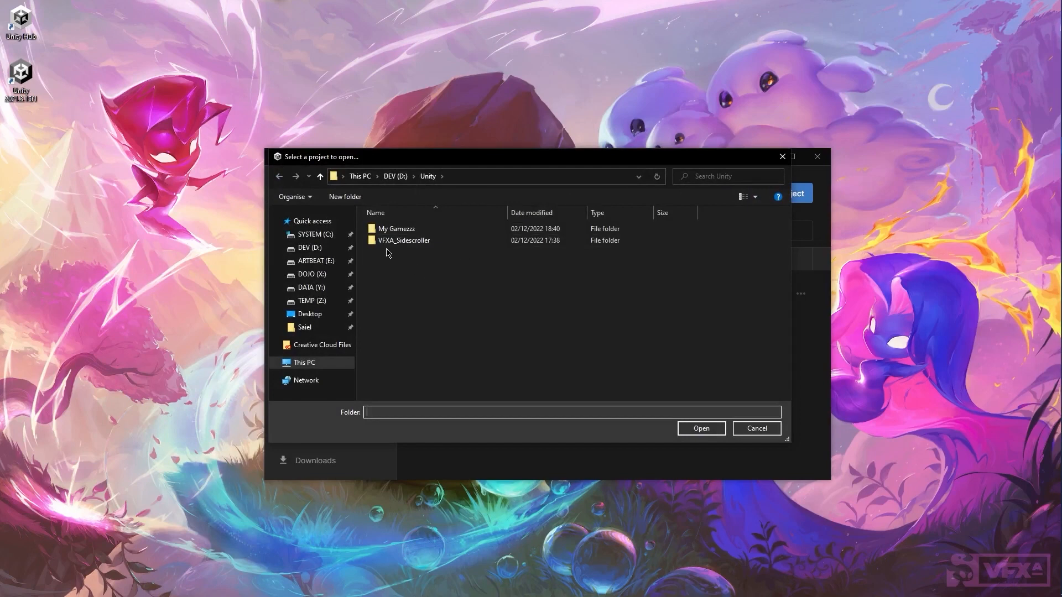
pyautogui.doubleClick(426, 241)
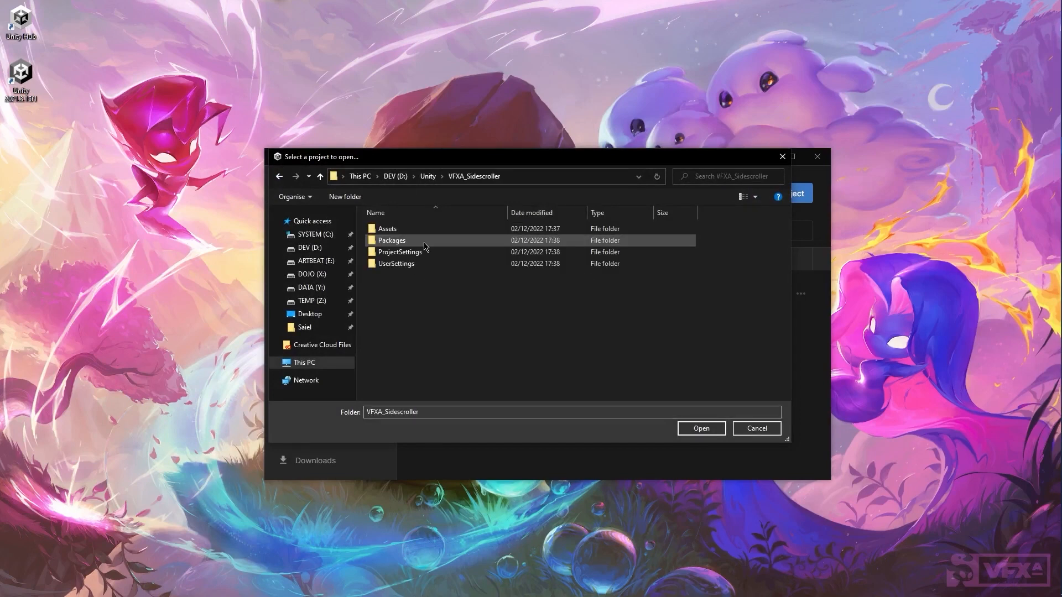
pyautogui.click(708, 433)
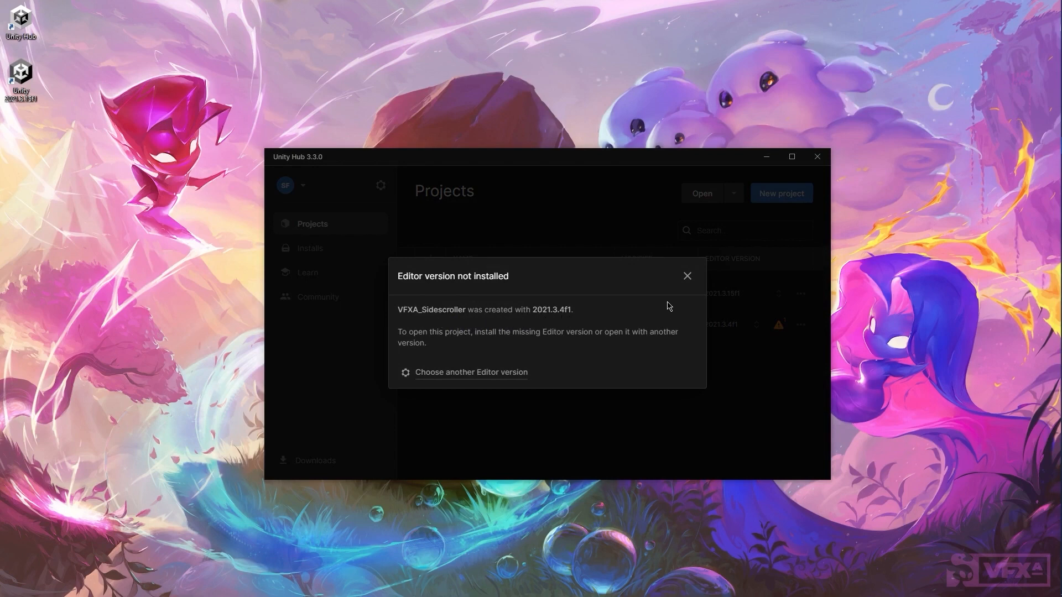
# Step: Check installed editors, then view VFXA_Sidescroller's issues reporting missing editor 2021.3.4f1
pyautogui.click(687, 276)
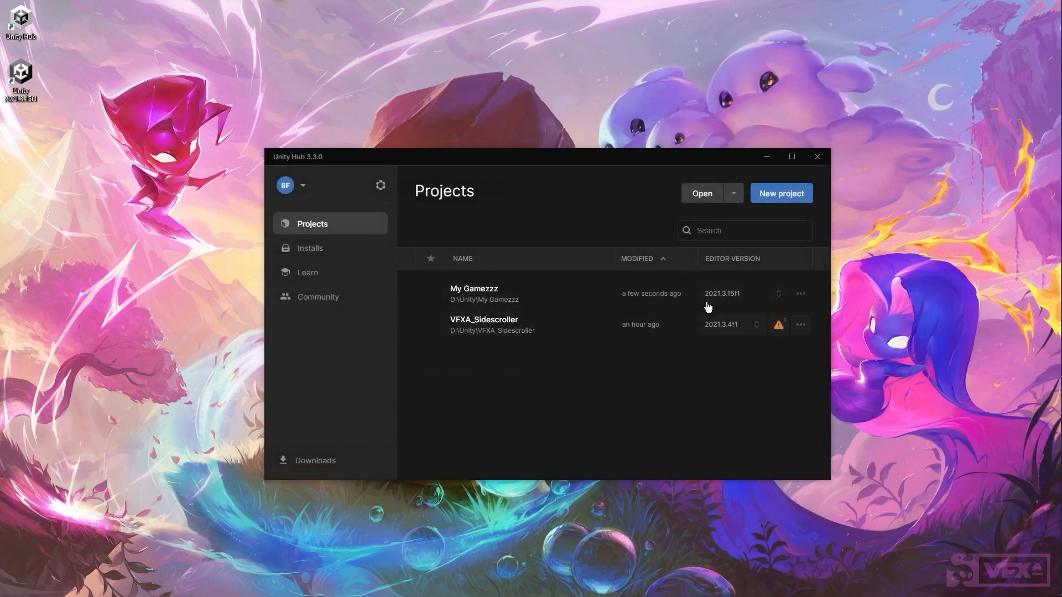
pyautogui.click(346, 256)
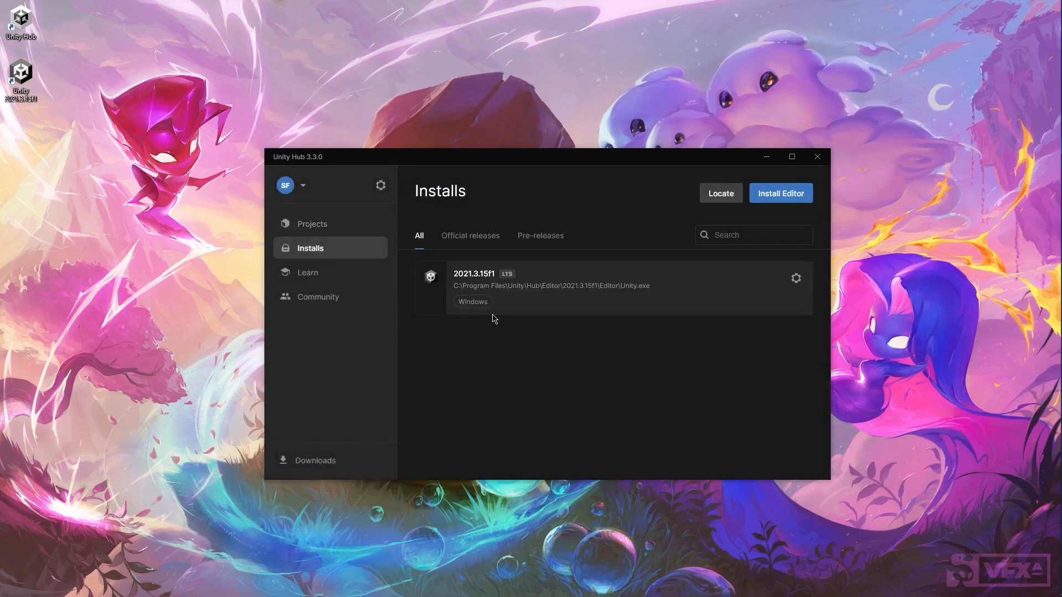
pyautogui.click(324, 227)
pyautogui.click(779, 326)
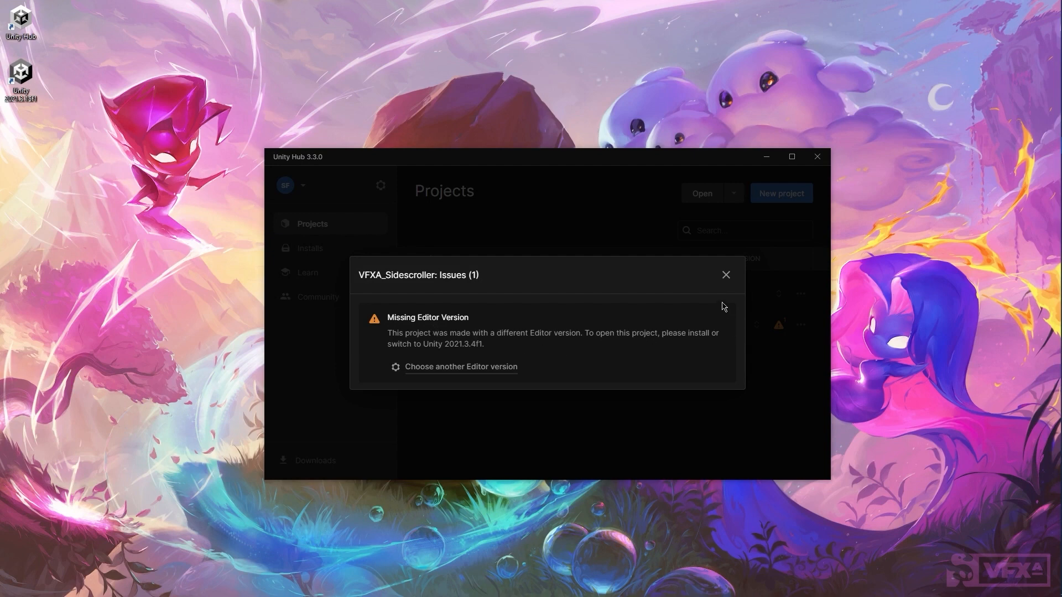
# Step: Dismiss the notice and follow Install Editor's Archive tab link to the Unity download archive
pyautogui.click(726, 274)
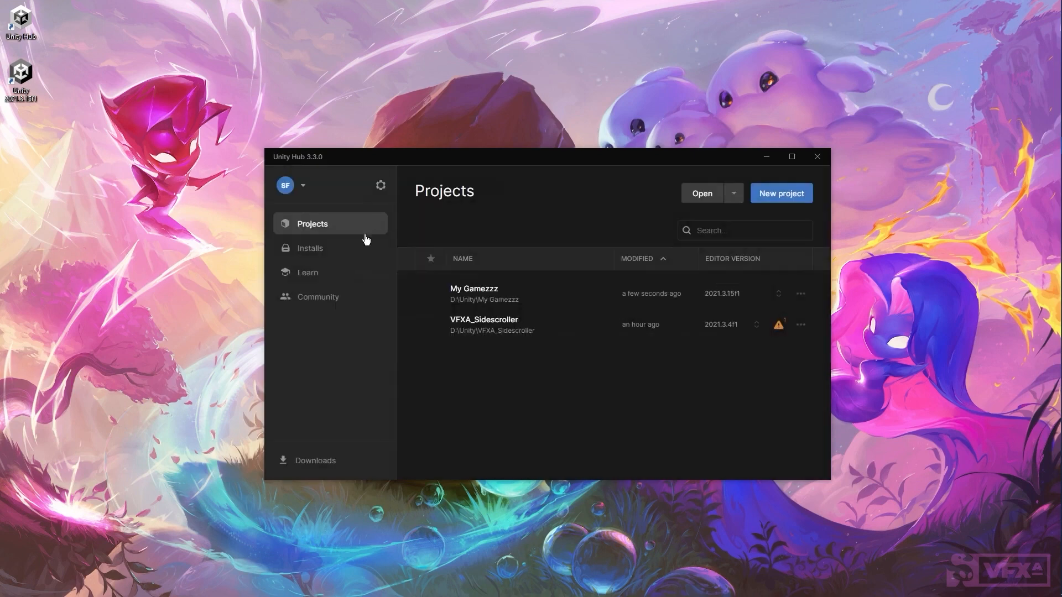
pyautogui.click(319, 252)
pyautogui.click(788, 199)
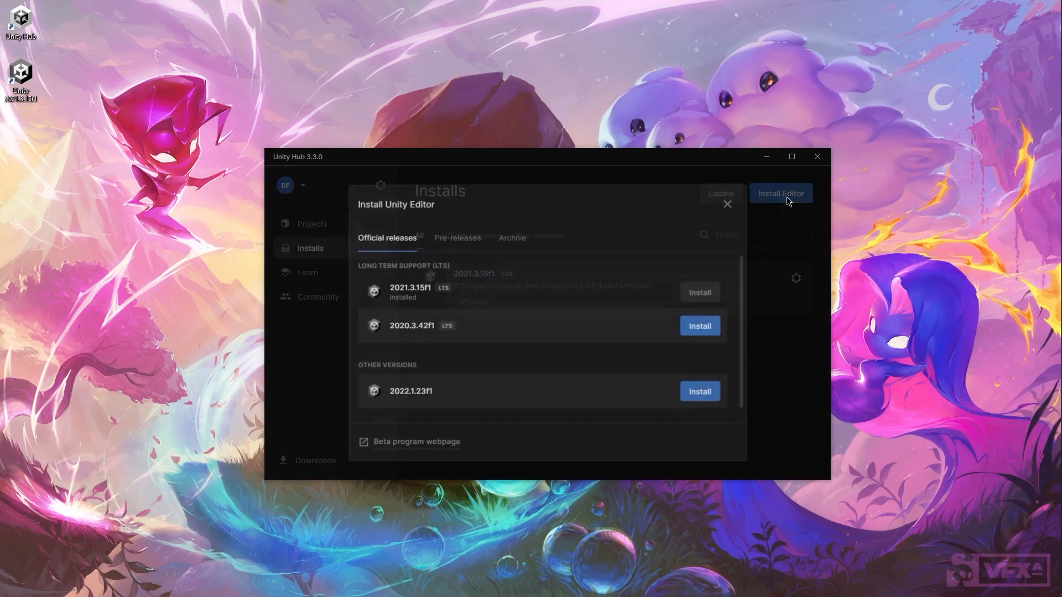
pyautogui.click(458, 238)
pyautogui.click(390, 238)
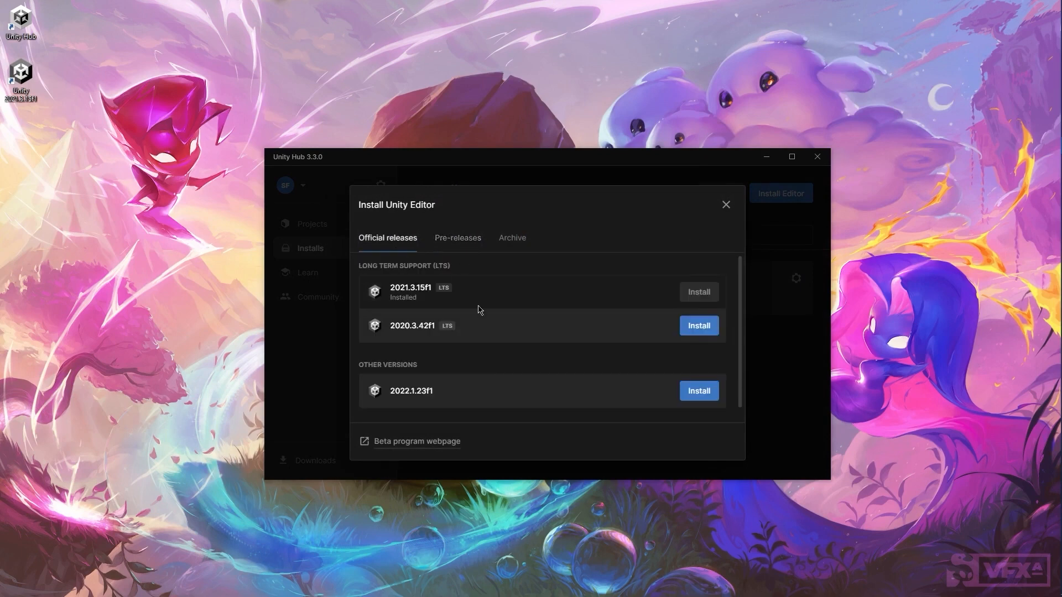
pyautogui.click(515, 245)
pyautogui.click(575, 275)
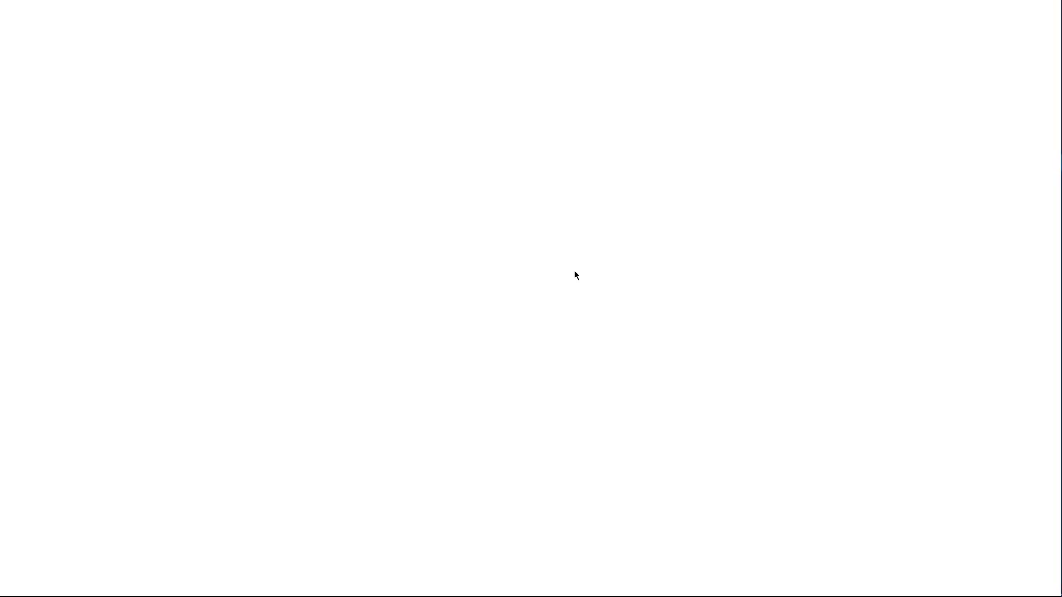
# Step: From the archive's Unity 2021.x list, send 2021.3.4f1 to Unity Hub and allow the Hub to open
pyautogui.scroll(-12, 354, 359)
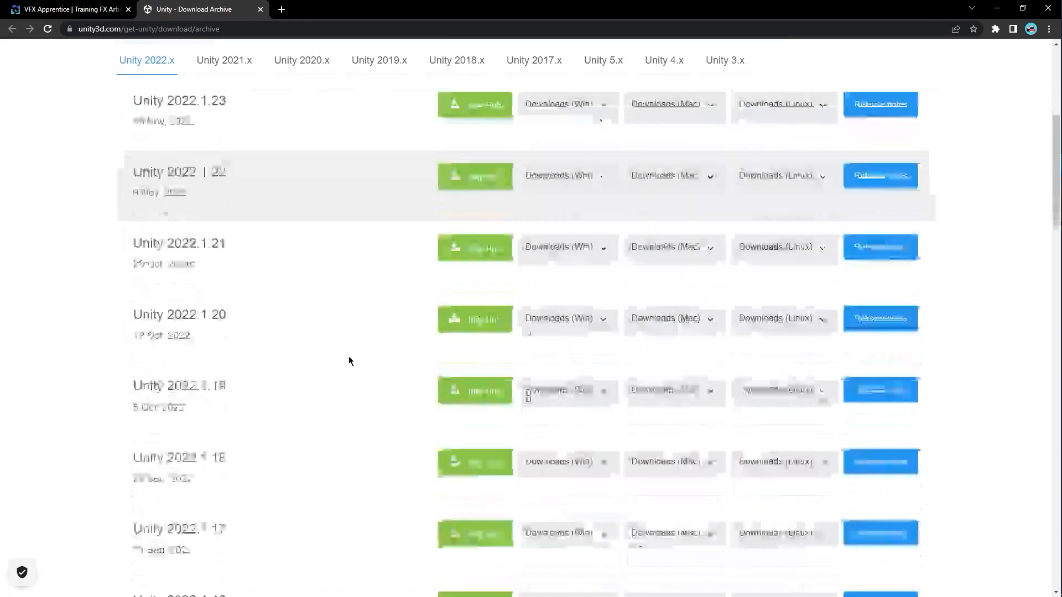
pyautogui.scroll(12, 337, 369)
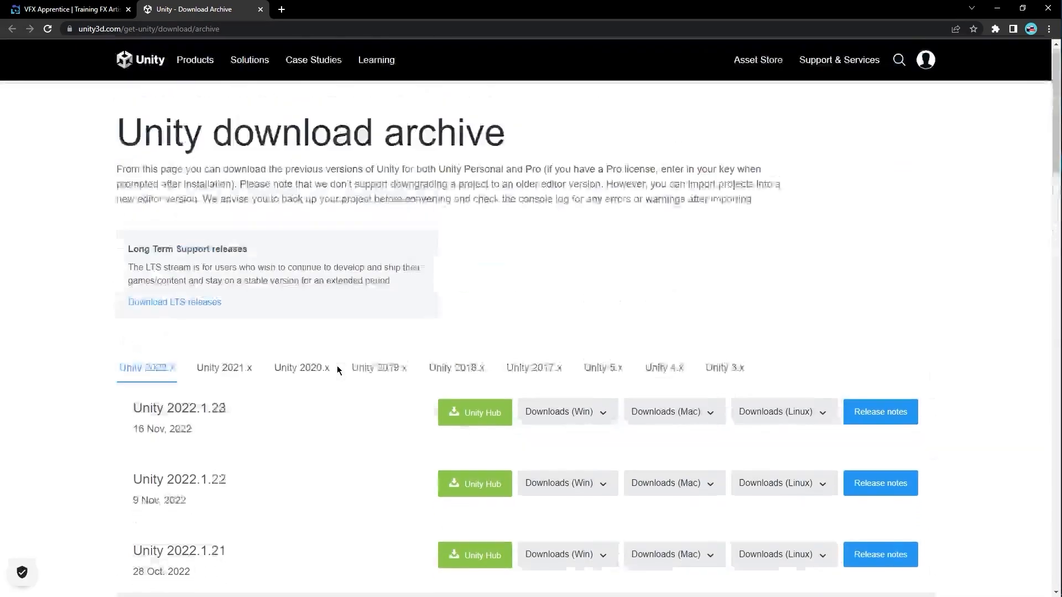
pyautogui.click(249, 369)
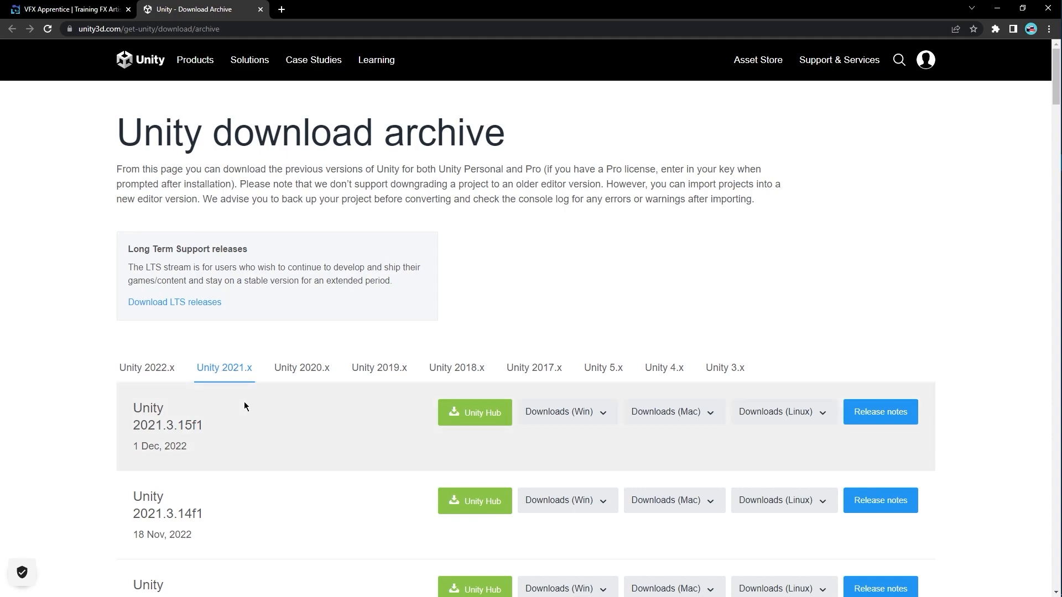
pyautogui.scroll(-15, 244, 405)
pyautogui.scroll(-15, 248, 412)
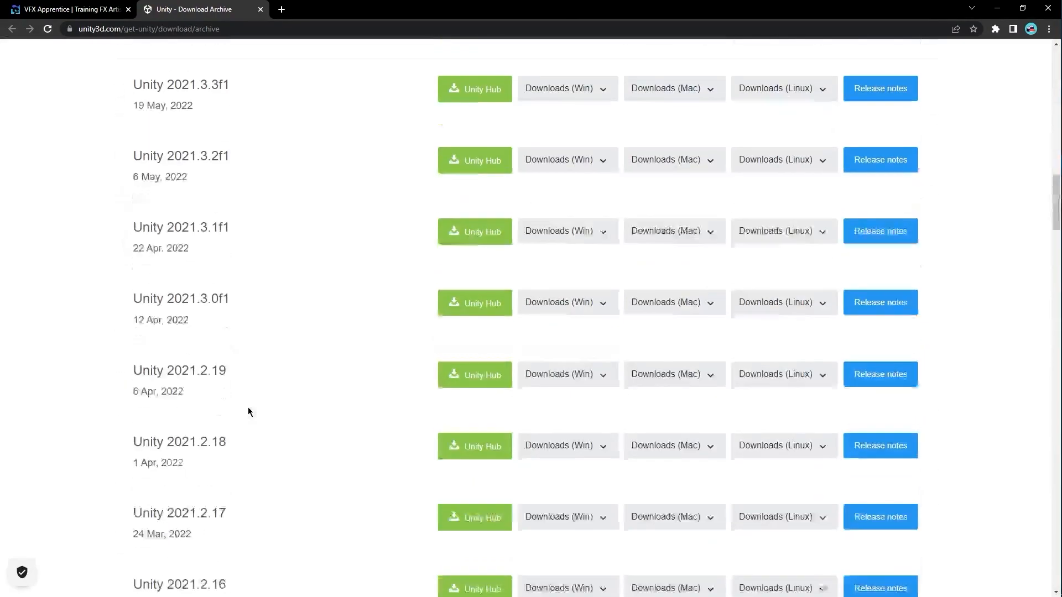
pyautogui.scroll(7, 215, 409)
pyautogui.scroll(10, 214, 407)
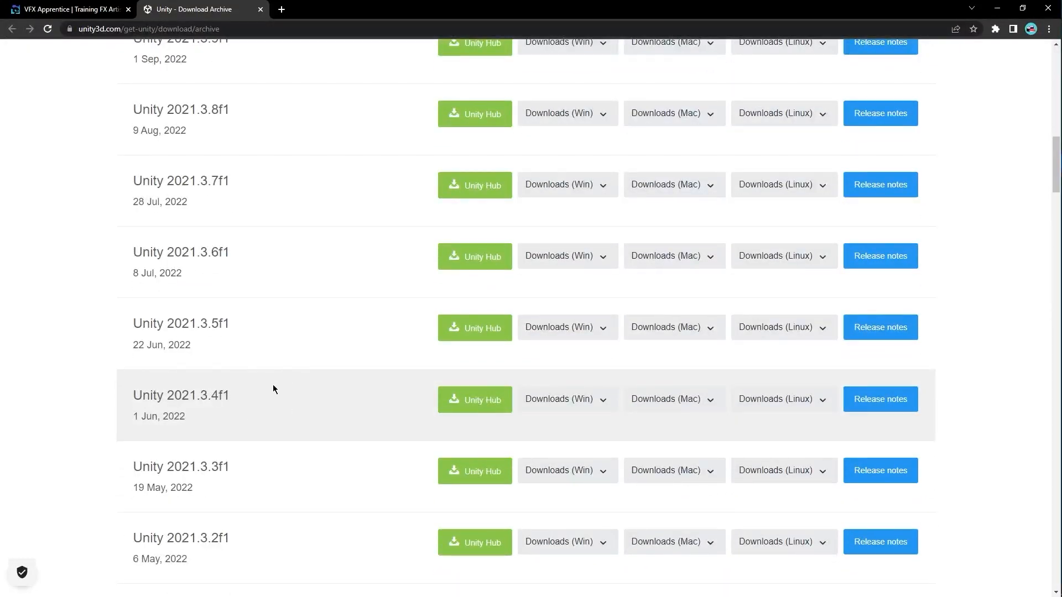
pyautogui.click(482, 408)
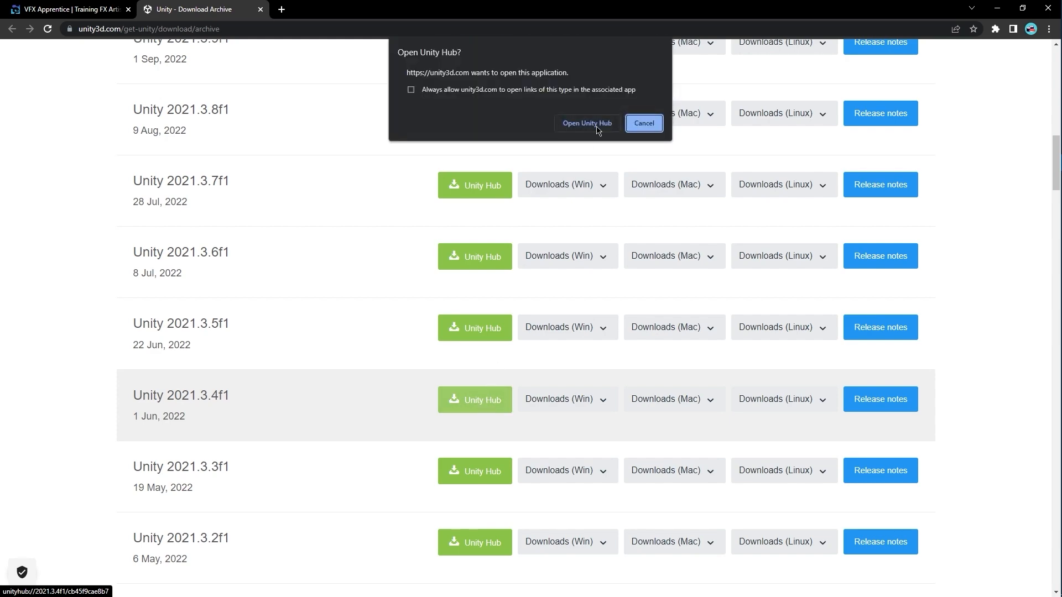
pyautogui.click(596, 128)
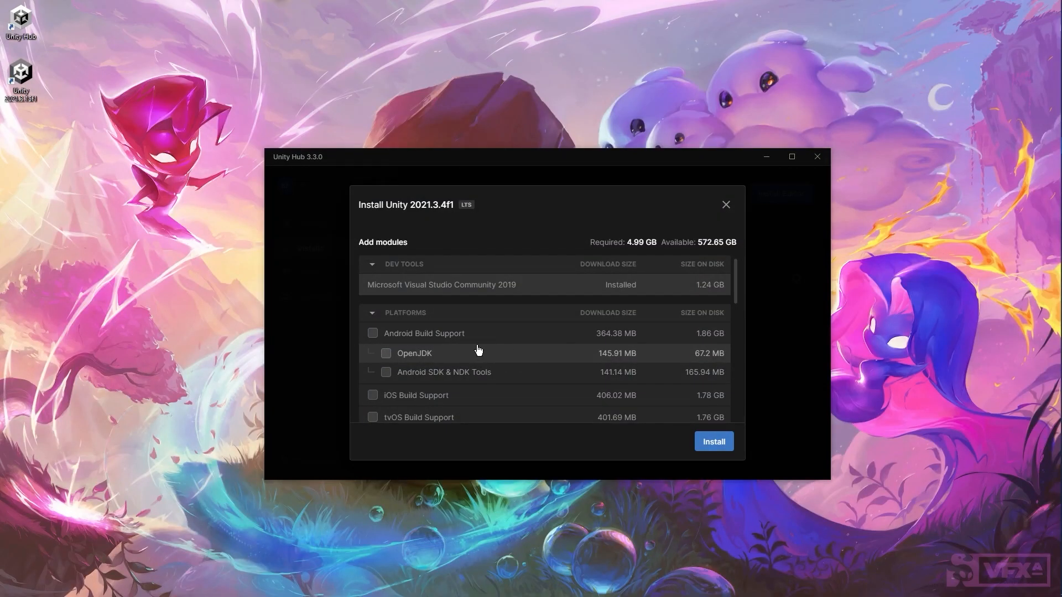
# Step: Install Unity 2021.3.4f1 with the Documentation module included
pyautogui.scroll(-10, 477, 348)
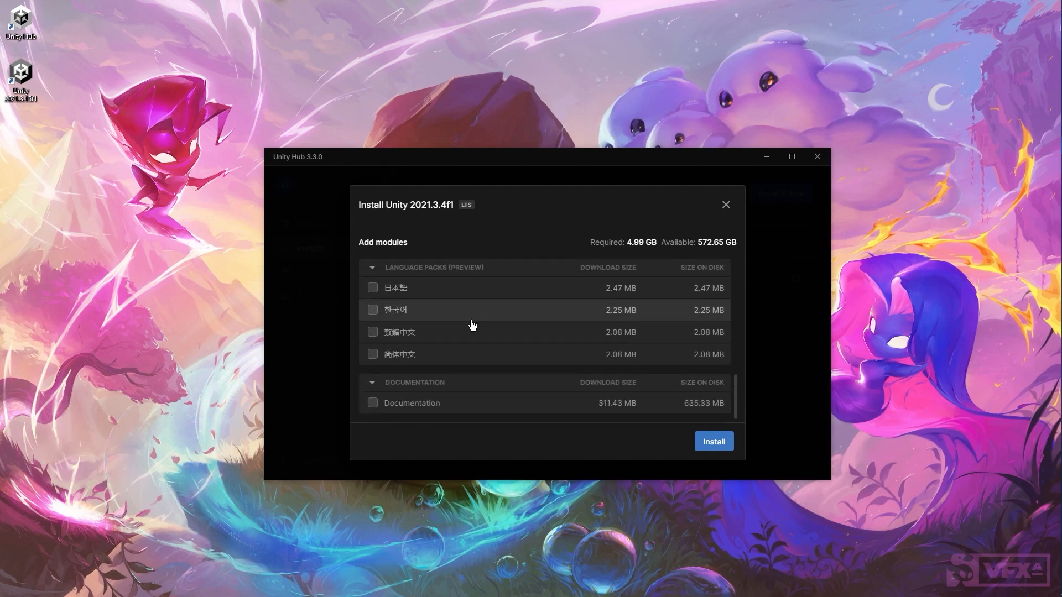
pyautogui.click(373, 408)
pyautogui.scroll(10, 520, 376)
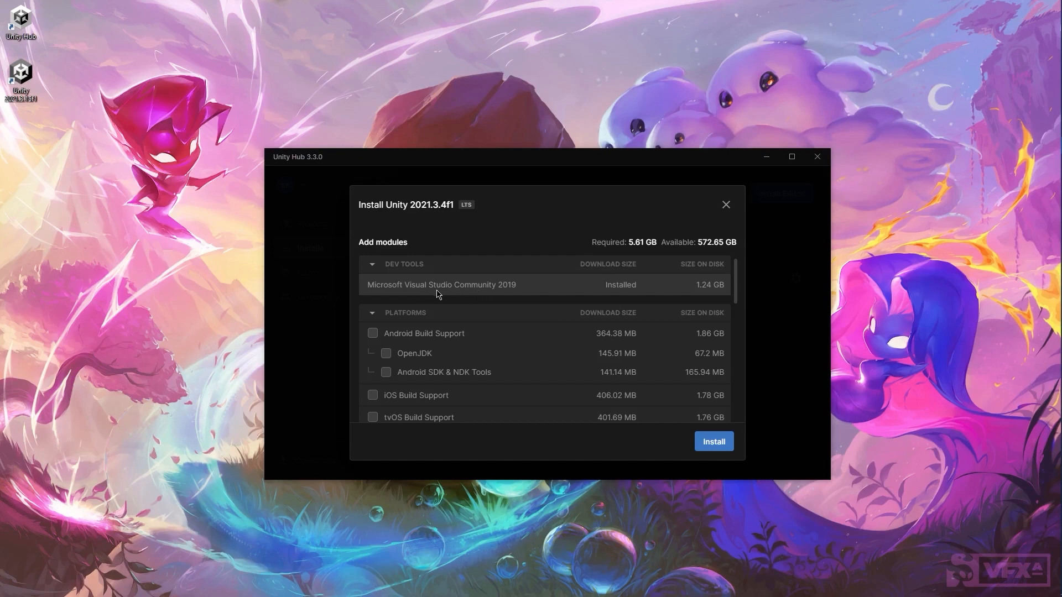
pyautogui.click(714, 444)
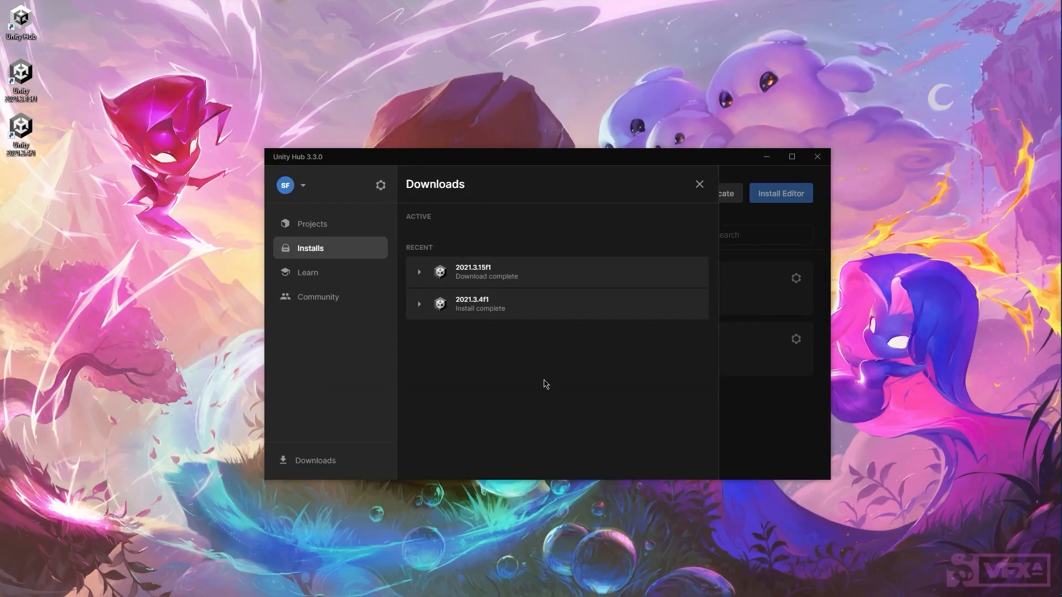
# Step: Look over the modules available for editor 2021.3.15f1, then return to the Projects list
pyautogui.click(337, 252)
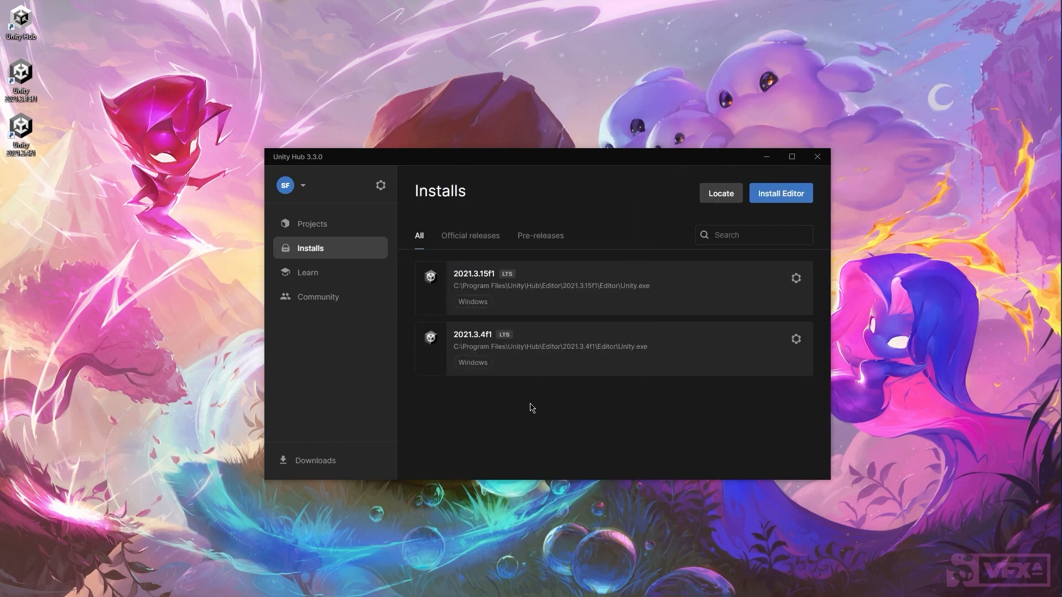
pyautogui.click(797, 281)
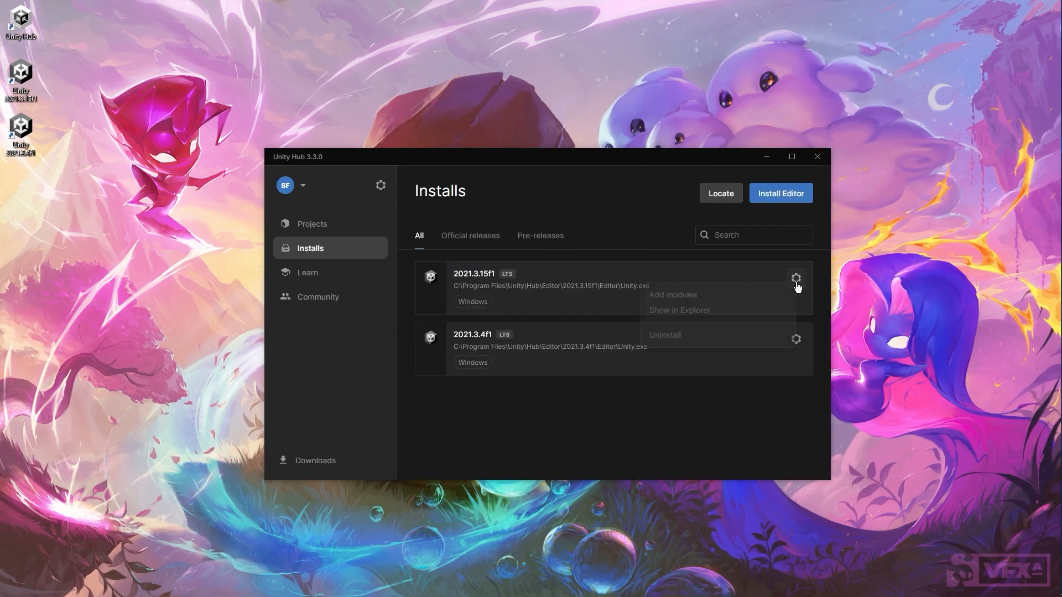
pyautogui.click(681, 296)
pyautogui.scroll(-10, 494, 382)
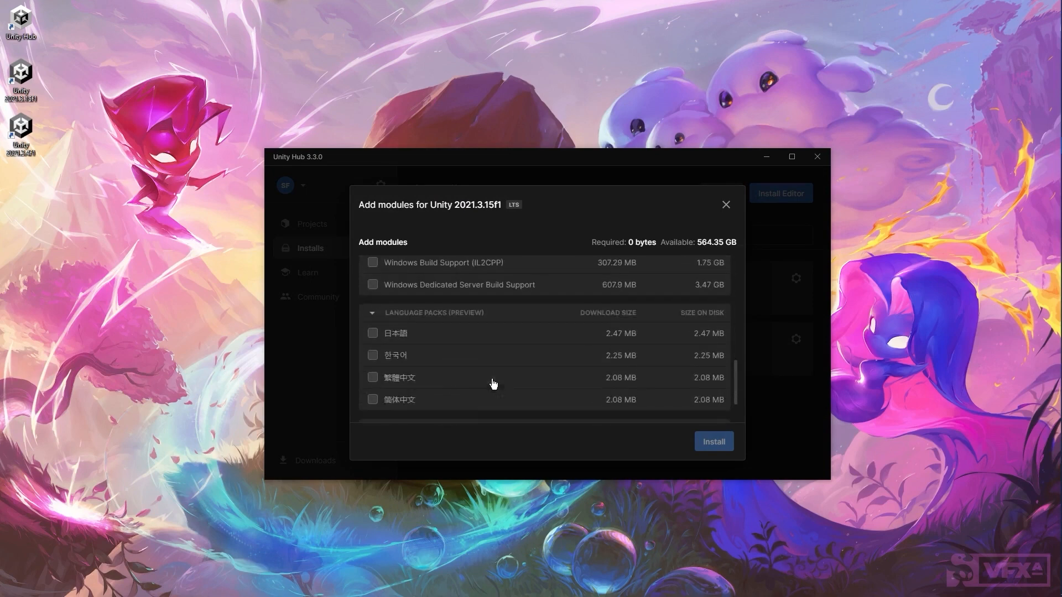
pyautogui.scroll(10, 493, 380)
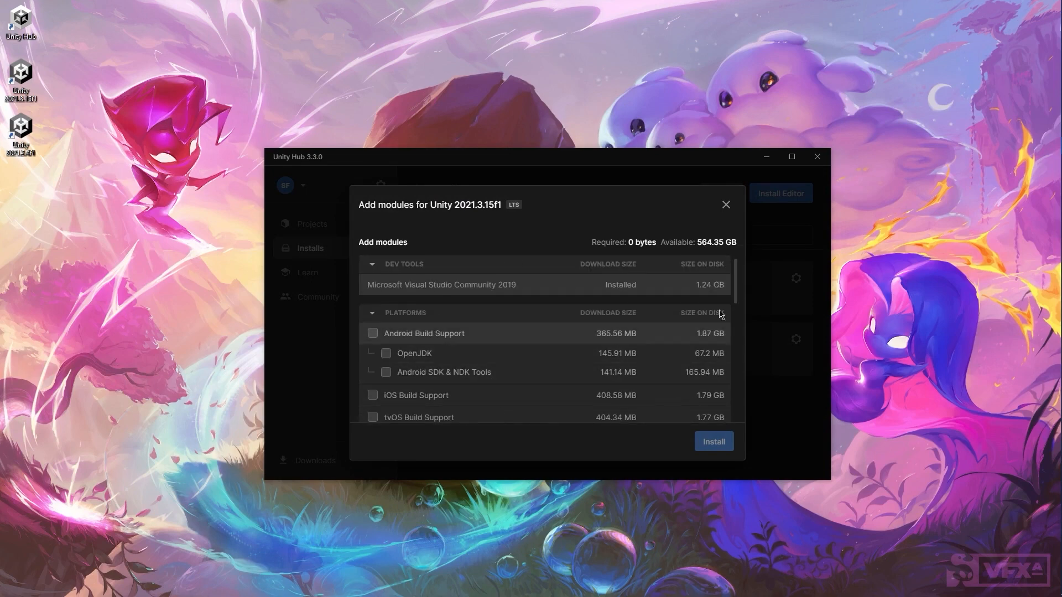
pyautogui.click(726, 205)
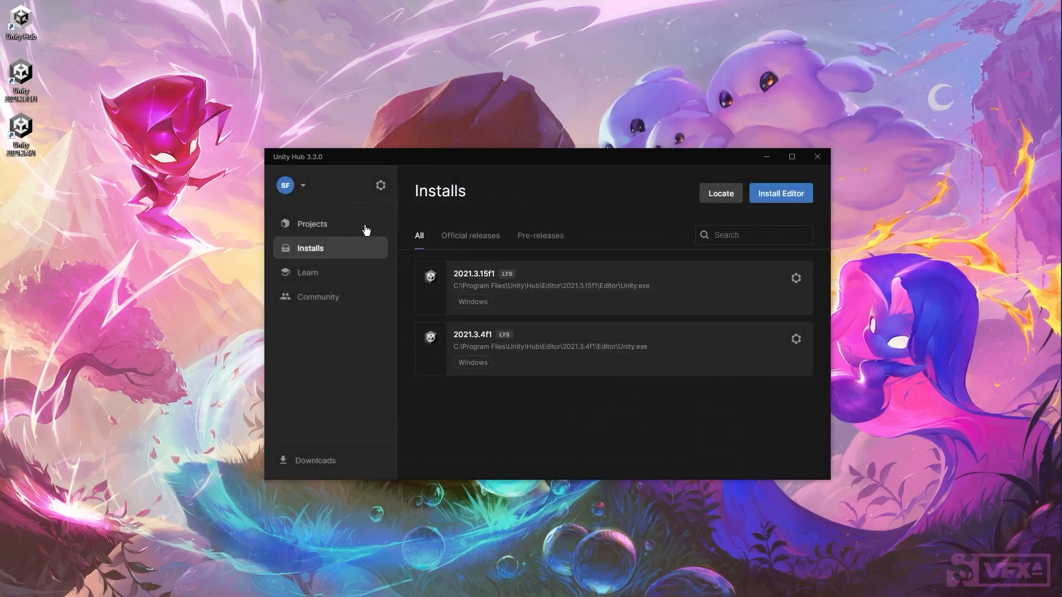
pyautogui.click(319, 226)
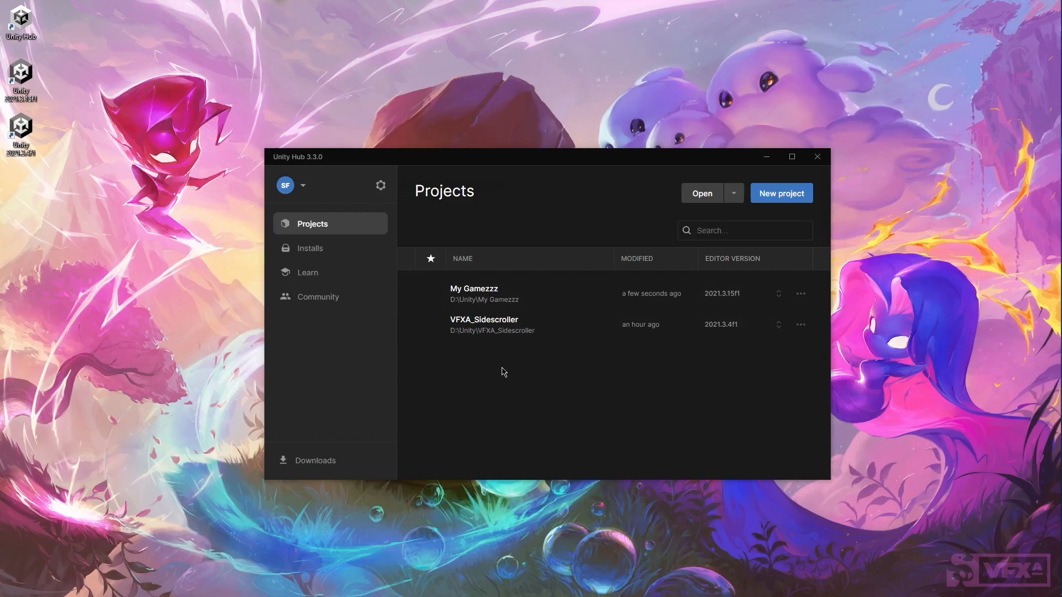
# Step: Star VFXA_Sidescroller as a favourite and keep favourites sorted at the top
pyautogui.click(430, 326)
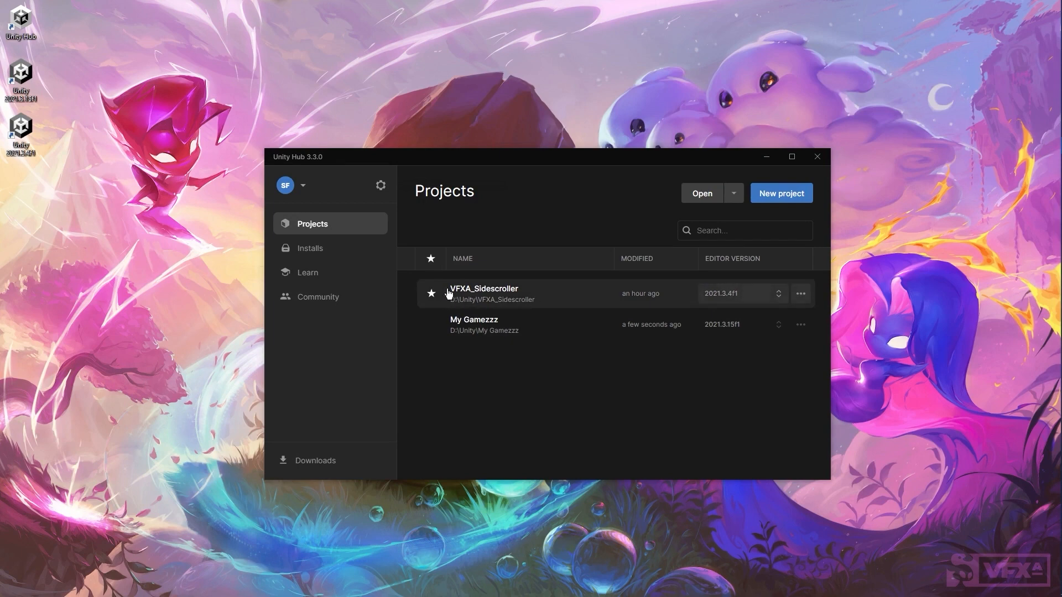
pyautogui.click(432, 261)
pyautogui.click(432, 259)
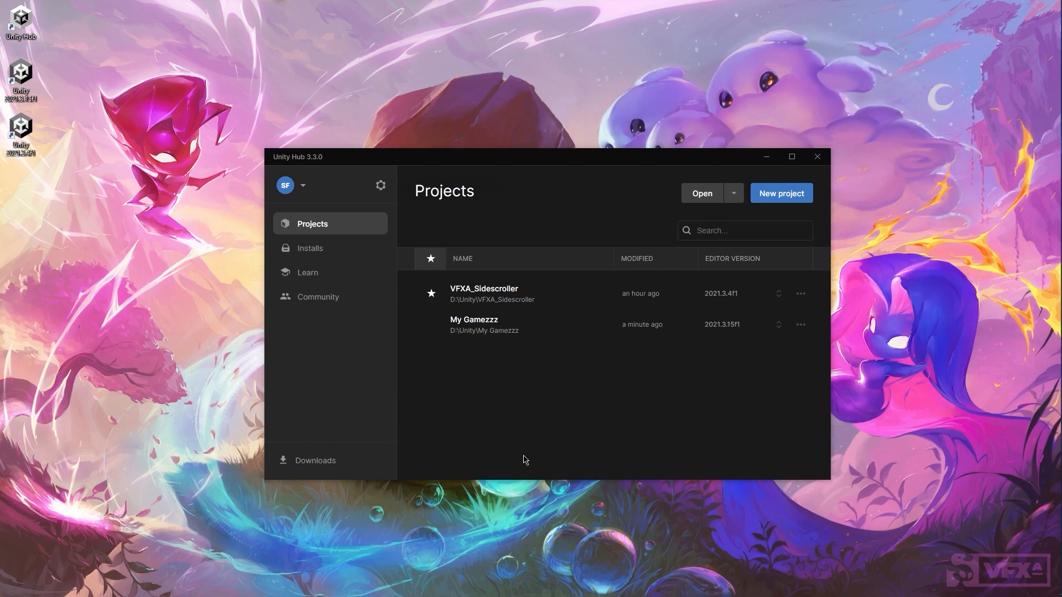
pyautogui.click(431, 294)
# Step: Remove My Gamezzz from the Unity Hub project list
pyautogui.click(800, 325)
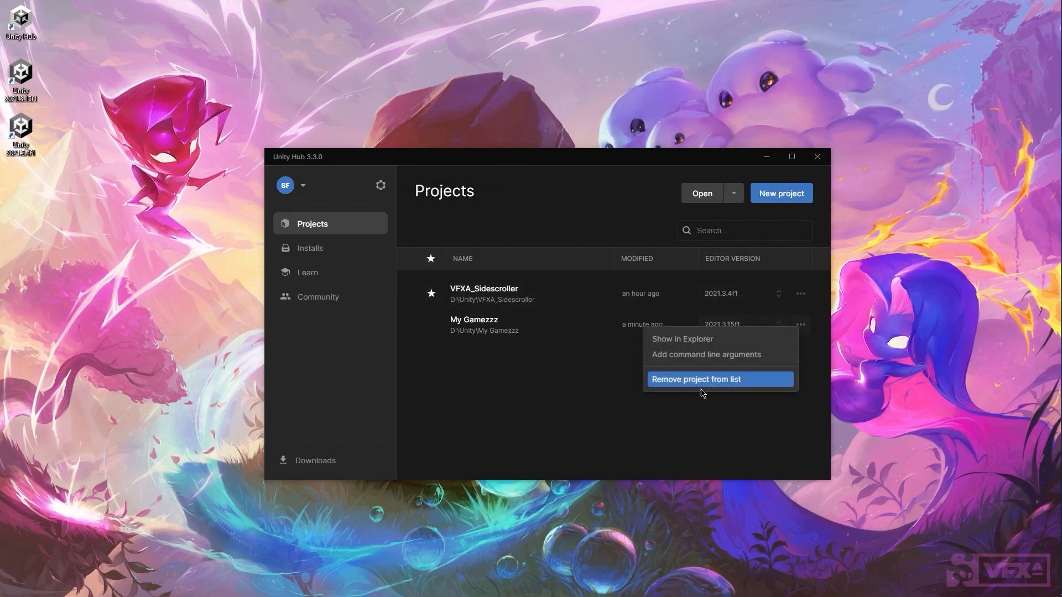
pyautogui.click(678, 386)
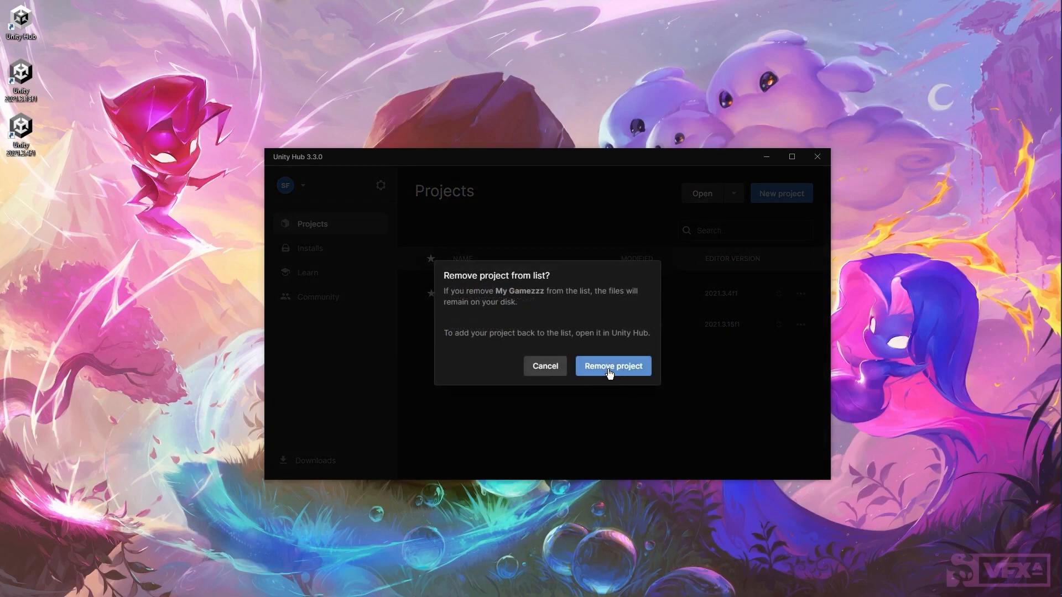
pyautogui.click(611, 369)
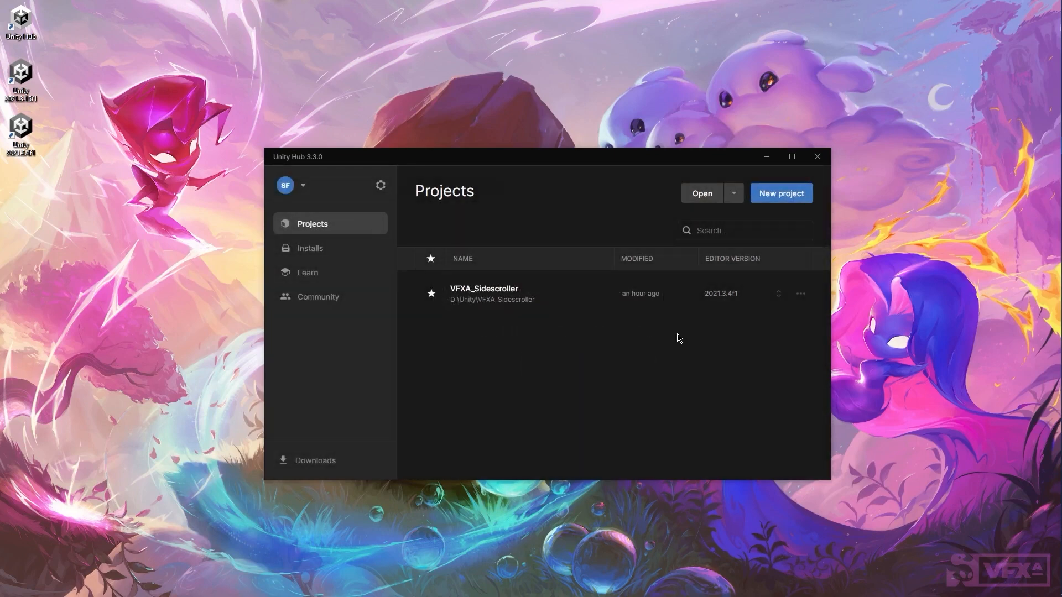
# Step: Add the My Gamezzz folder back from disk as a project
pyautogui.click(733, 194)
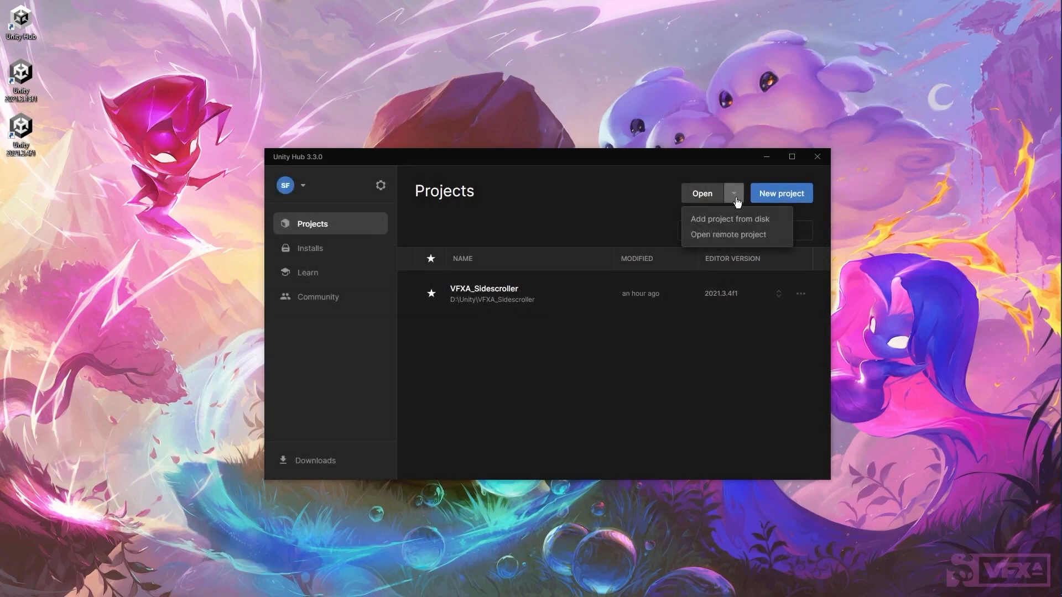
pyautogui.click(732, 221)
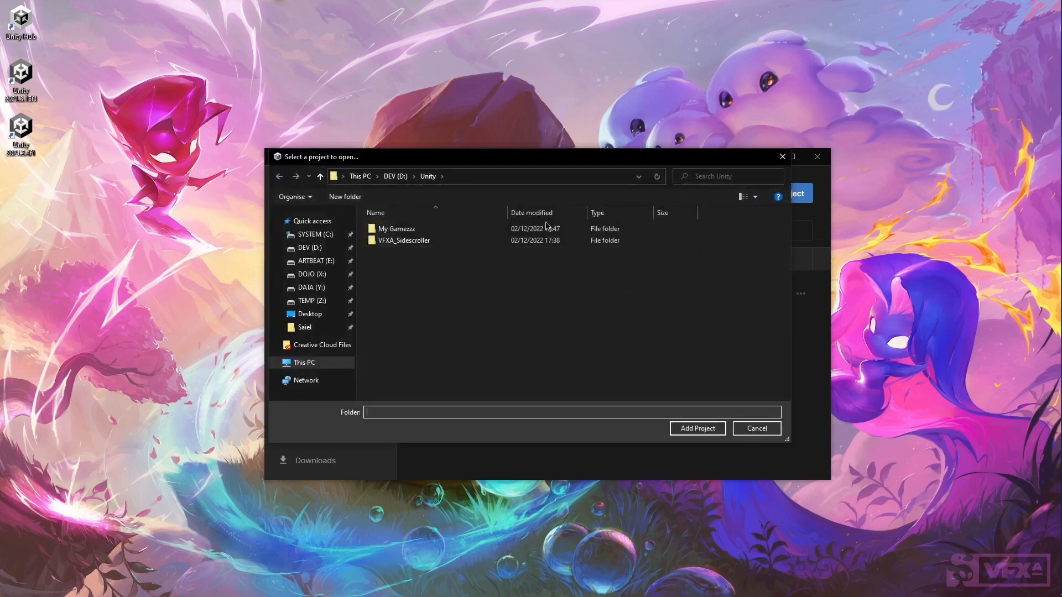
pyautogui.doubleClick(403, 229)
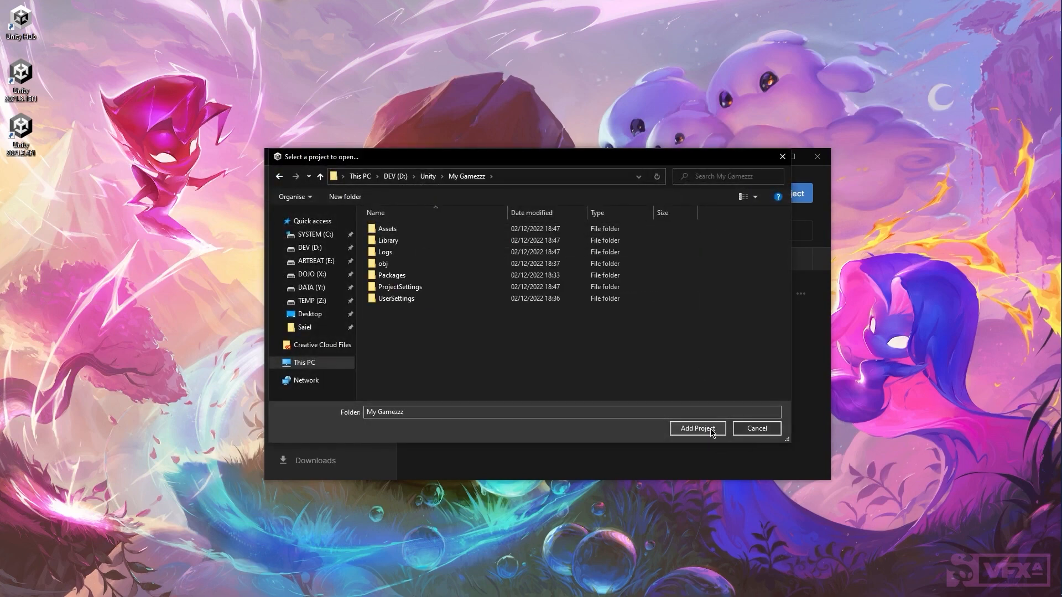
pyautogui.click(695, 429)
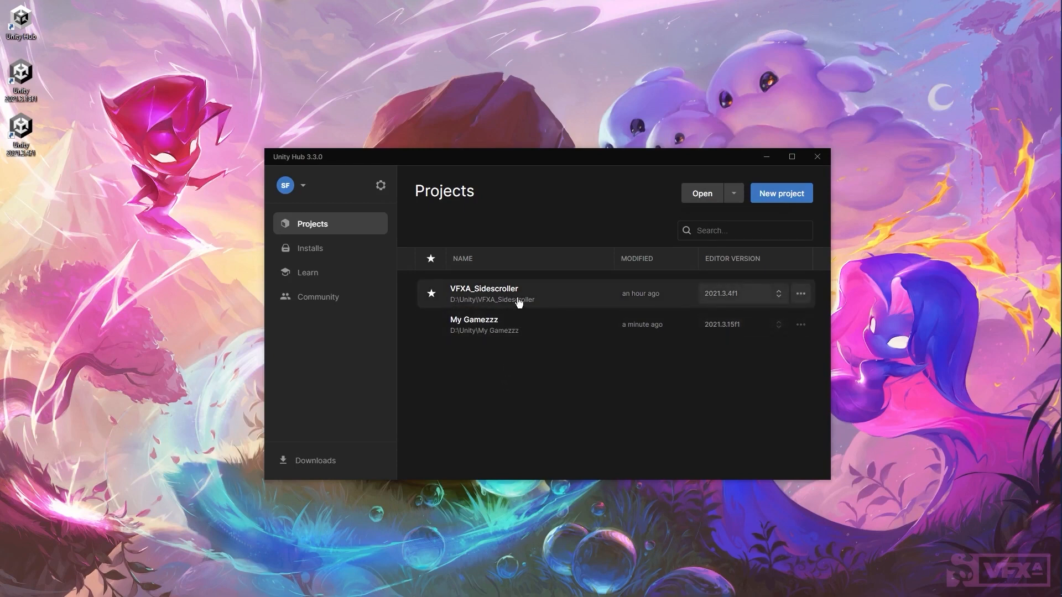
# Step: Open the Unity projects folder in File Explorer and select everything inside My Gamezzz
pyautogui.moveTo(1060, 166)
pyautogui.click(1053, 59)
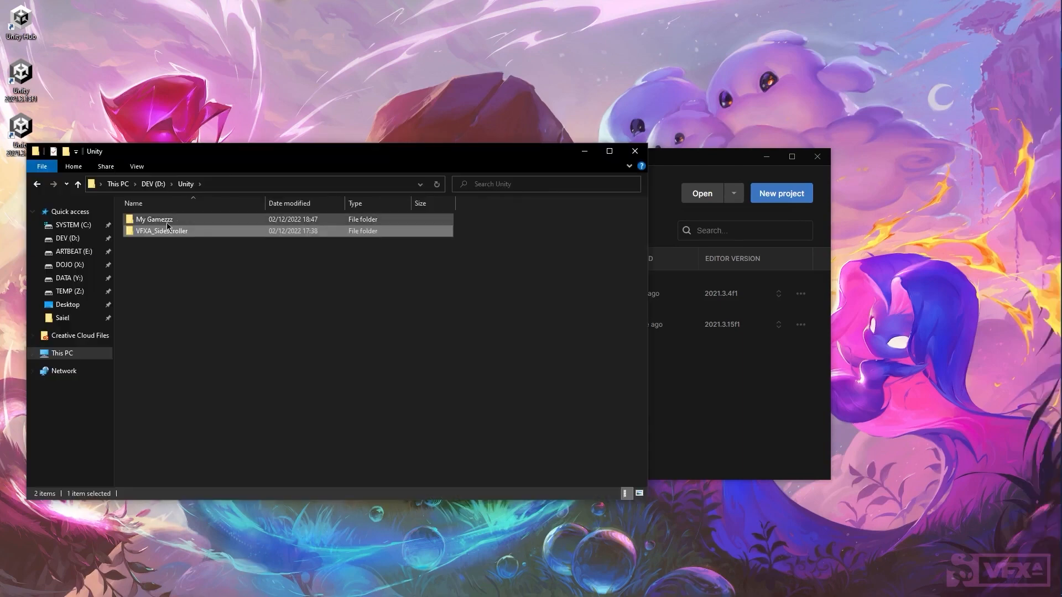
pyautogui.doubleClick(166, 219)
pyautogui.moveTo(216, 374); pyautogui.dragTo(151, 211)
# Step: Browse to D:\Unity\VFXA_Sidescroller, select then deselect its four folders, and return to Unity Hub
pyautogui.click(186, 185)
pyautogui.doubleClick(190, 231)
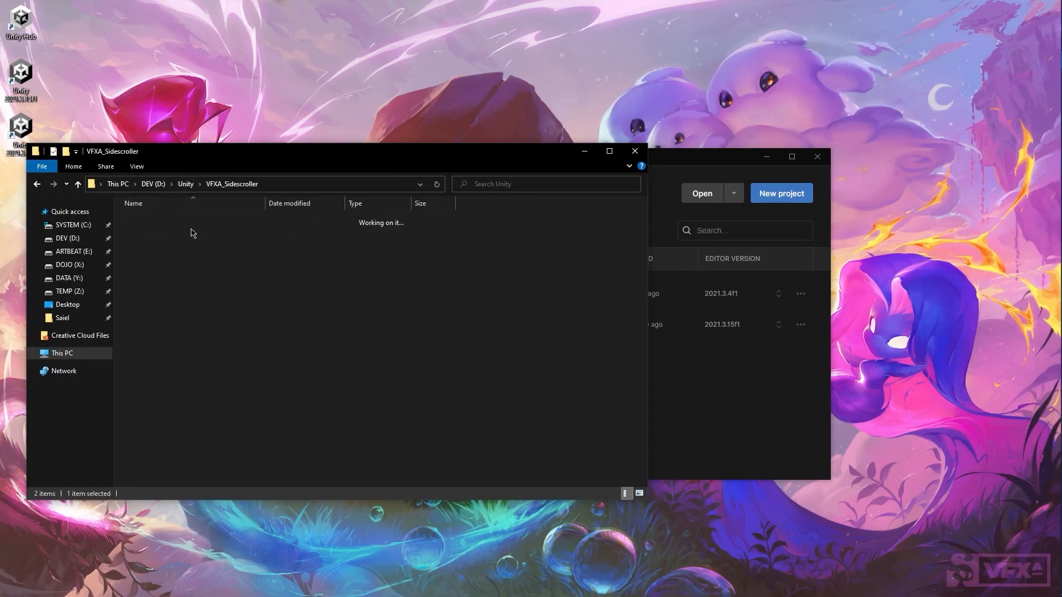
pyautogui.moveTo(211, 313); pyautogui.dragTo(210, 217)
pyautogui.click(380, 341)
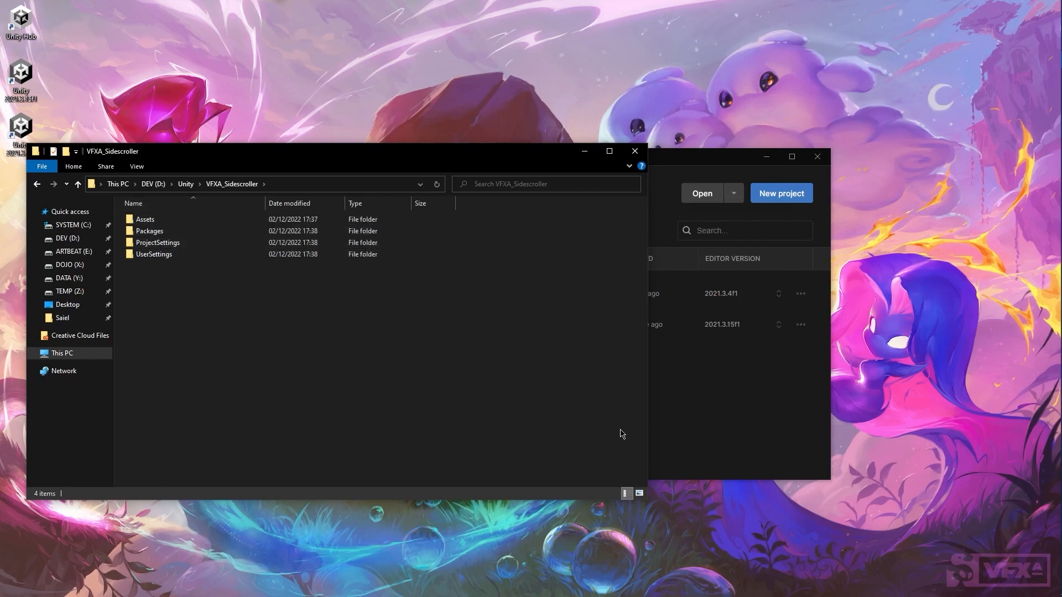
pyautogui.click(702, 401)
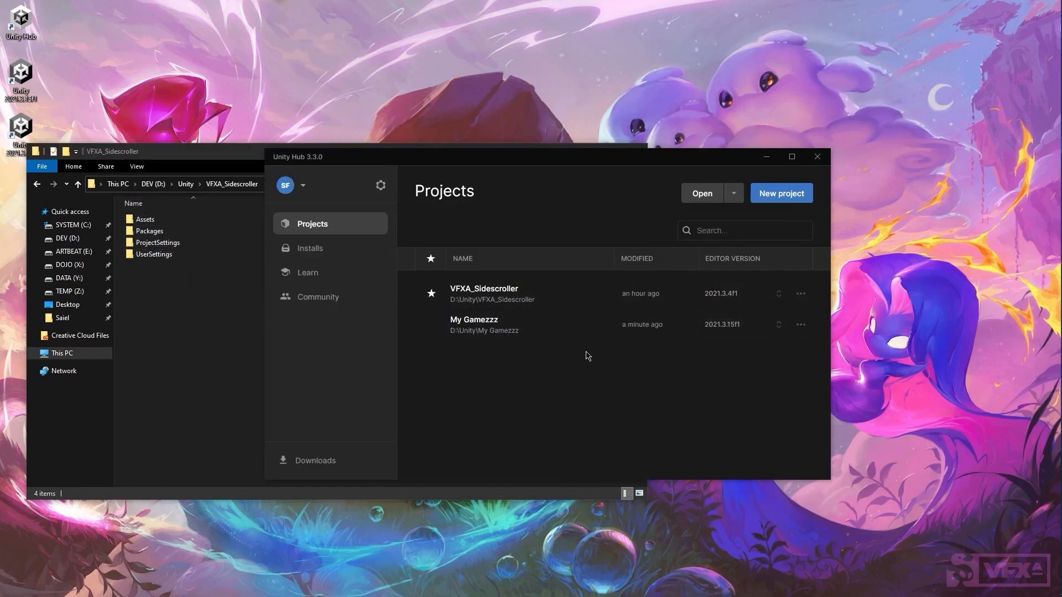
# Step: Launch the VFXA_Sidescroller project from Unity Hub and close File Explorer
pyautogui.click(515, 297)
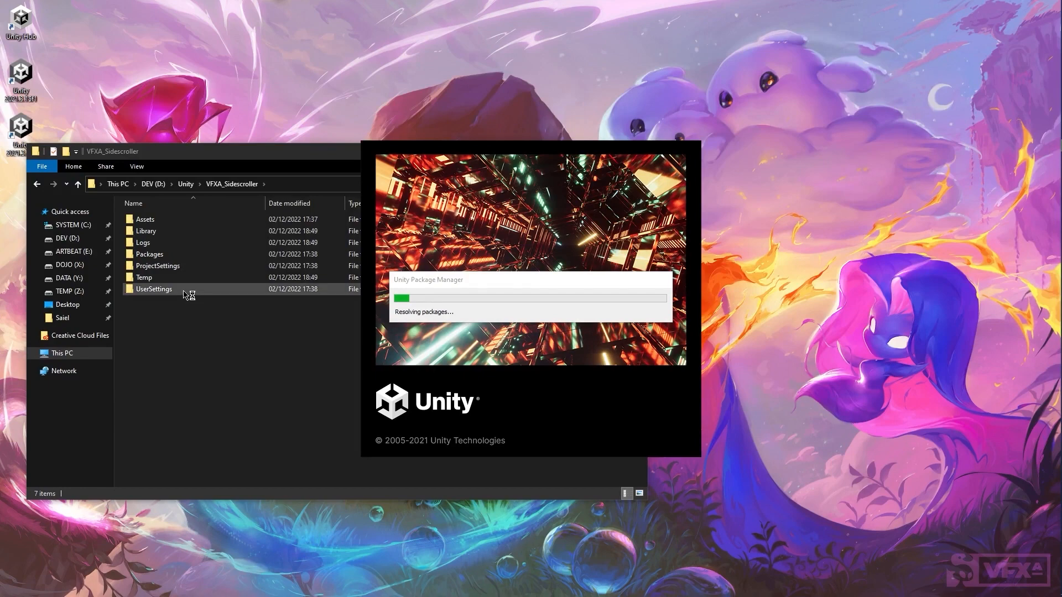
pyautogui.click(266, 361)
pyautogui.click(635, 150)
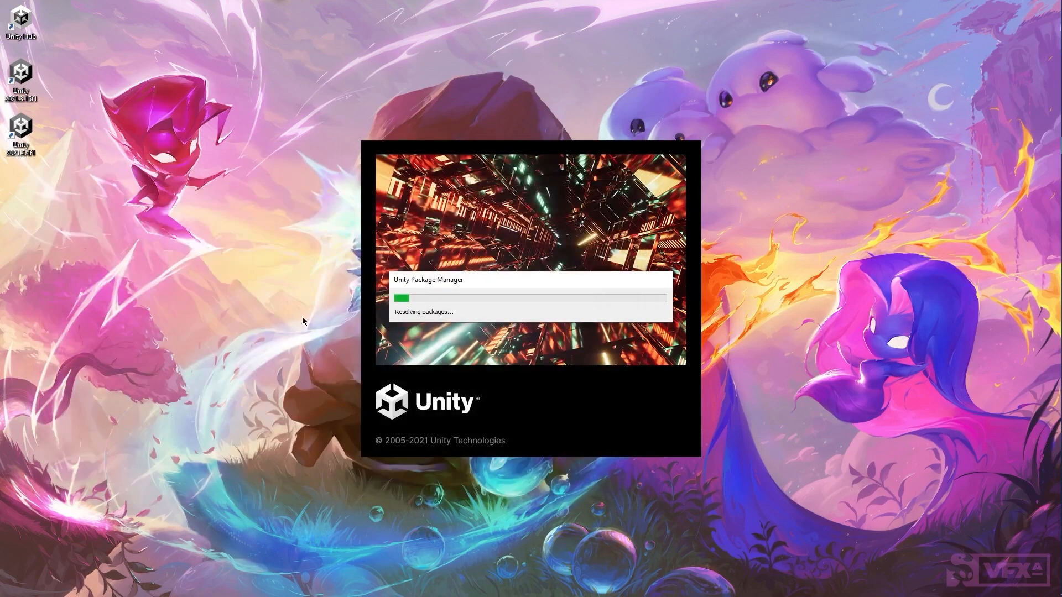
# Step: Delete the two Unity editor desktop shortcuts and relaunch Unity Hub
pyautogui.moveTo(133, 232); pyautogui.dragTo(9, 63)
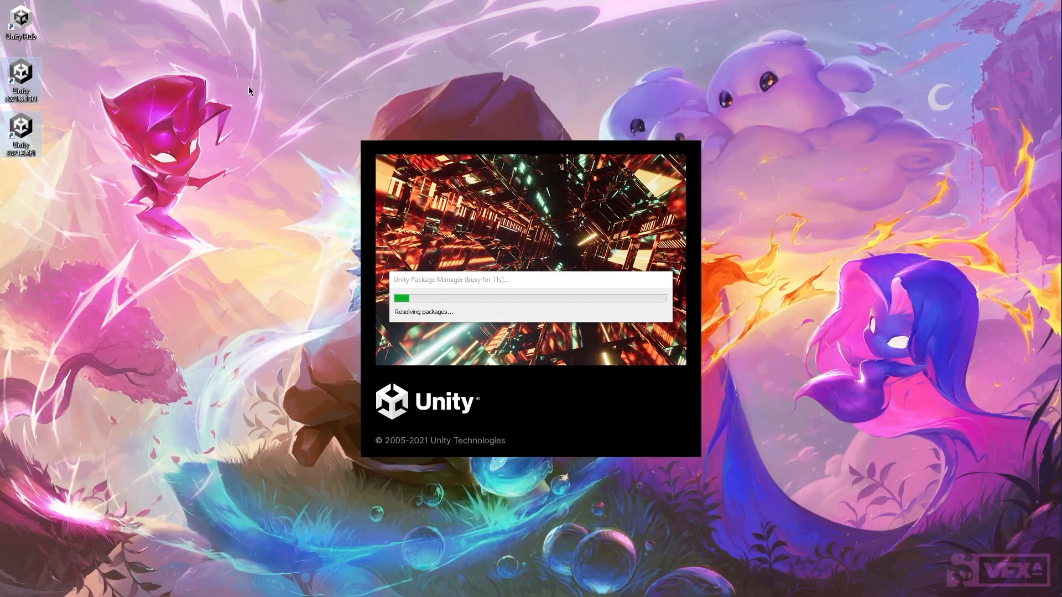
pyautogui.press('Delete')
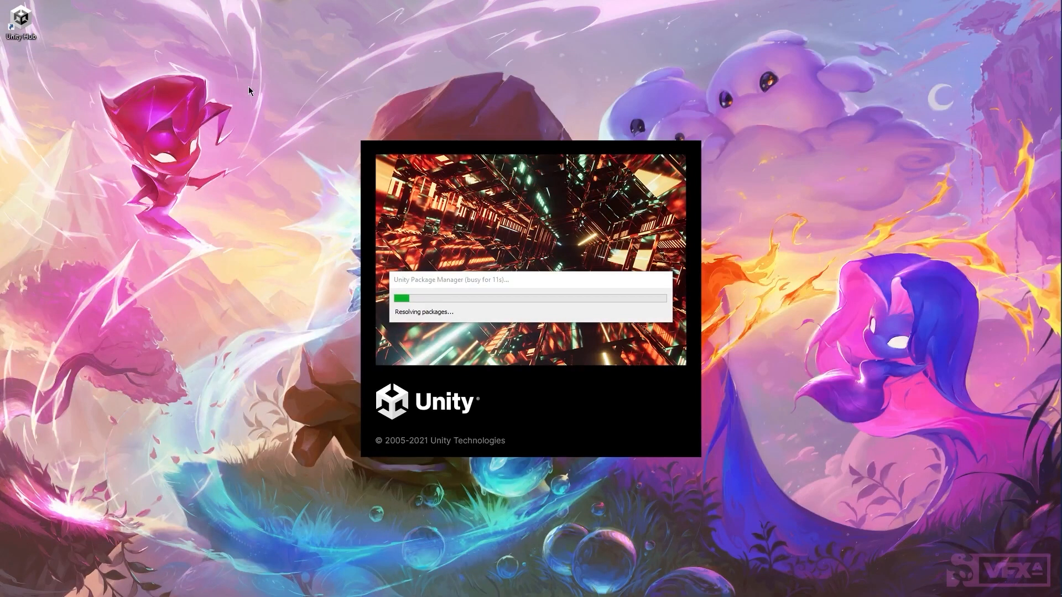
pyautogui.doubleClick(26, 24)
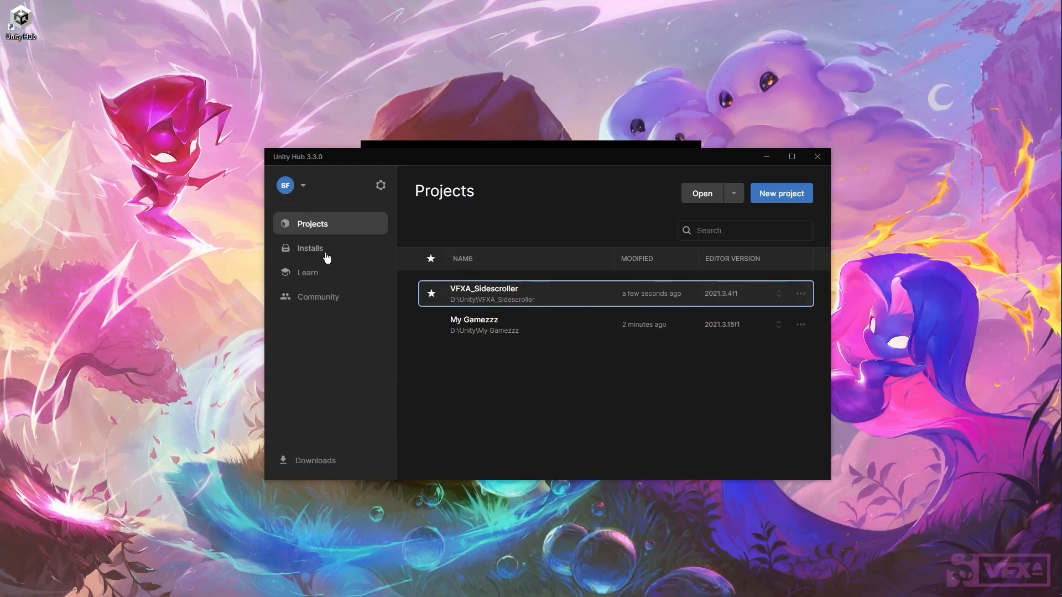
pyautogui.click(326, 256)
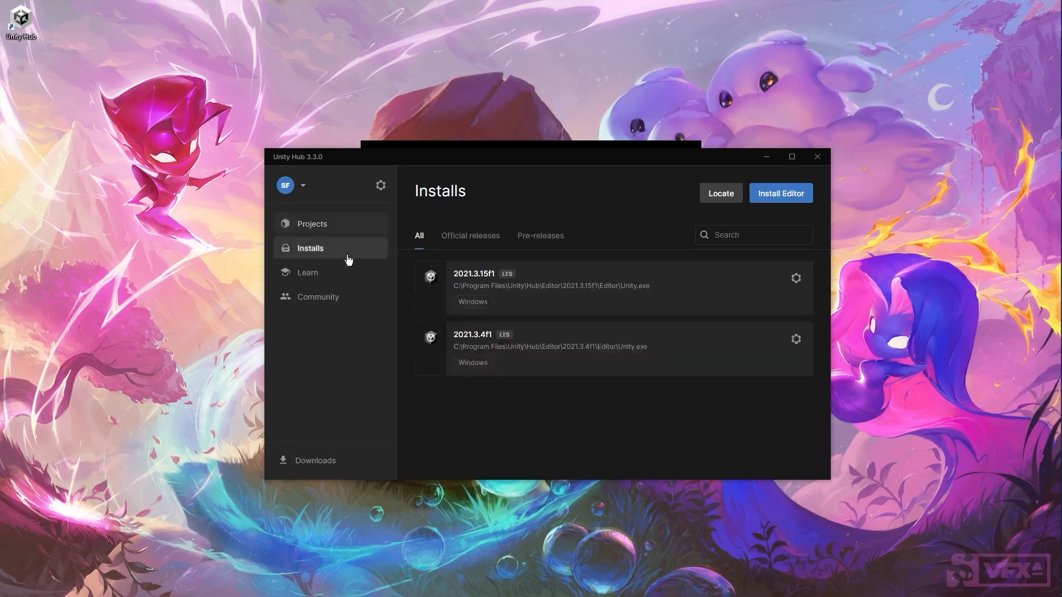
pyautogui.click(332, 227)
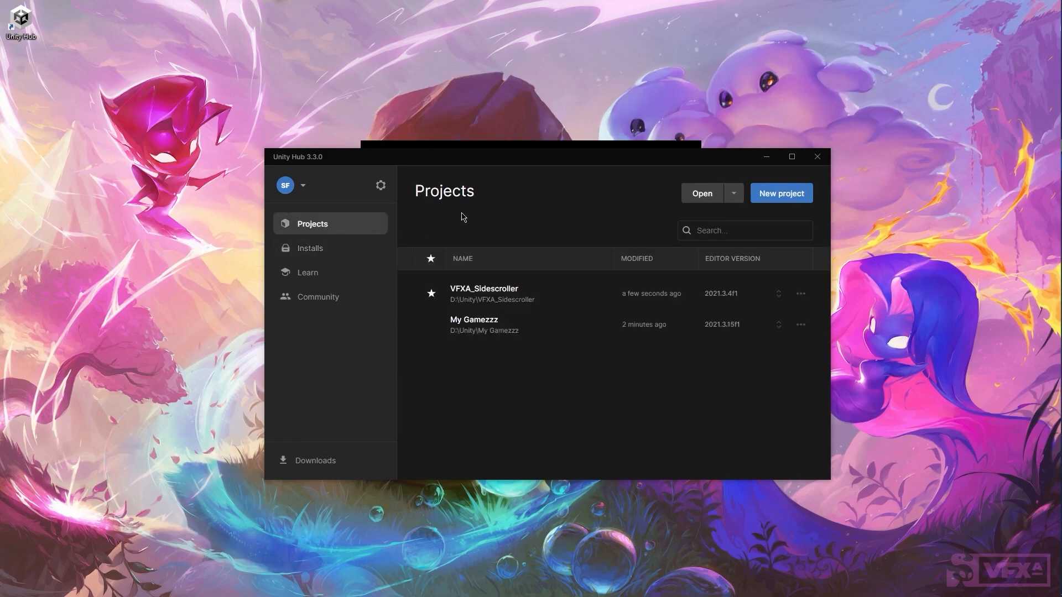
pyautogui.click(776, 203)
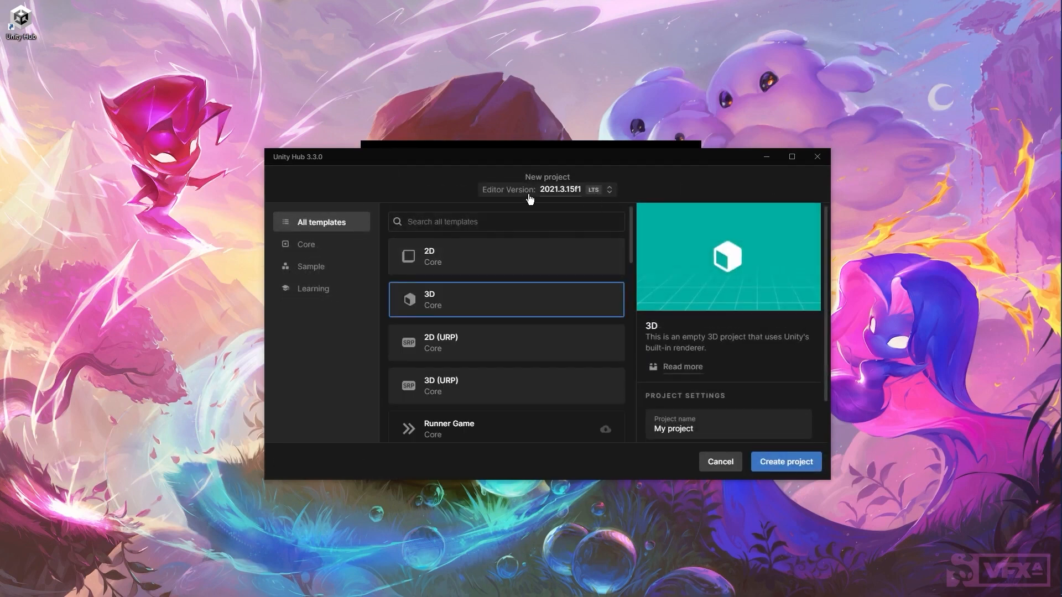
pyautogui.click(585, 194)
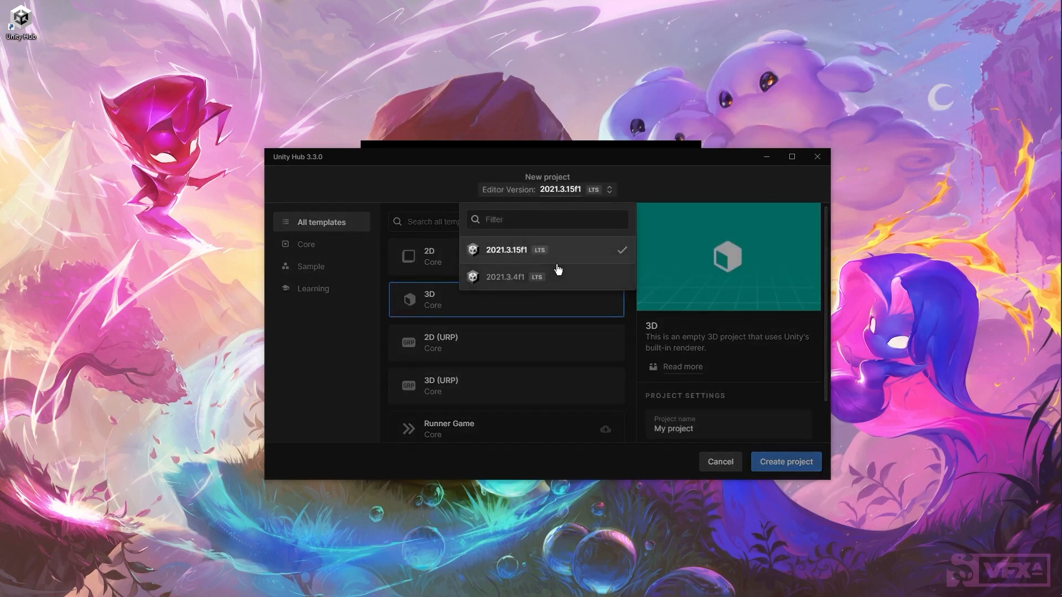
pyautogui.click(657, 187)
pyautogui.click(718, 463)
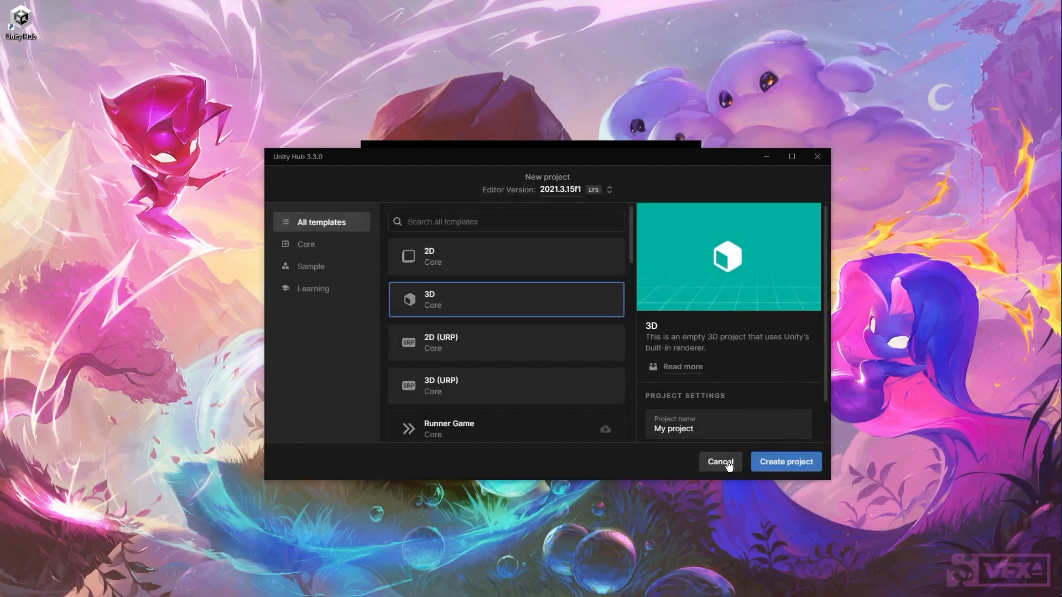
pyautogui.click(817, 156)
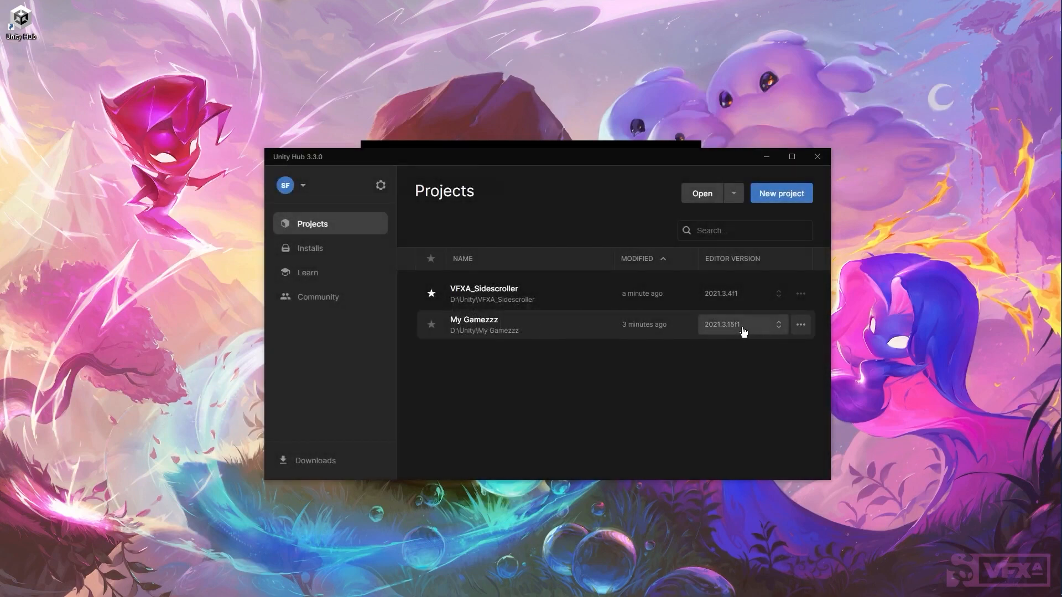
# Step: Cancel the My Gamezzz editor version change and close Unity Hub
pyautogui.click(768, 329)
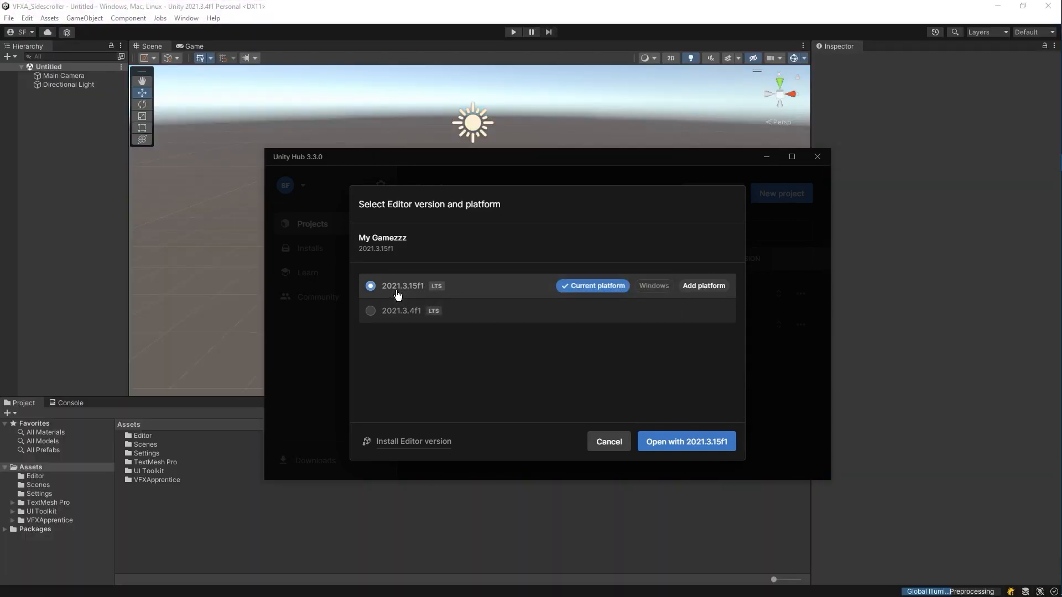
pyautogui.click(608, 442)
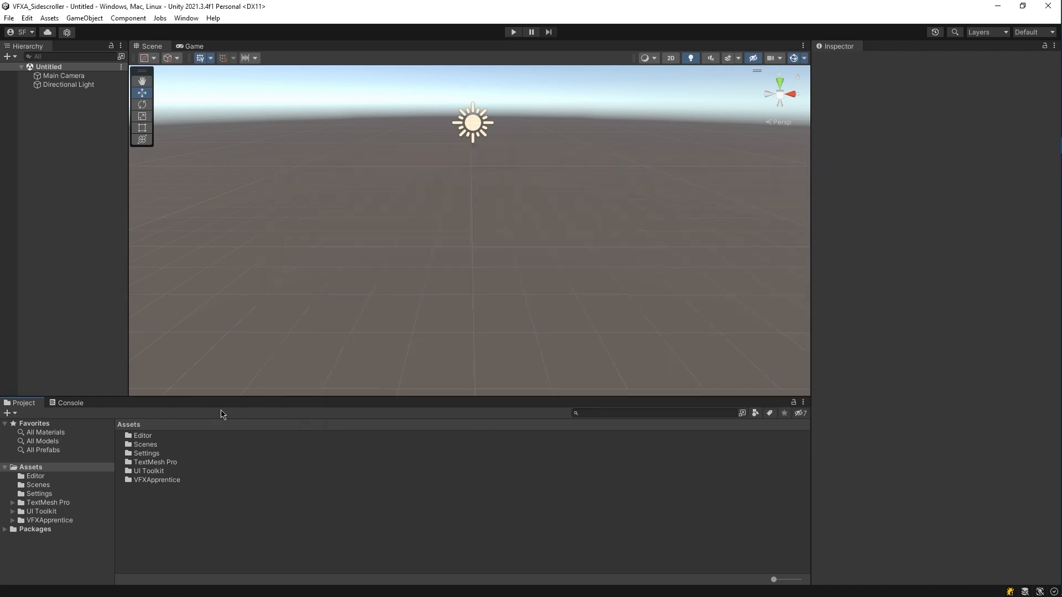
# Step: Open the VFXA_Sidescroller scene from Assets/Scenes and fly the Scene view back to show the level
pyautogui.doubleClick(157, 445)
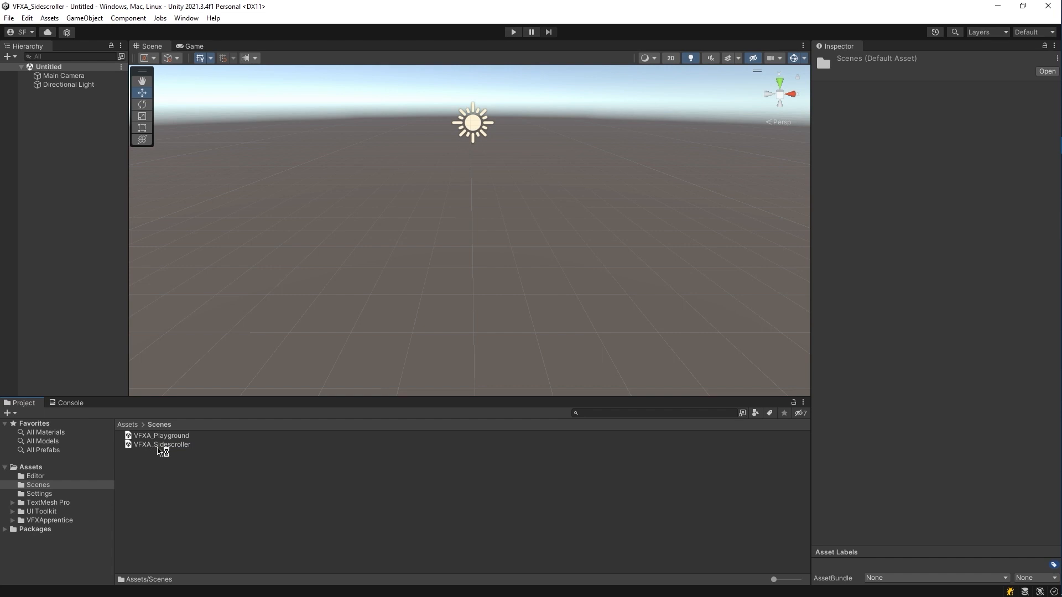
pyautogui.doubleClick(158, 446)
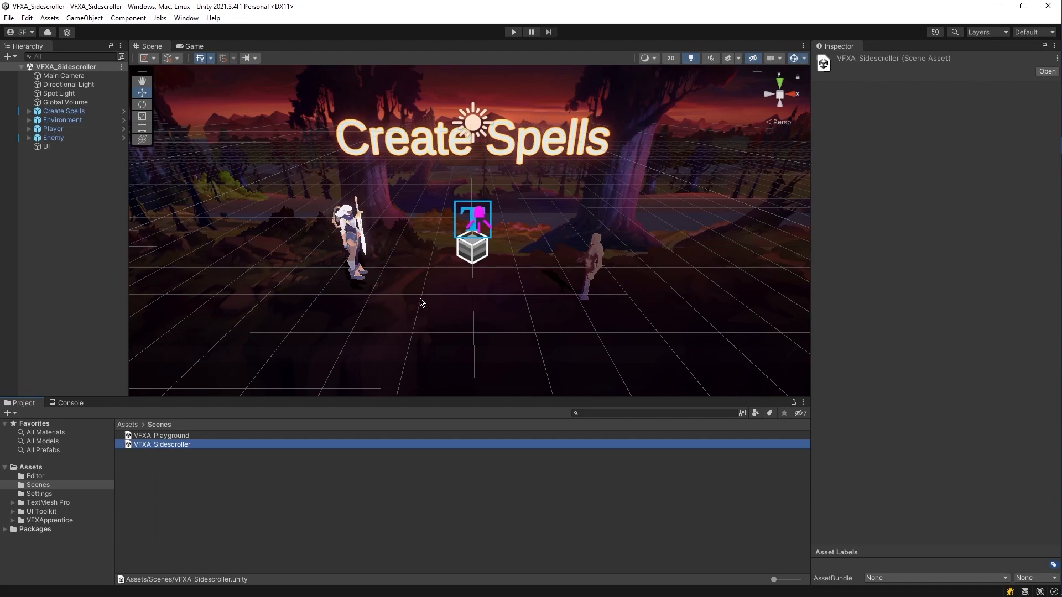
pyautogui.moveTo(415, 308)
pyautogui.mouseDown(button='right')
pyautogui.moveTo(288, 261)
pyautogui.moveTo(481, 282)
pyautogui.moveTo(494, 313)
pyautogui.moveTo(505, 310)
pyautogui.moveTo(505, 293)
pyautogui.moveTo(419, 292)
pyautogui.mouseUp(button='right')
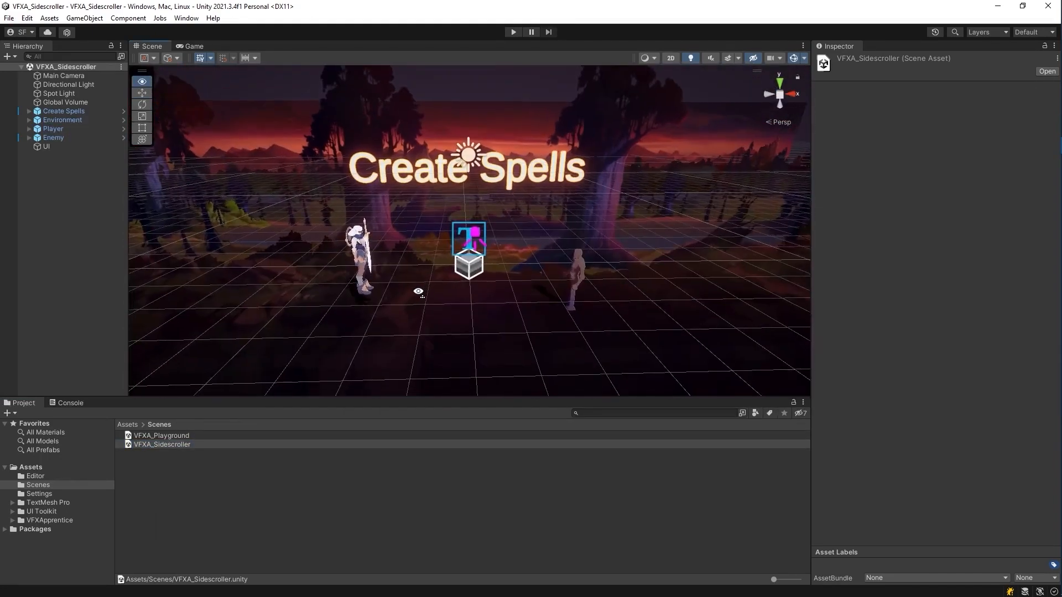
pyautogui.click(50, 520)
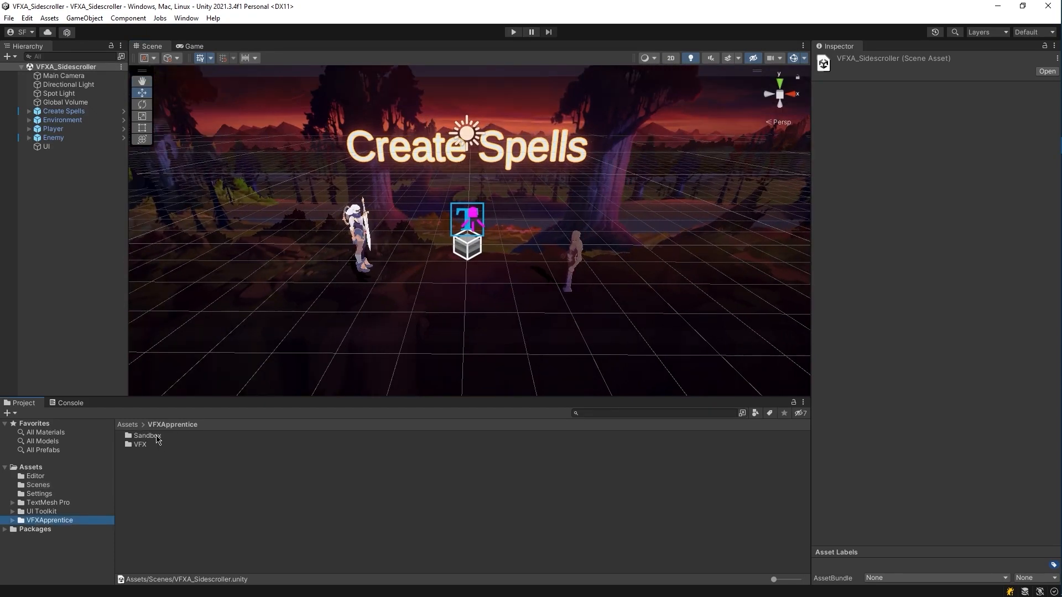
pyautogui.click(27, 18)
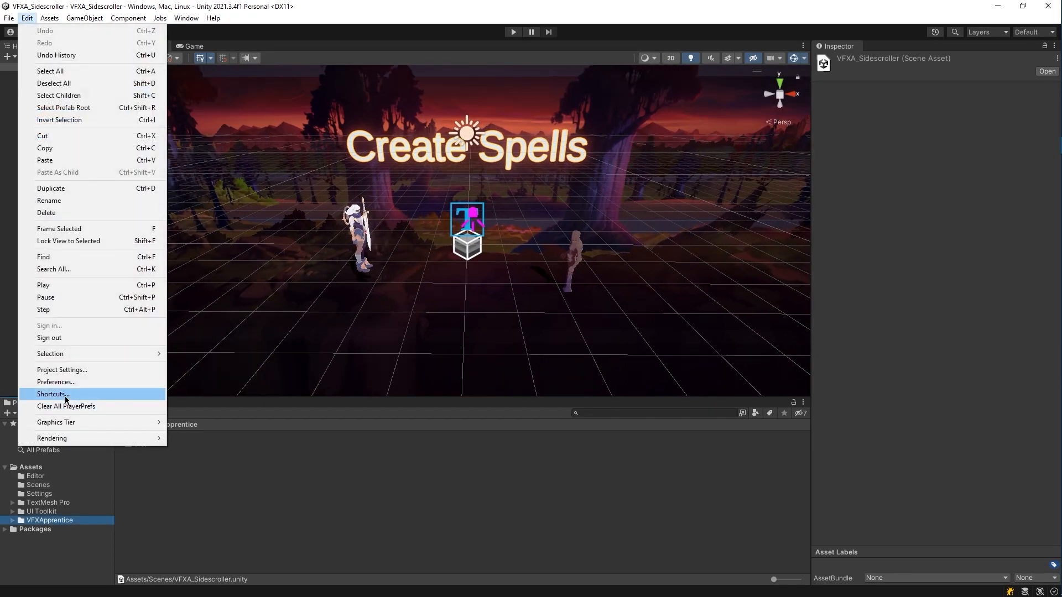
# Step: Set Microsoft Visual Studio 2019 as the external script editor and regenerate project files
pyautogui.click(65, 387)
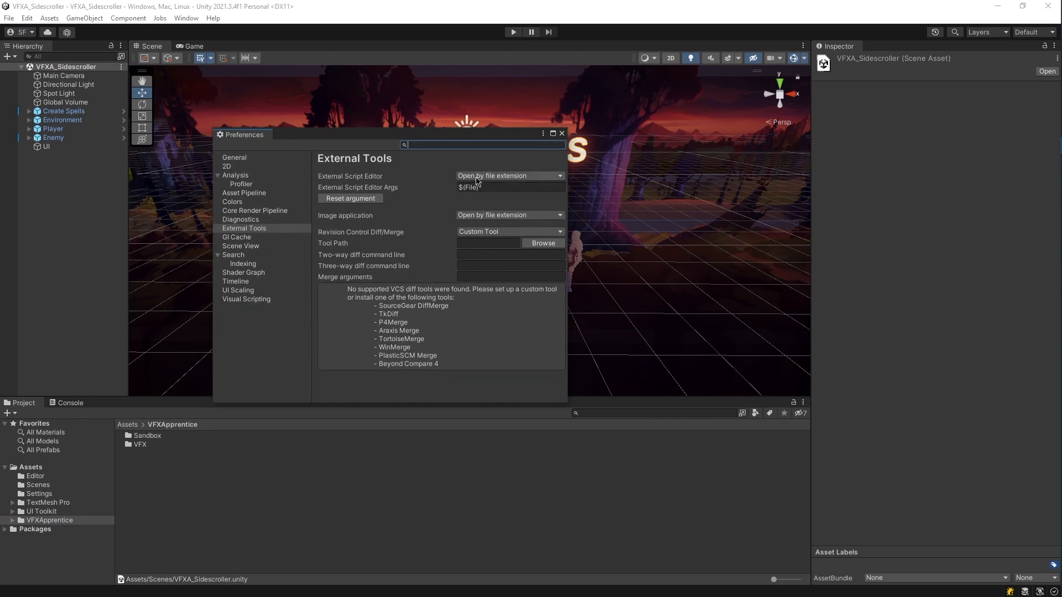
pyautogui.click(476, 177)
pyautogui.click(511, 202)
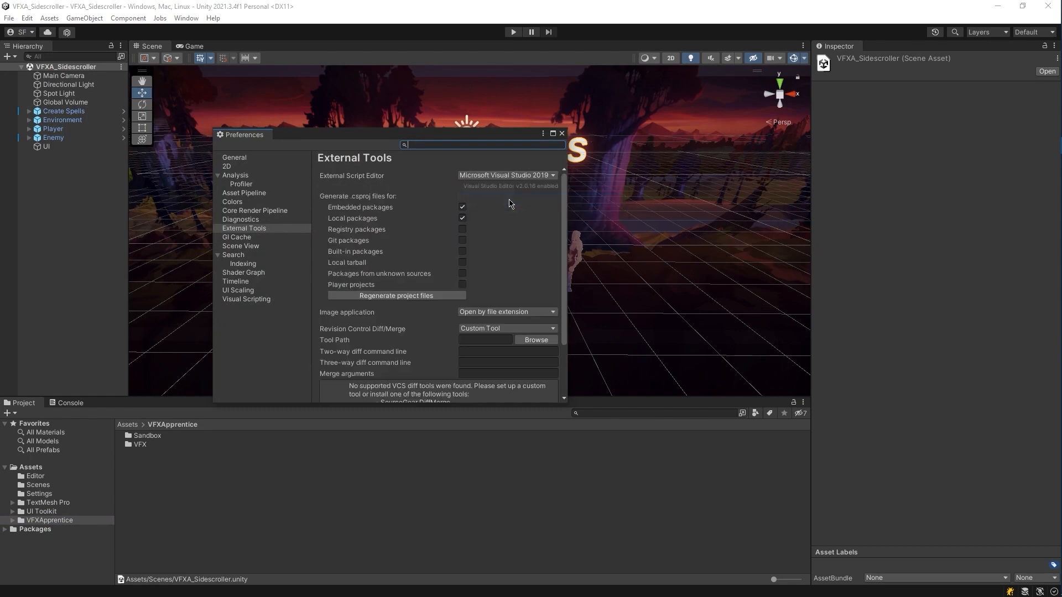
pyautogui.click(388, 297)
pyautogui.click(561, 134)
# Step: Browse to the Sandbox/Gameplay/Scripts/Utility folder in the Project window
pyautogui.doubleClick(148, 436)
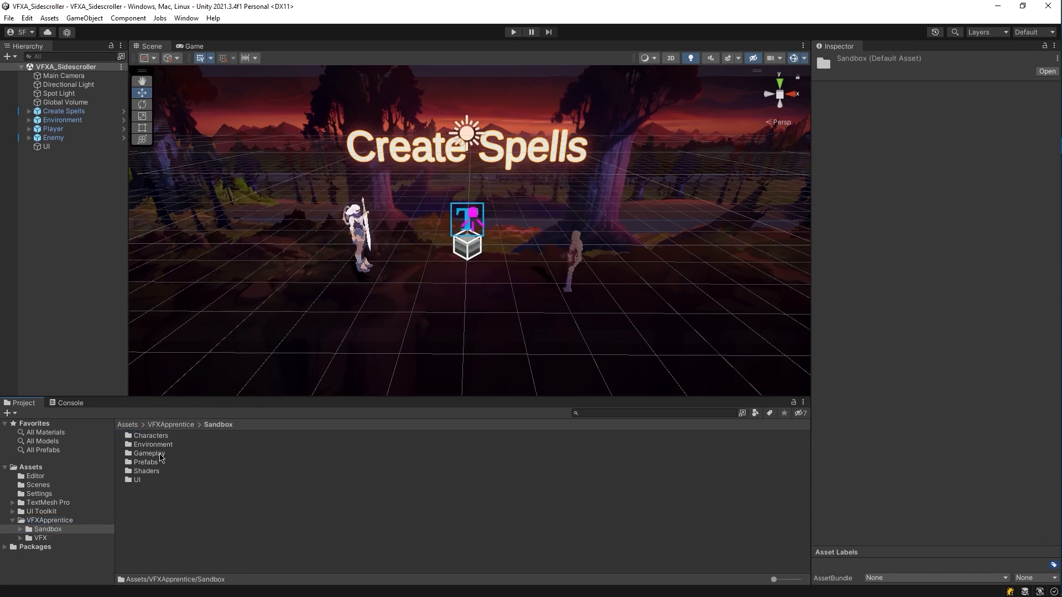
pyautogui.doubleClick(149, 454)
pyautogui.doubleClick(145, 454)
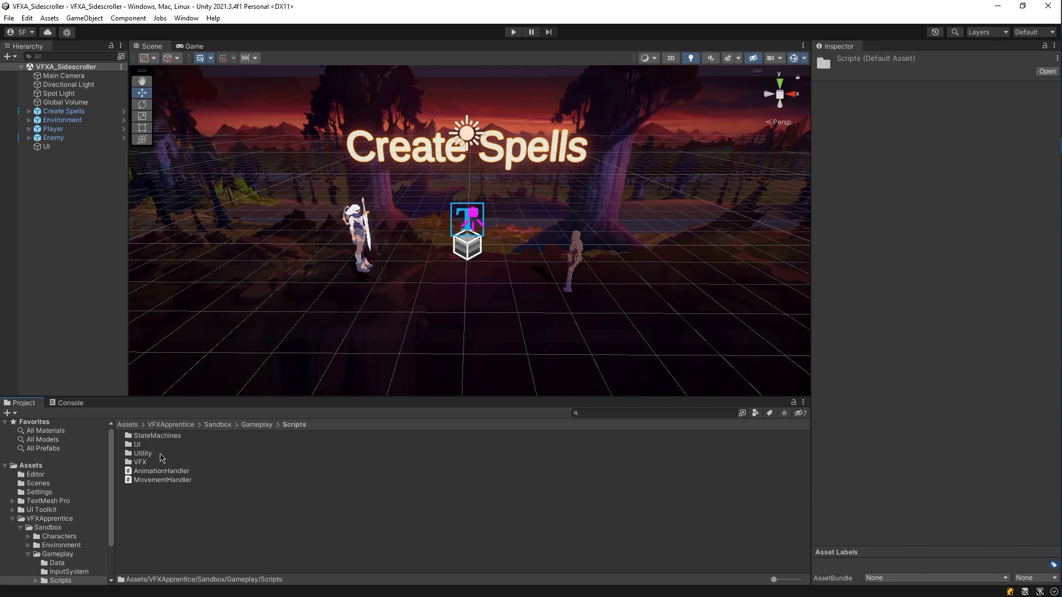
pyautogui.doubleClick(163, 455)
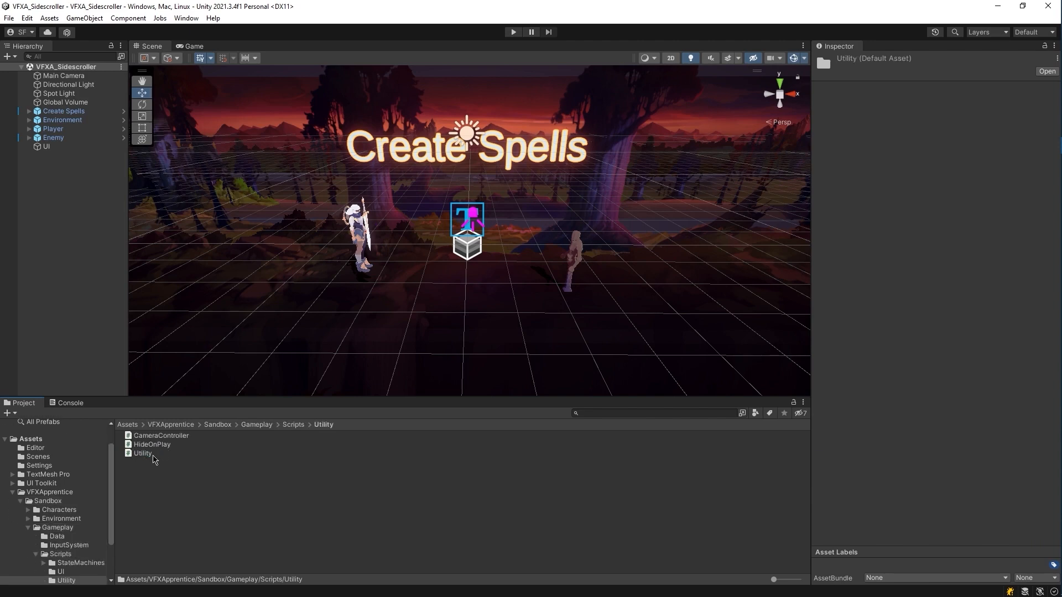
# Step: Open the Utility script in Visual Studio, then enter Play mode with Ctrl+P
pyautogui.click(155, 458)
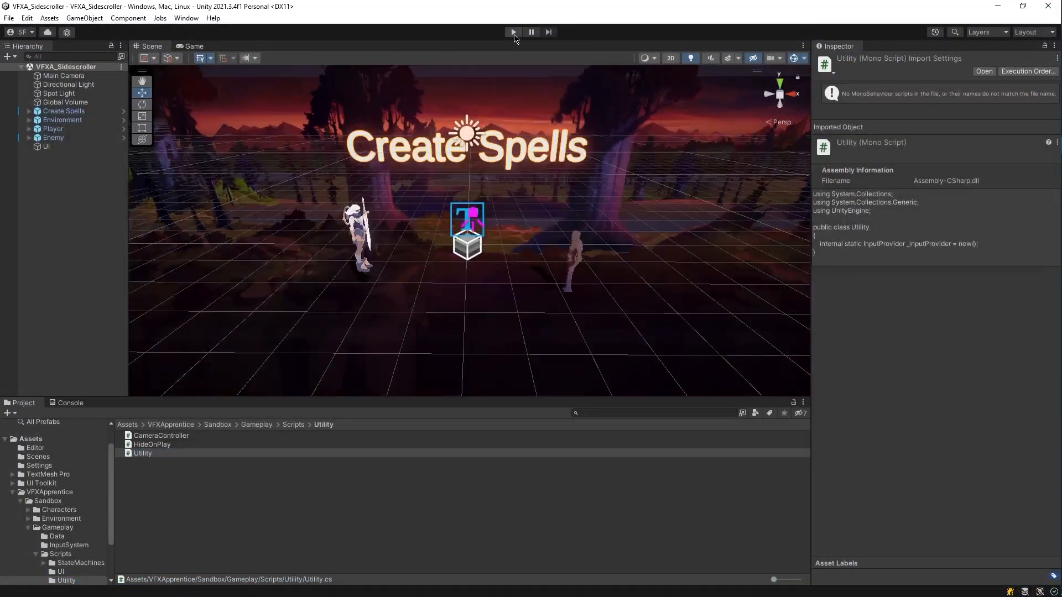
pyautogui.hotkey('ctrl', 'p')
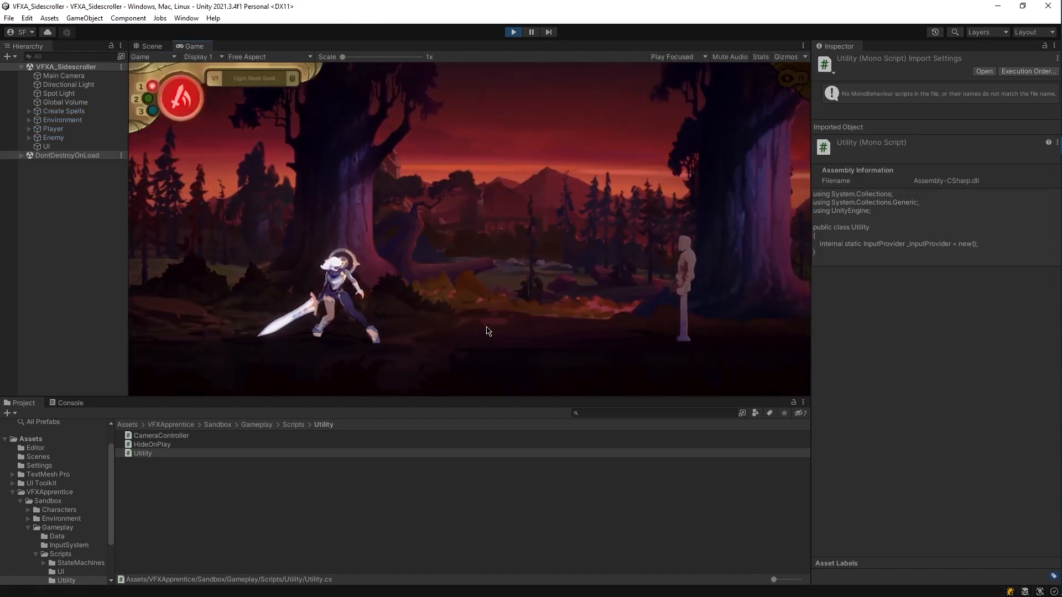
# Step: Cast Light Slash, Magic Missile and Healing Spell in turn, then walk the character right
pyautogui.press('a')
pyautogui.press('d')
pyautogui.click(509, 332)
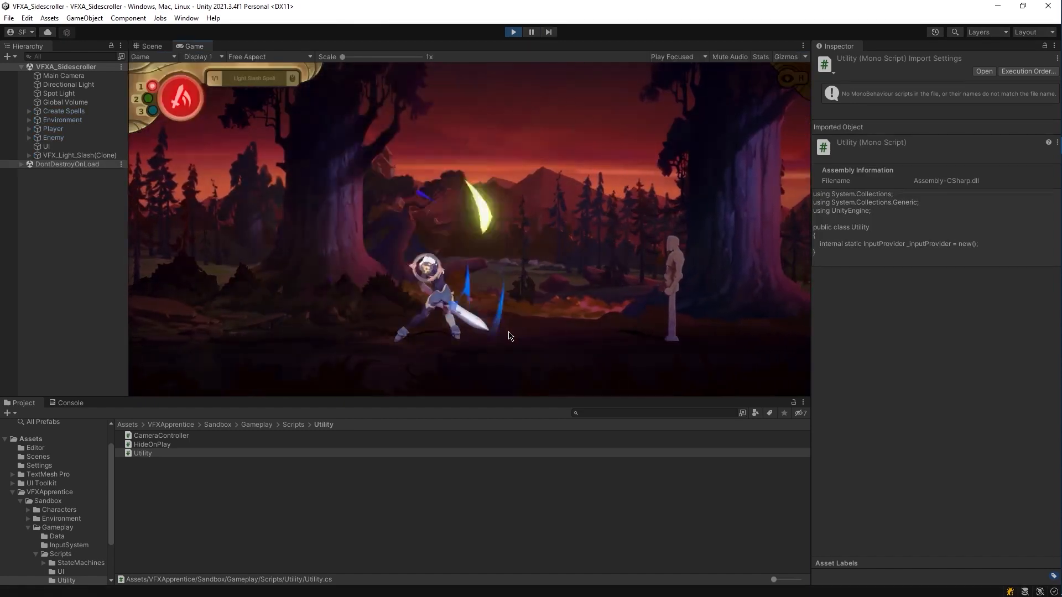
pyautogui.press('2')
pyautogui.click(509, 334)
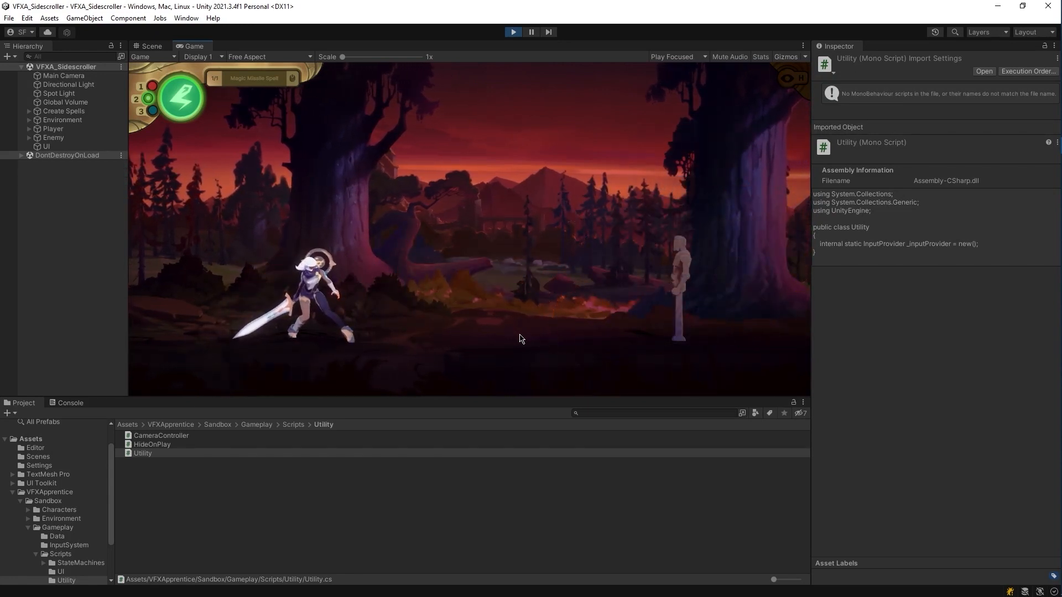
pyautogui.press('3')
pyautogui.click(523, 338)
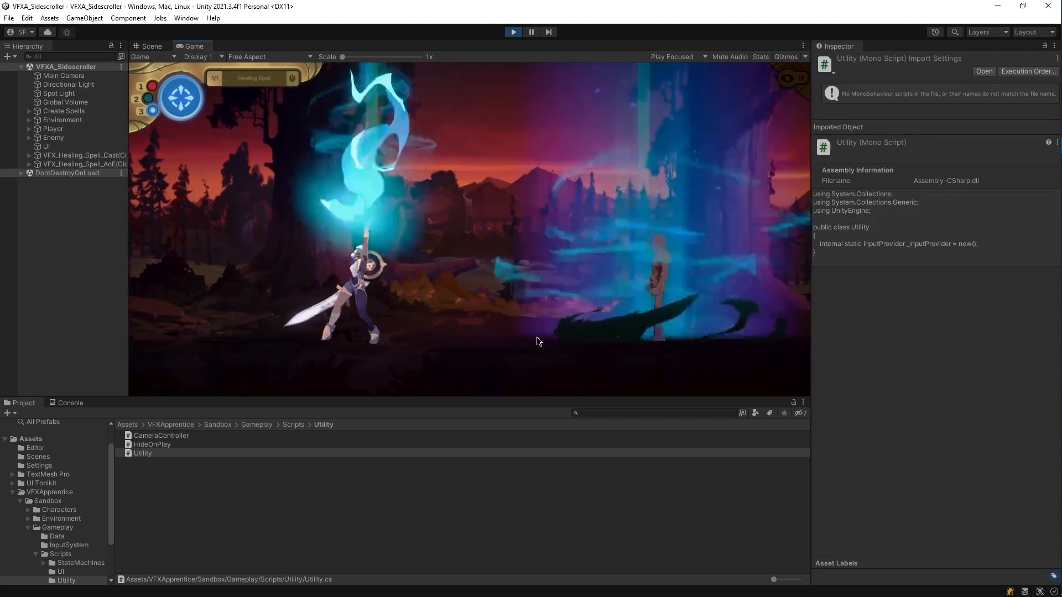
pyautogui.press('d')
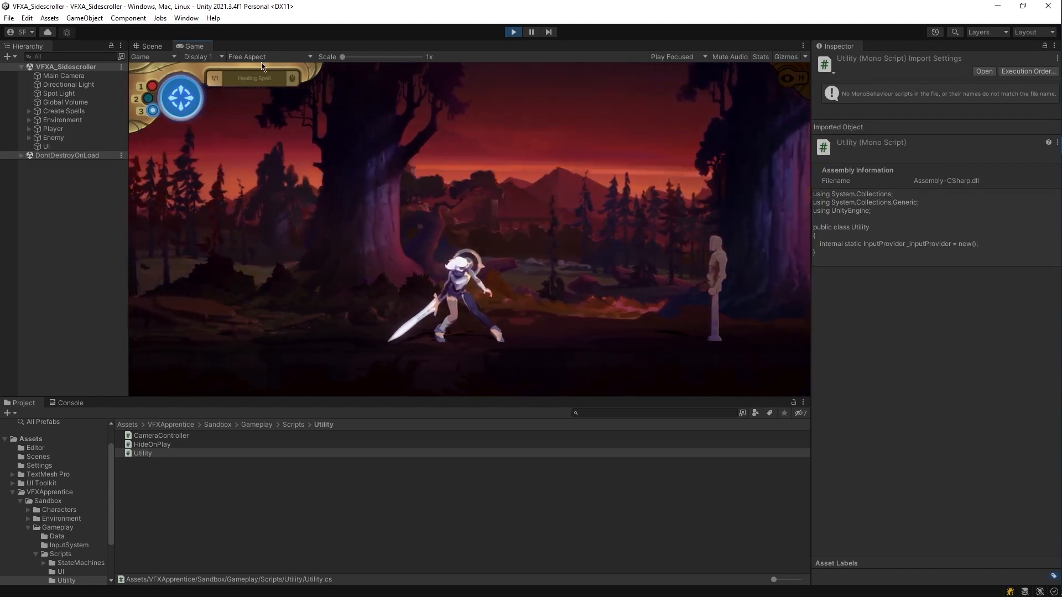
# Step: Dock the Game view beside the Project panel and set it to 16:9 aspect
pyautogui.moveTo(205, 50); pyautogui.dragTo(725, 529)
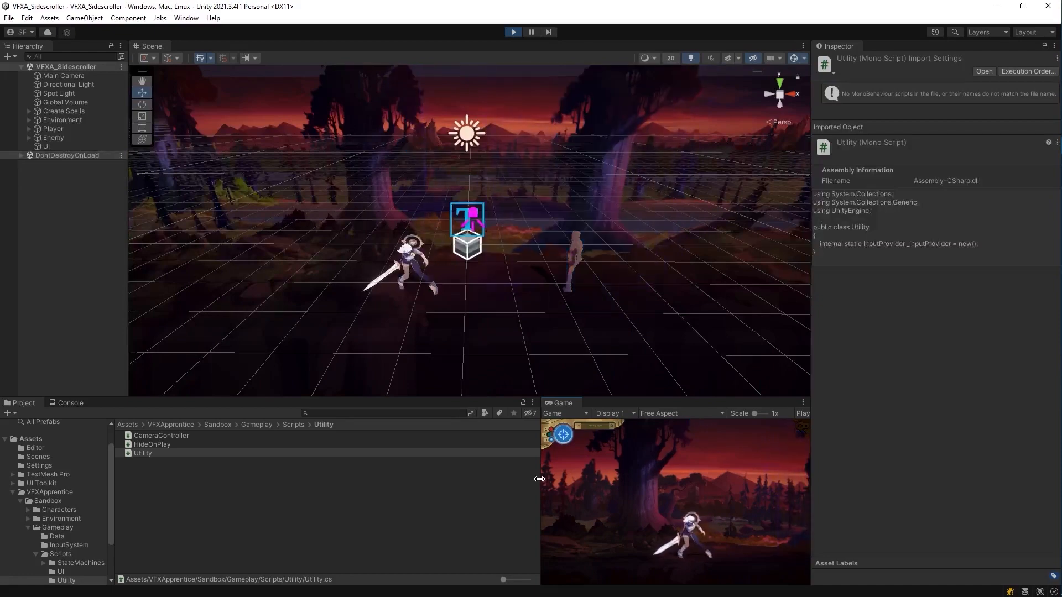
pyautogui.click(566, 413)
pyautogui.click(553, 472)
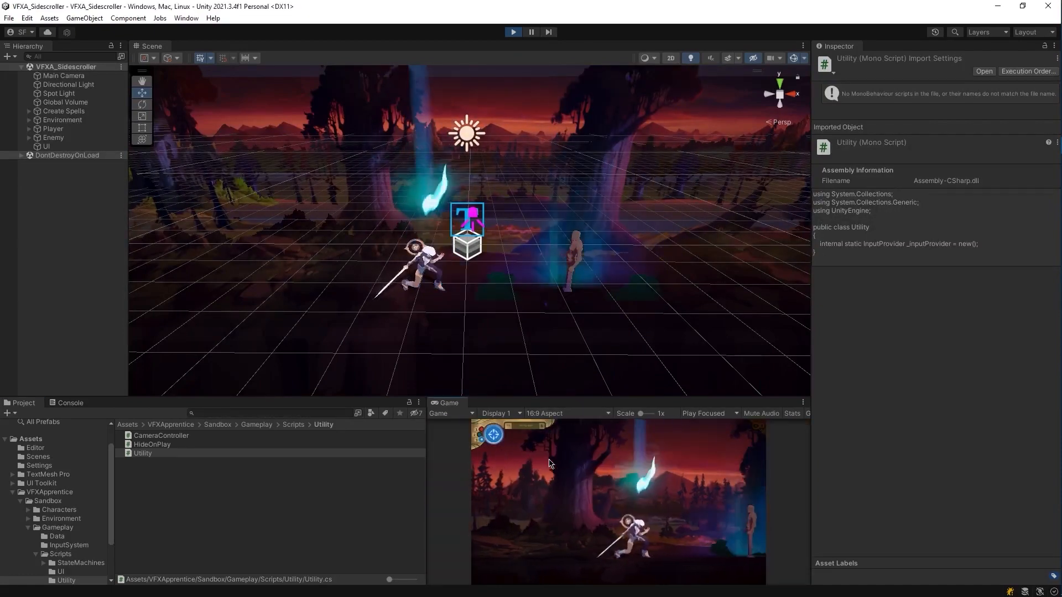
pyautogui.moveTo(430, 486); pyautogui.dragTo(508, 480)
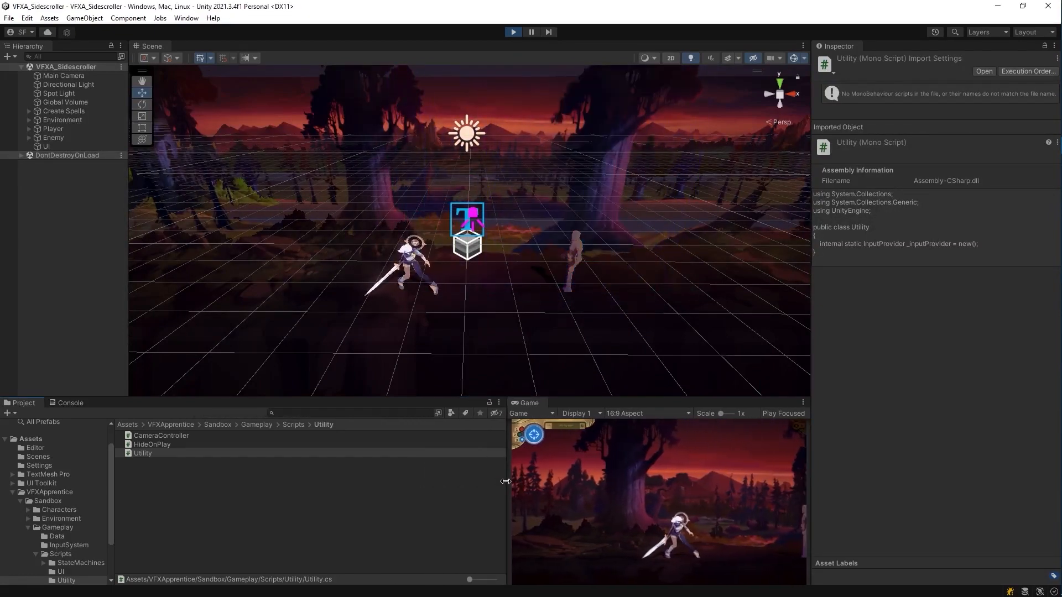
# Step: While playing, select the Enemy dummy and move it left toward the character
pyautogui.click(690, 547)
pyautogui.press('a')
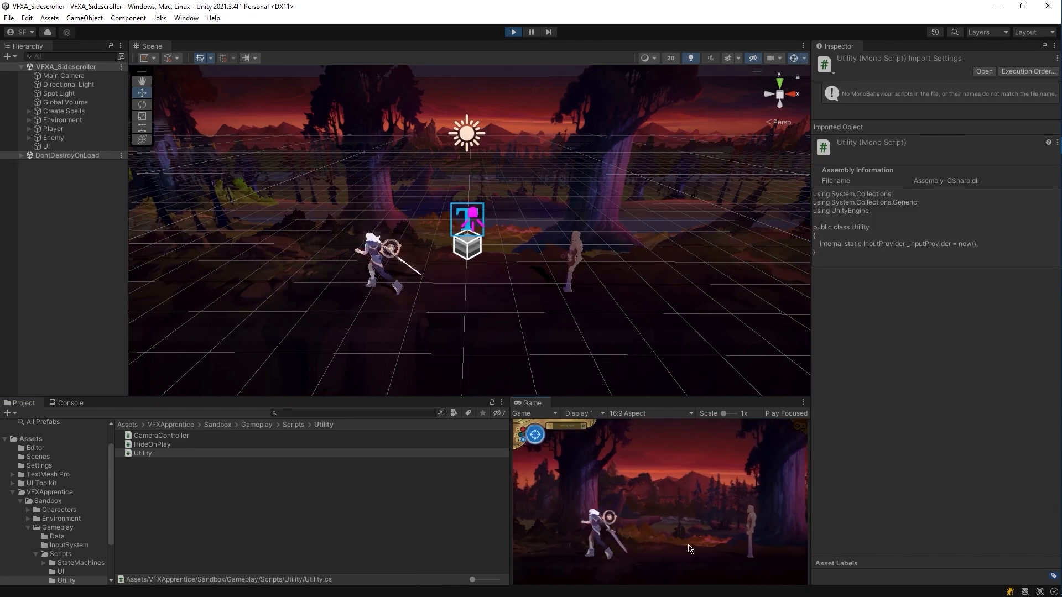
pyautogui.press('d')
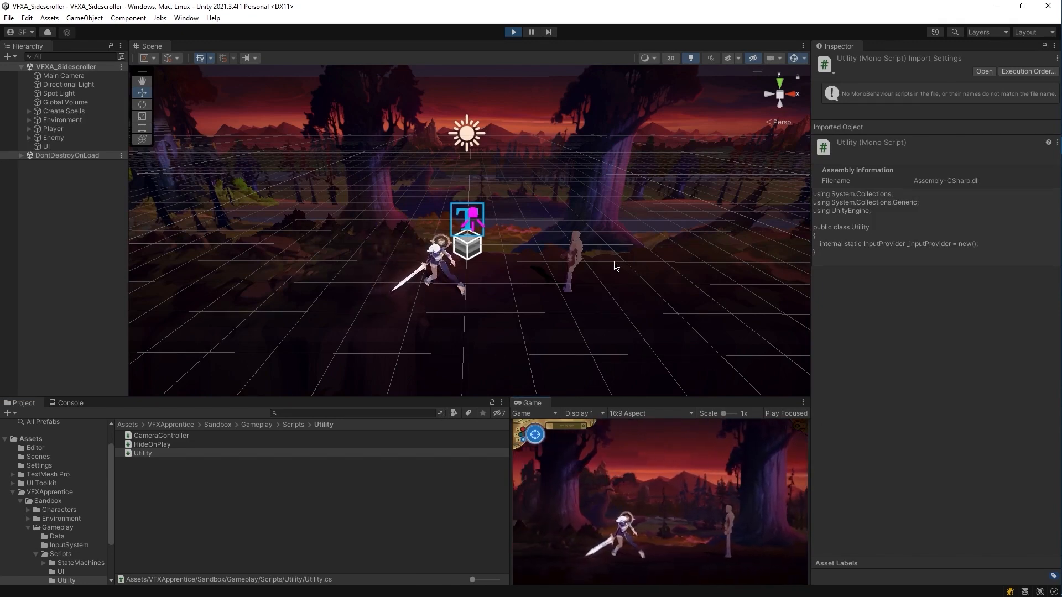
pyautogui.click(571, 294)
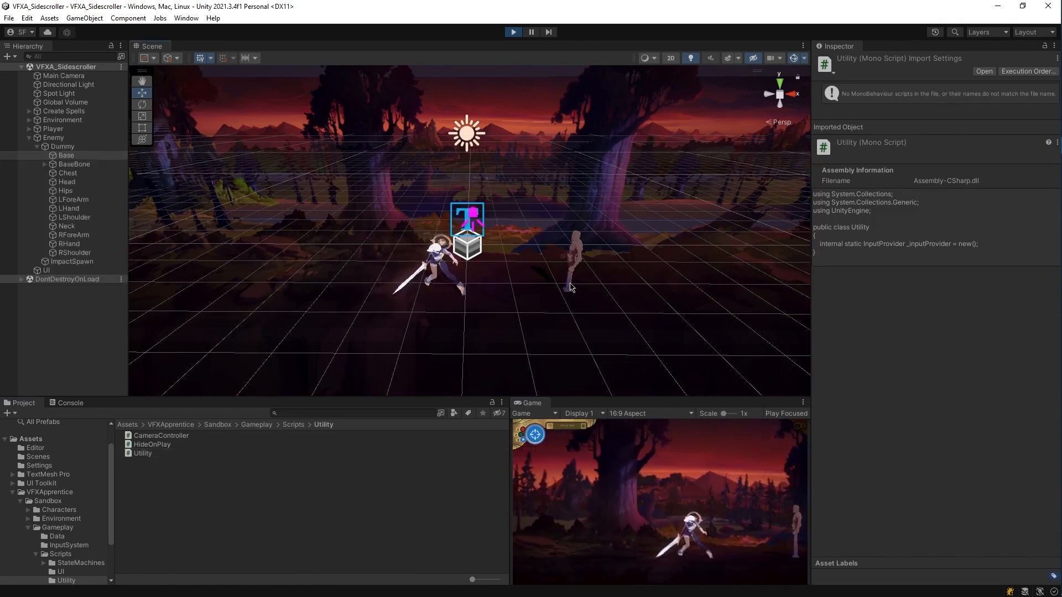
pyautogui.click(37, 140)
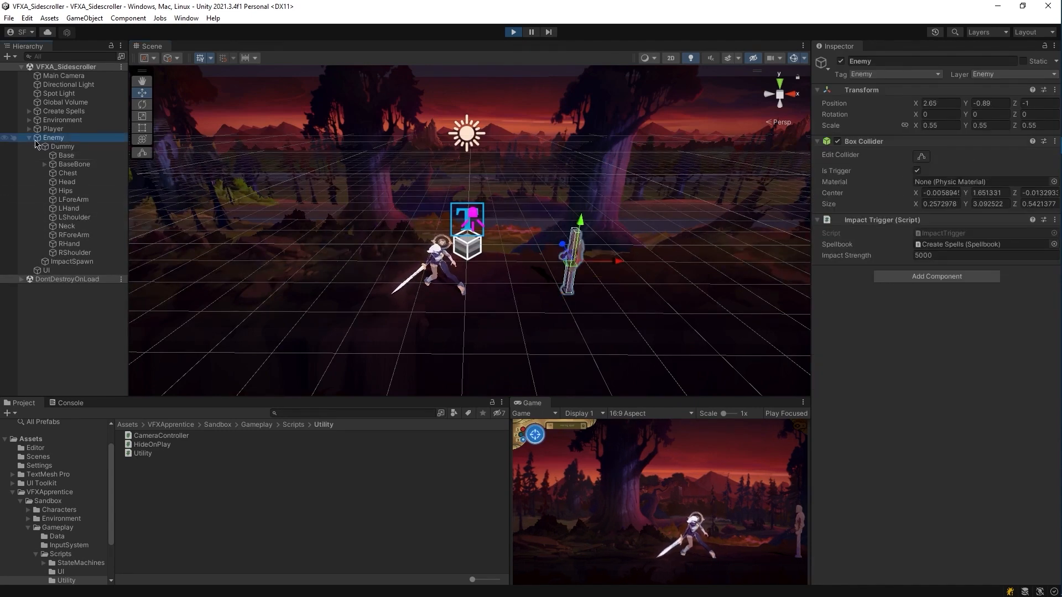
pyautogui.click(30, 138)
pyautogui.moveTo(620, 264); pyautogui.dragTo(526, 261)
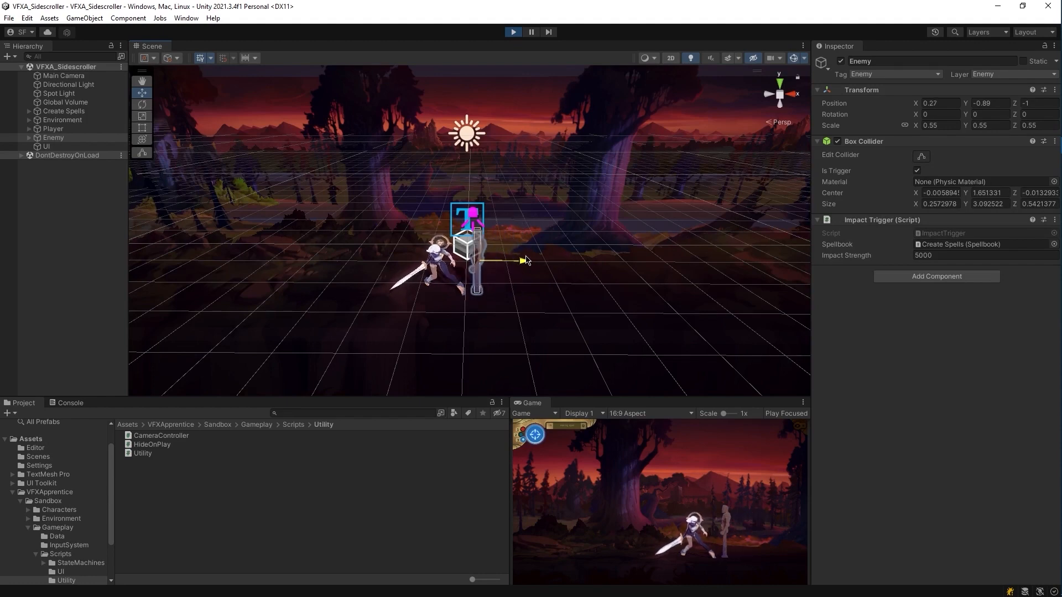
# Step: Cast Light Slash at the dummy, then stop Play mode
pyautogui.click(532, 404)
pyautogui.press('1')
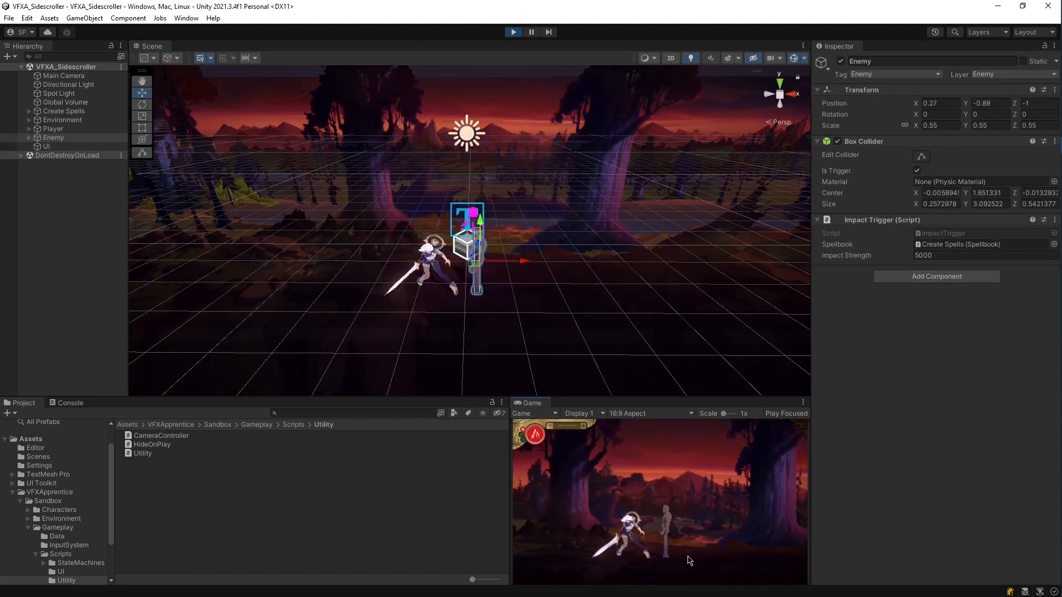
pyautogui.click(688, 557)
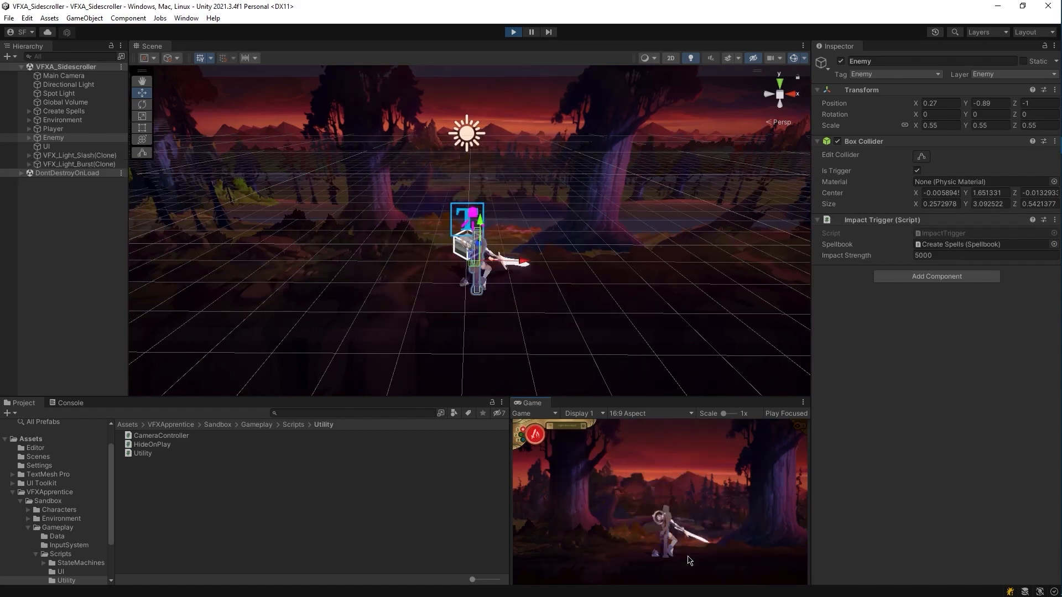
pyautogui.press('d')
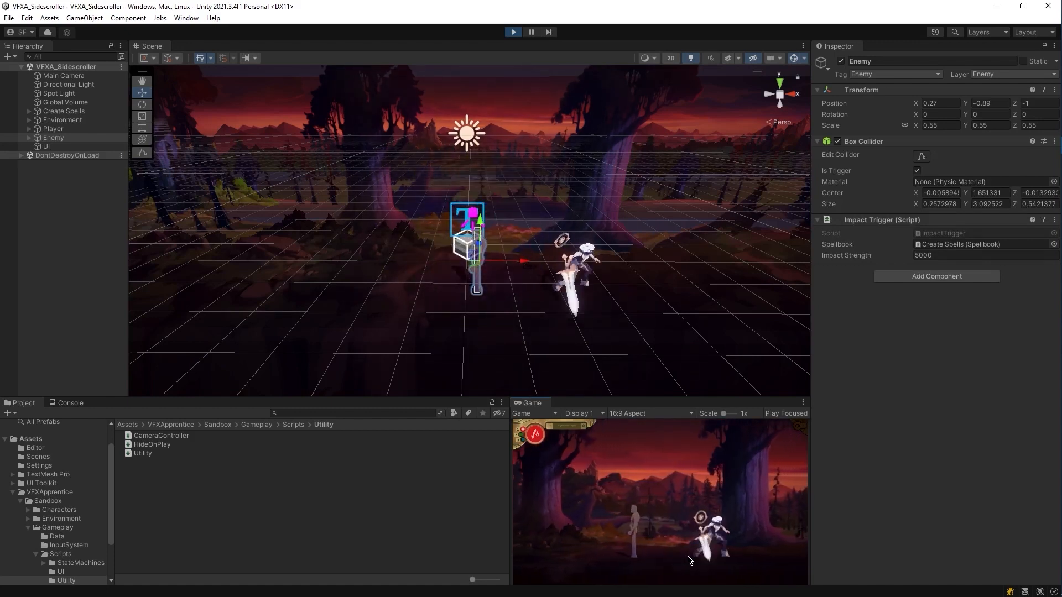
pyautogui.press('a')
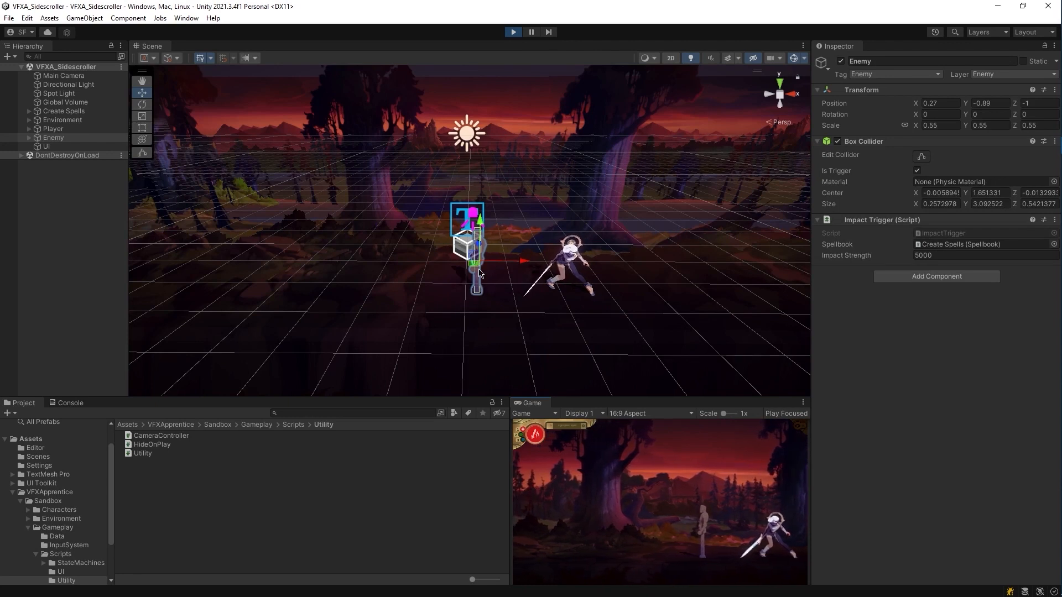
pyautogui.hotkey('ctrl', 'p')
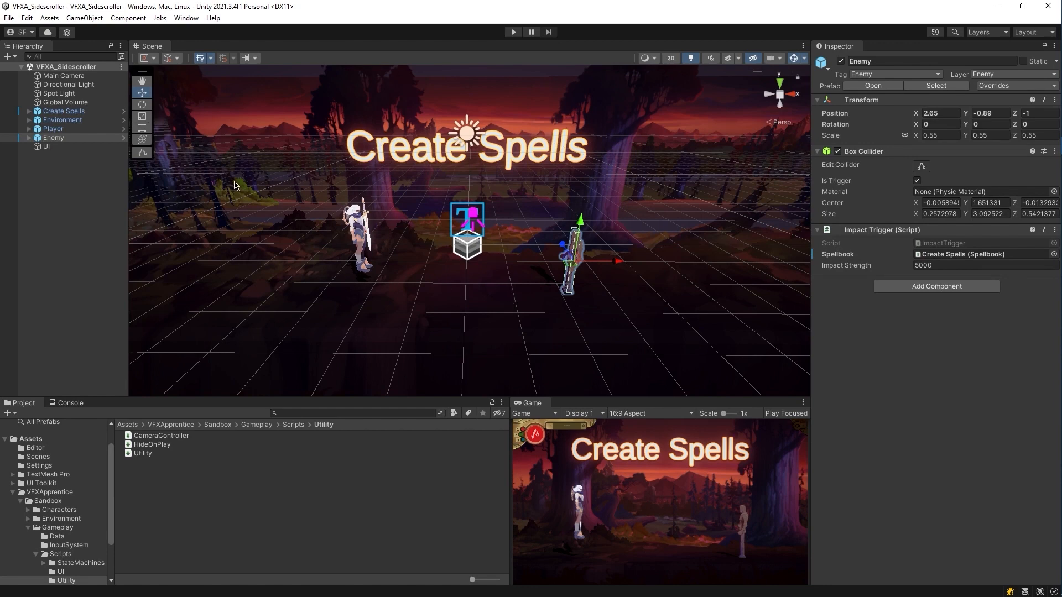
# Step: Change the Playmode tint in Preferences > Colors to light blue (70A1FF)
pyautogui.click(27, 18)
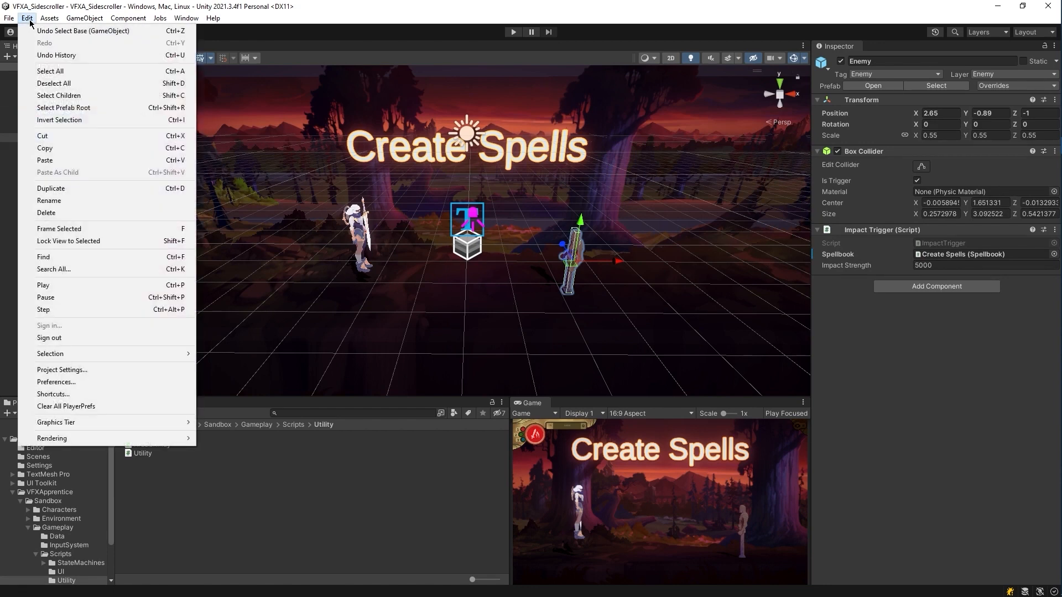
pyautogui.click(74, 383)
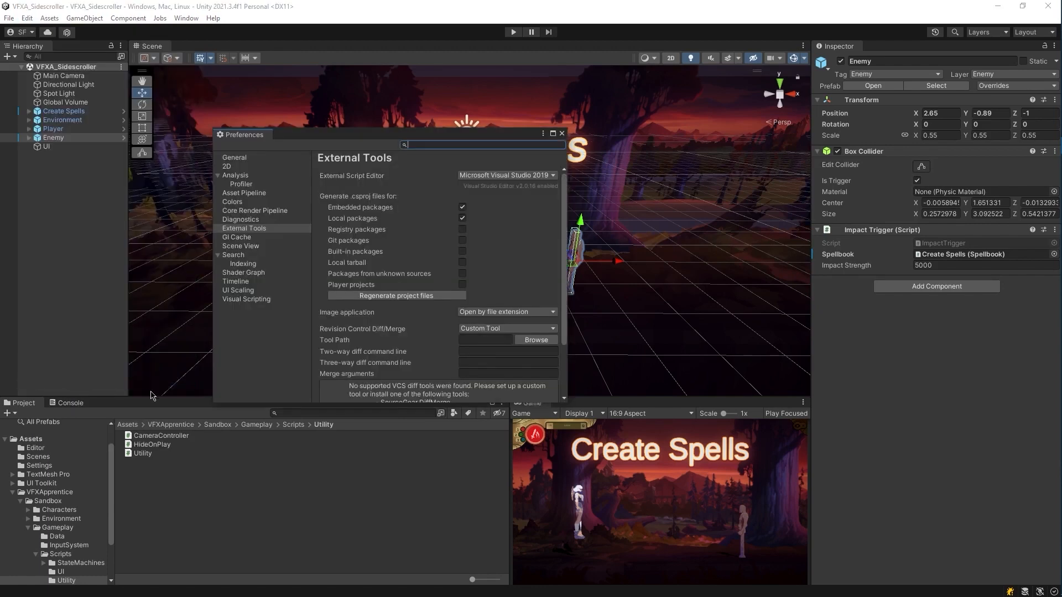
pyautogui.click(232, 202)
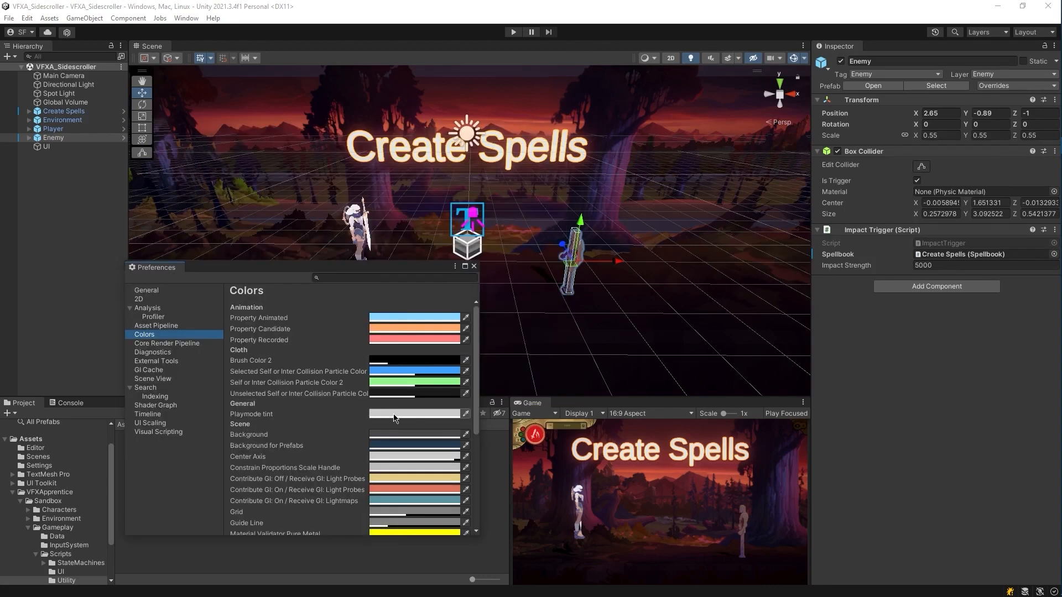
pyautogui.click(513, 32)
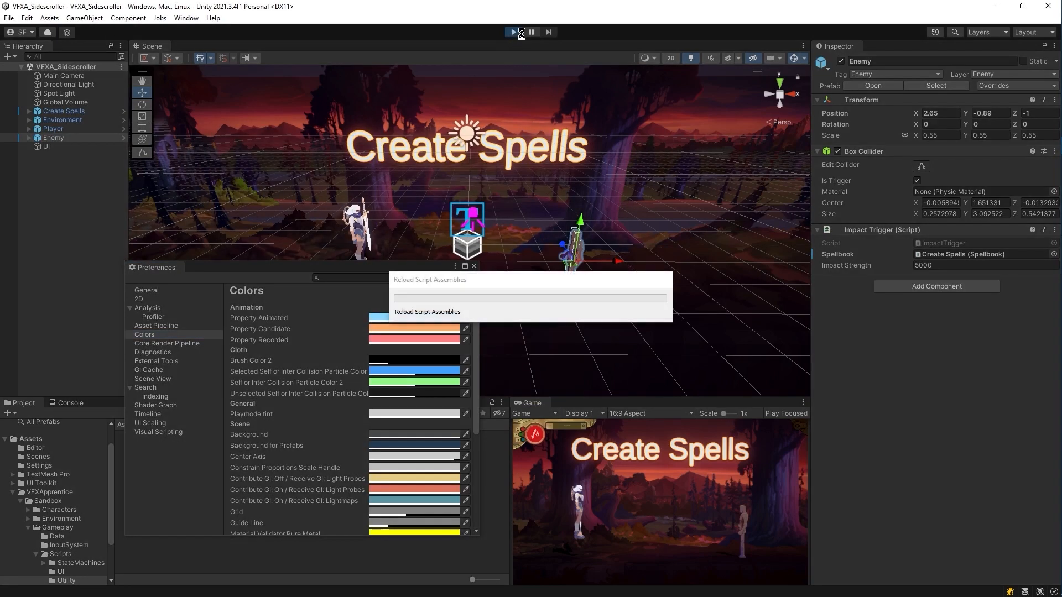
pyautogui.click(423, 414)
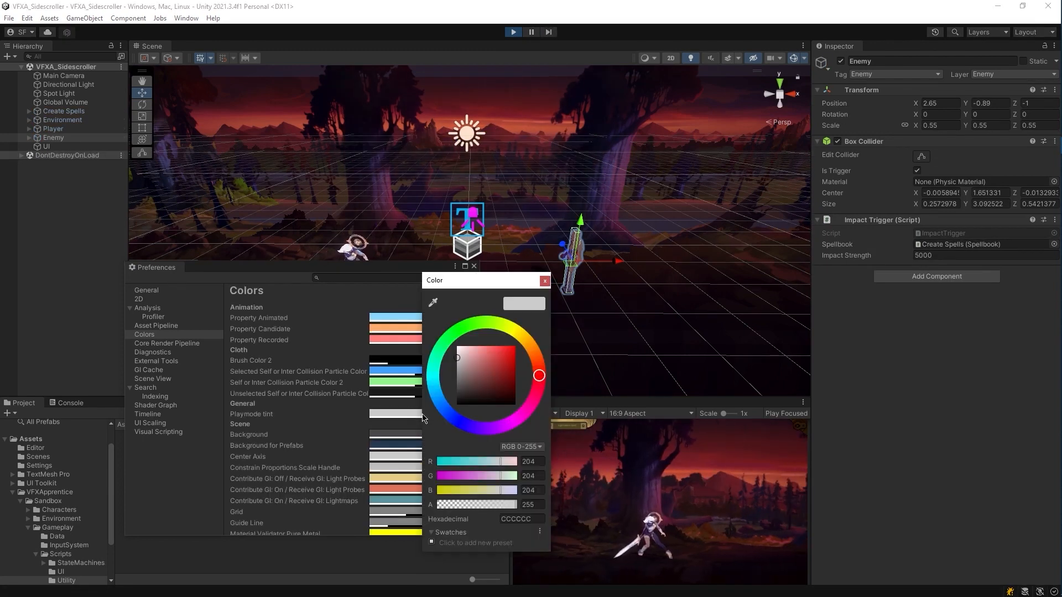
pyautogui.moveTo(458, 357)
pyautogui.mouseDown()
pyautogui.moveTo(457, 377)
pyautogui.moveTo(488, 346)
pyautogui.mouseUp()
pyautogui.moveTo(447, 419); pyautogui.dragTo(446, 415)
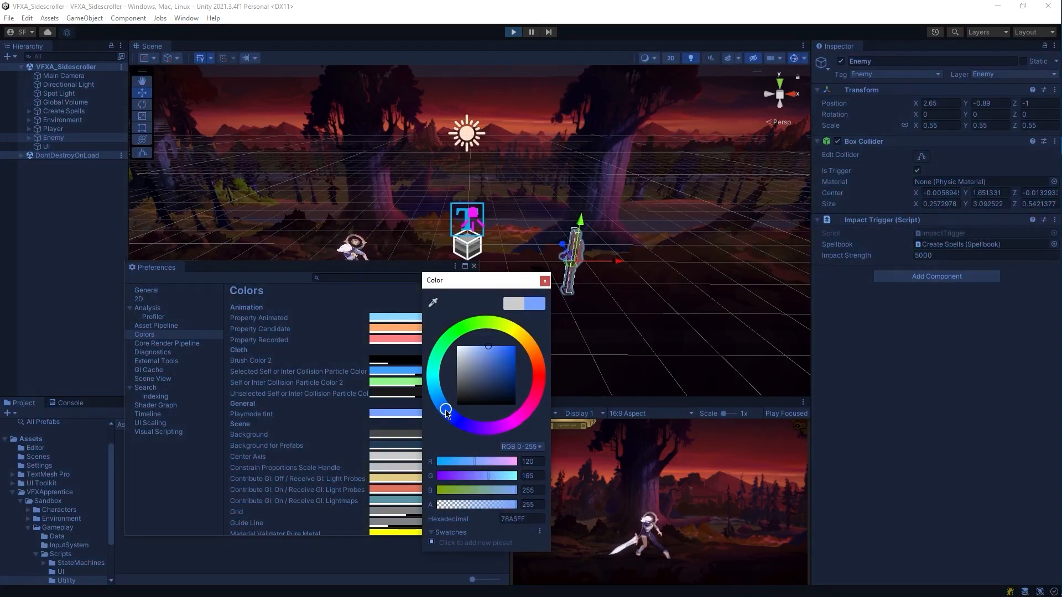
pyautogui.moveTo(488, 348); pyautogui.dragTo(490, 347)
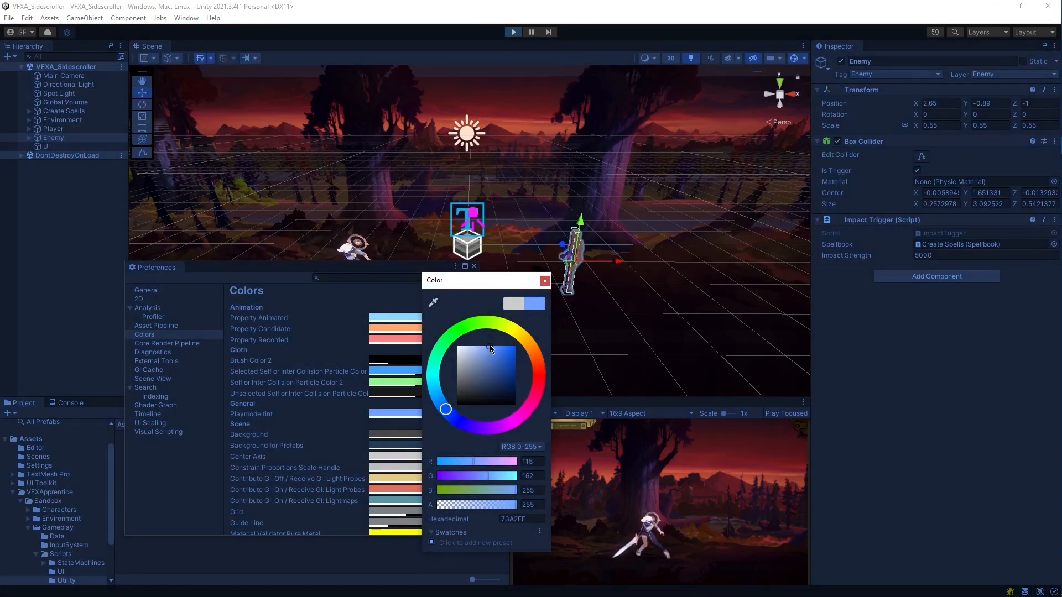
pyautogui.click(544, 281)
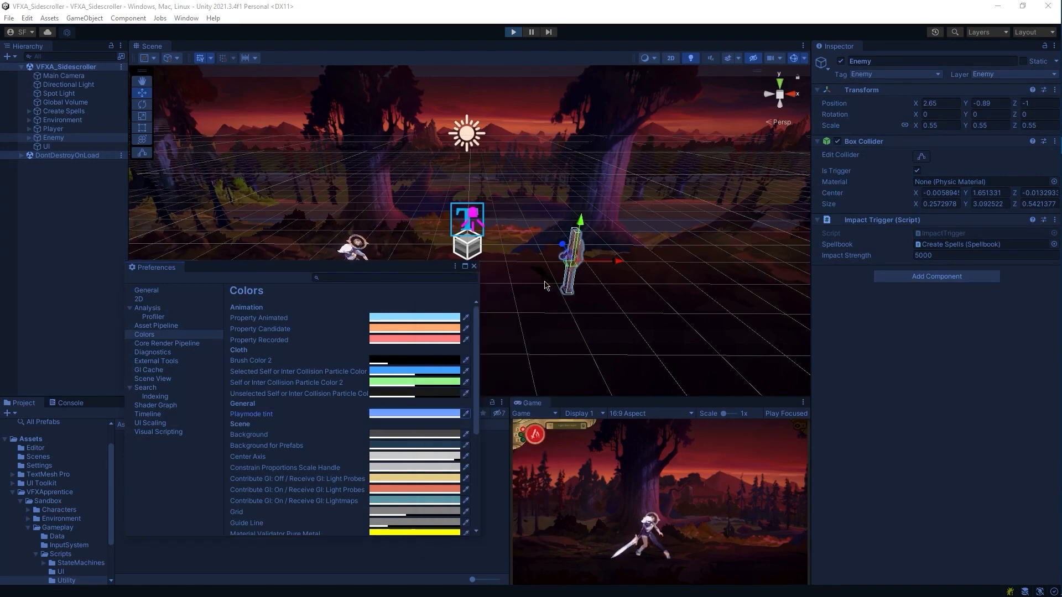
pyautogui.click(474, 266)
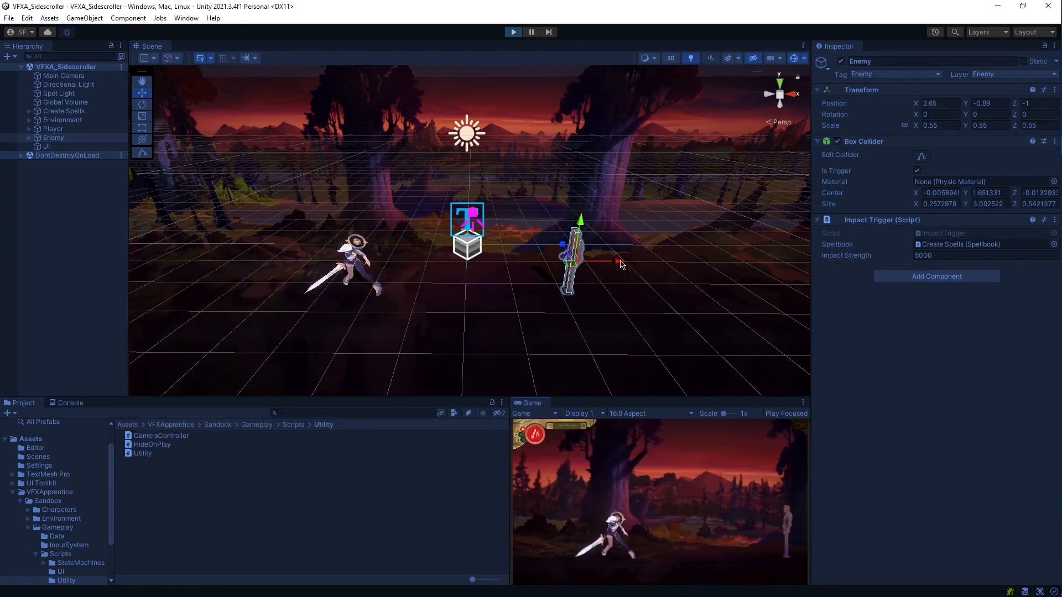
# Step: Move the Enemy dummy left, restart Play mode maximized and cast Magic Missile
pyautogui.moveTo(621, 264); pyautogui.dragTo(504, 260)
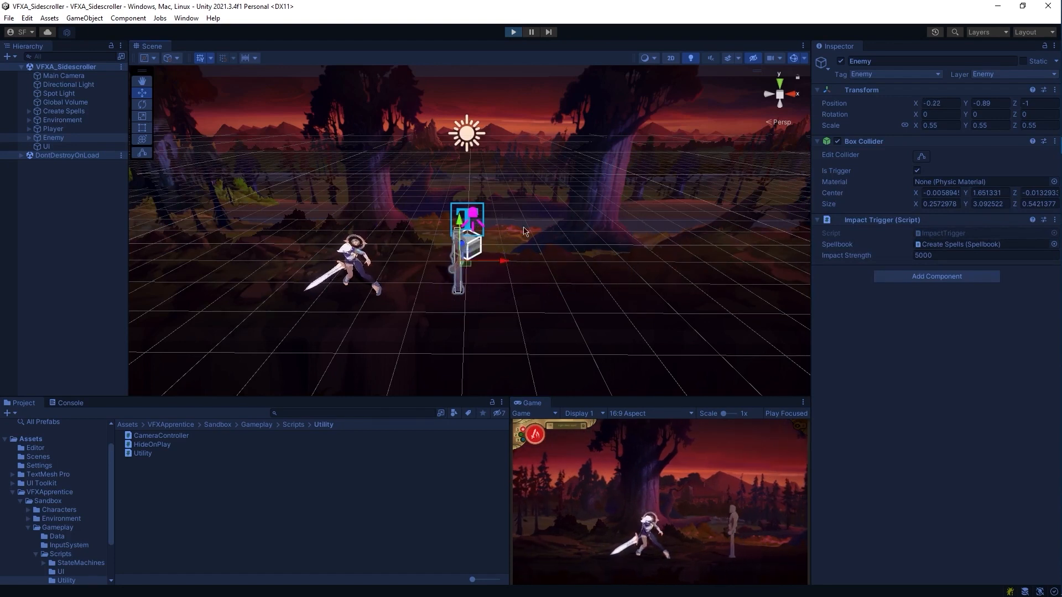
pyautogui.click(513, 33)
pyautogui.click(514, 33)
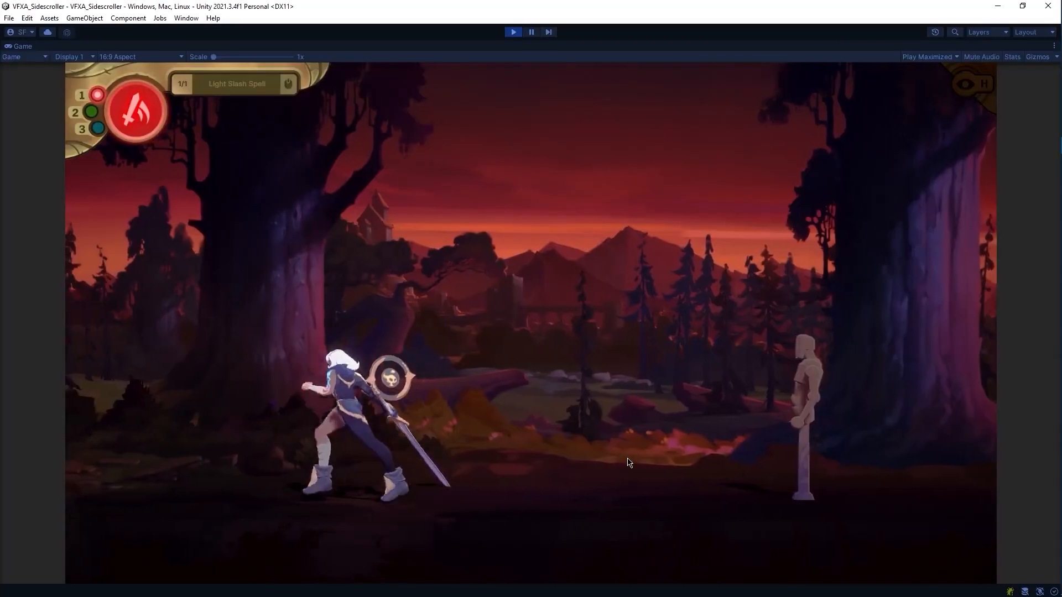
pyautogui.press('2')
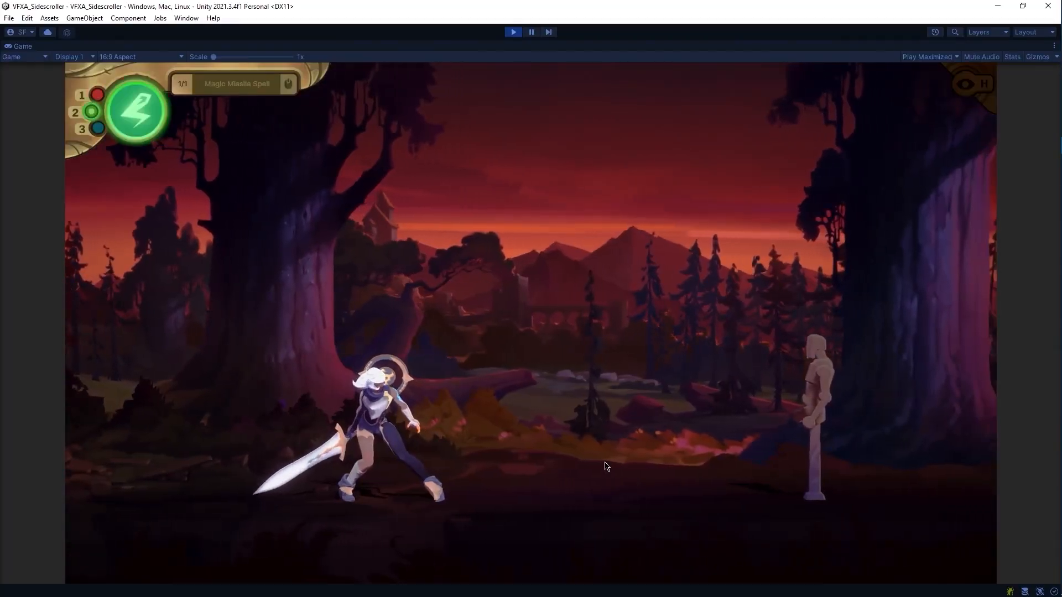
pyautogui.click(604, 463)
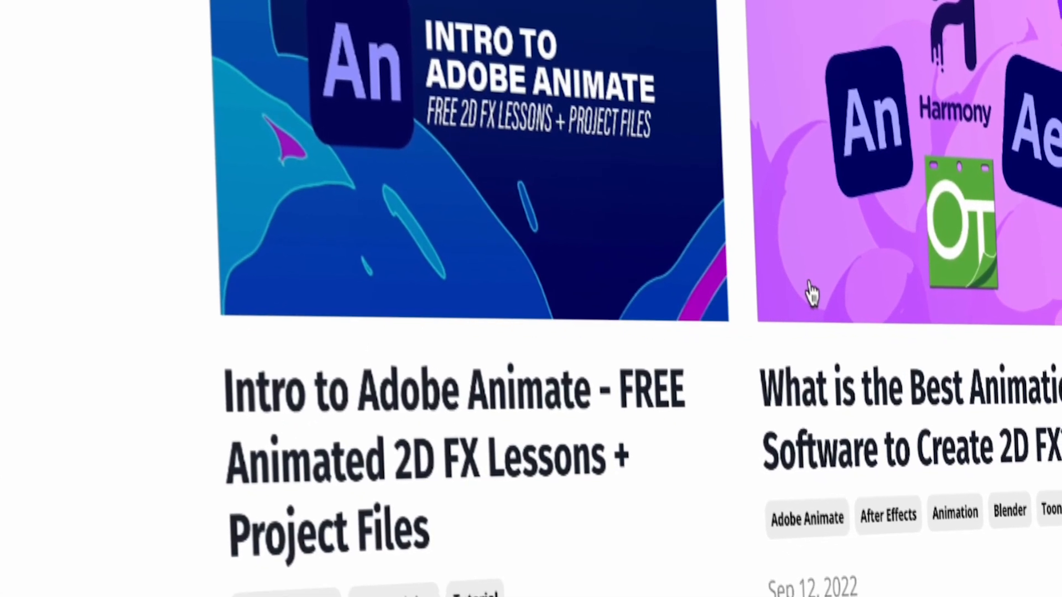
pyautogui.scroll(-8, 810, 294)
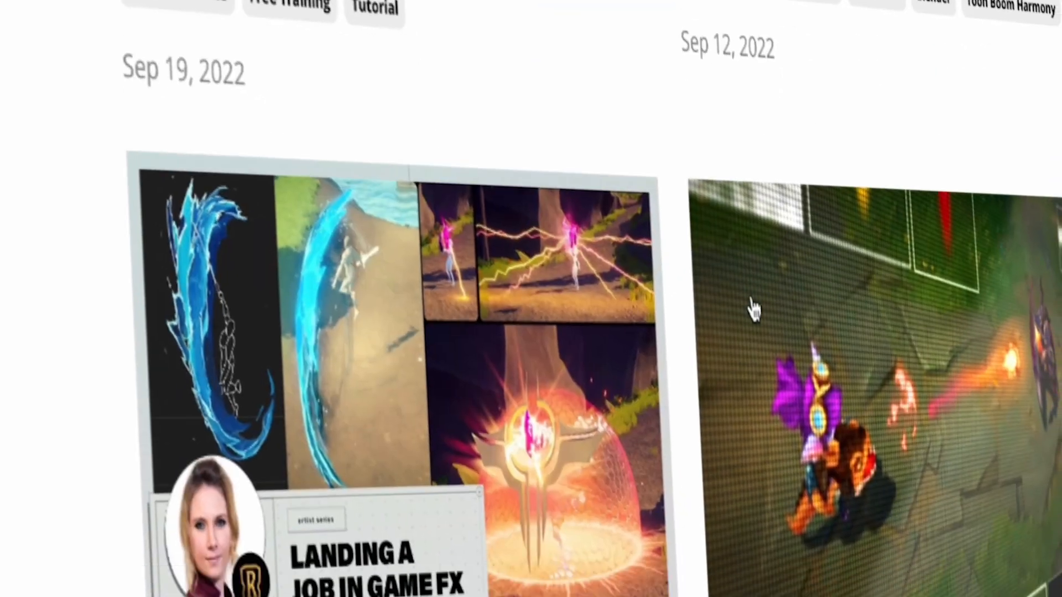
pyautogui.scroll(-8, 747, 327)
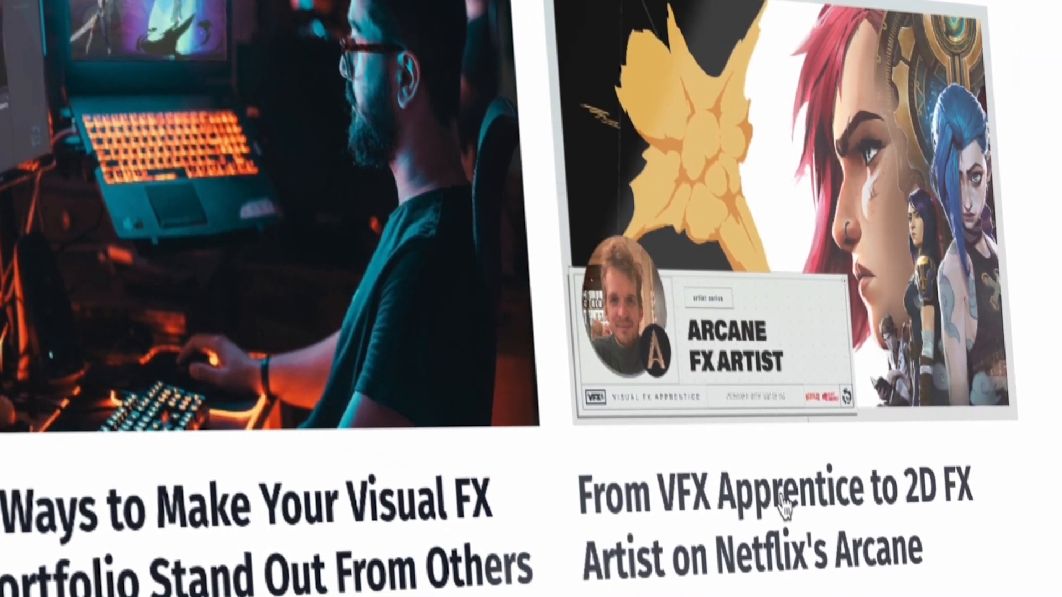